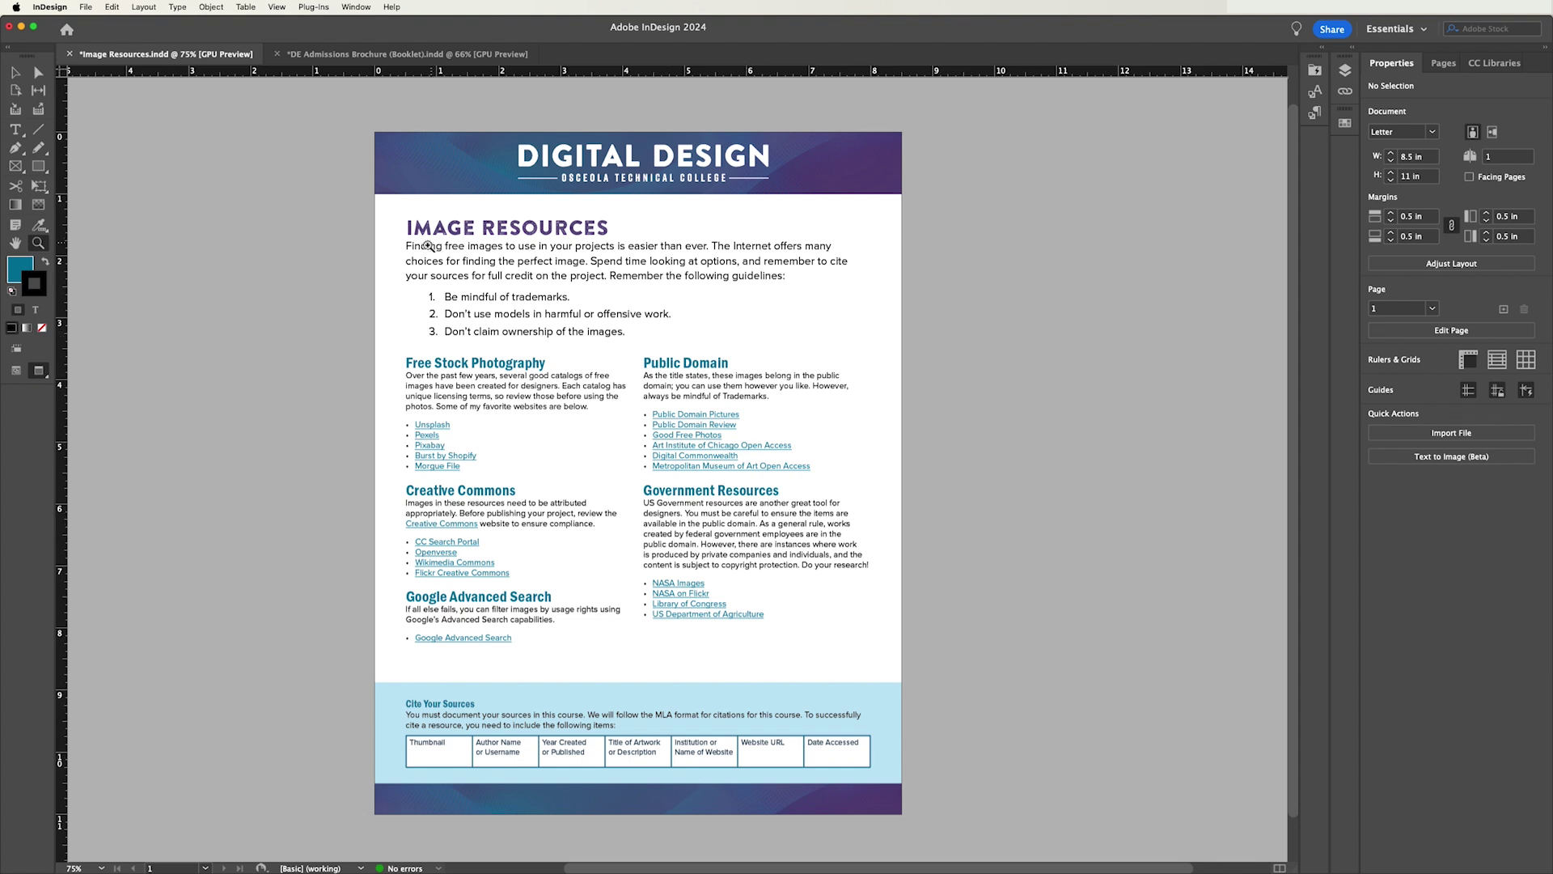
- Export the Image Resources flyer as Adobe PDF (Print) with the [High Quality Print] preset
{"action": "left_click", "coordinate": [86, 10]}
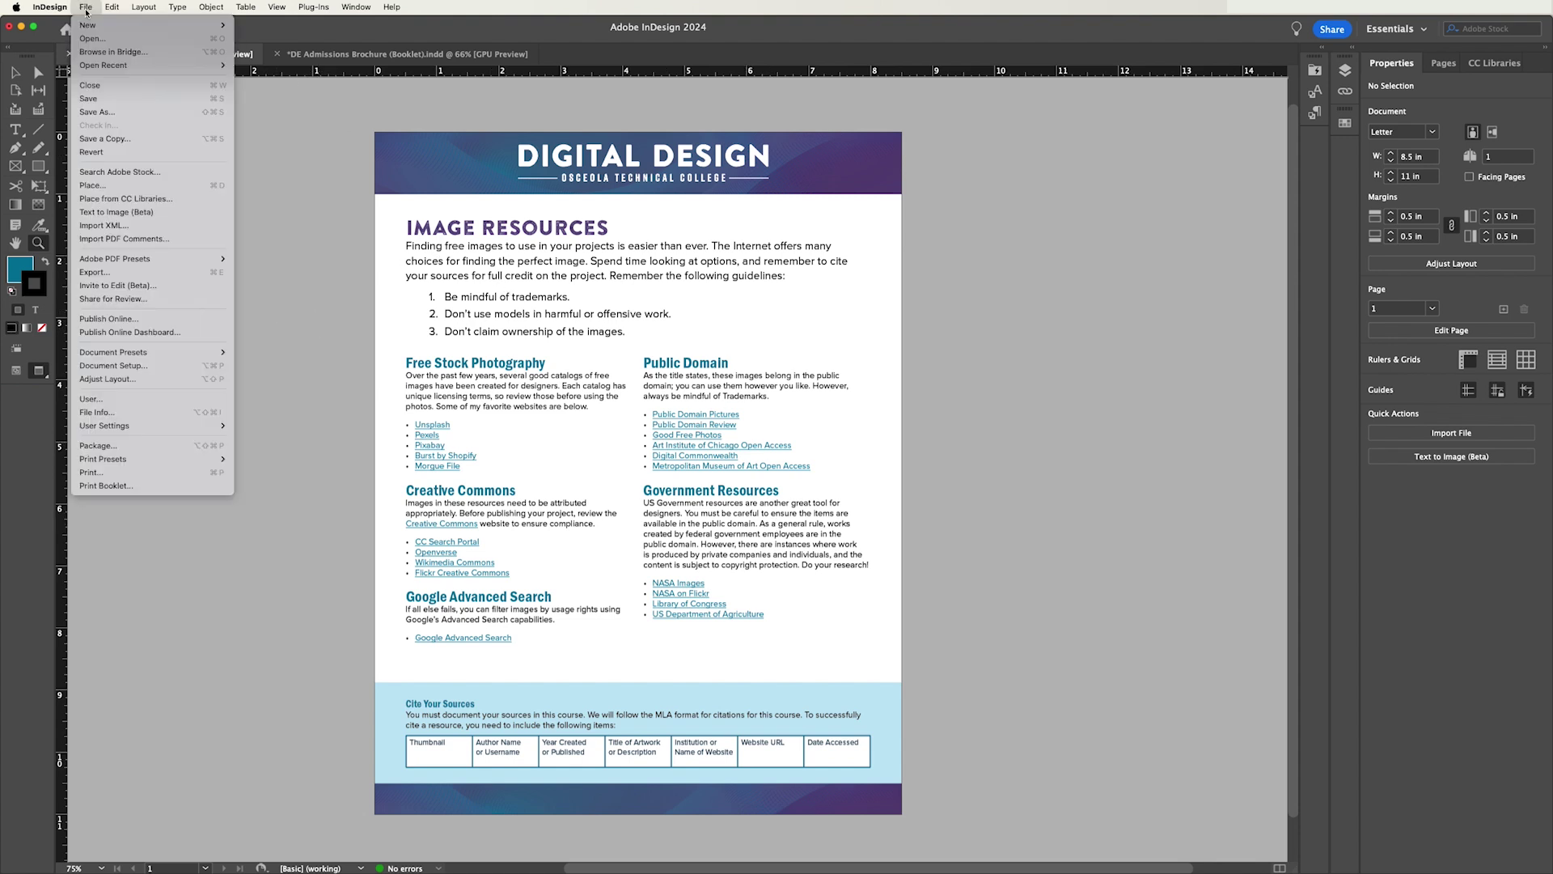
{"action": "left_click", "coordinate": [115, 272]}
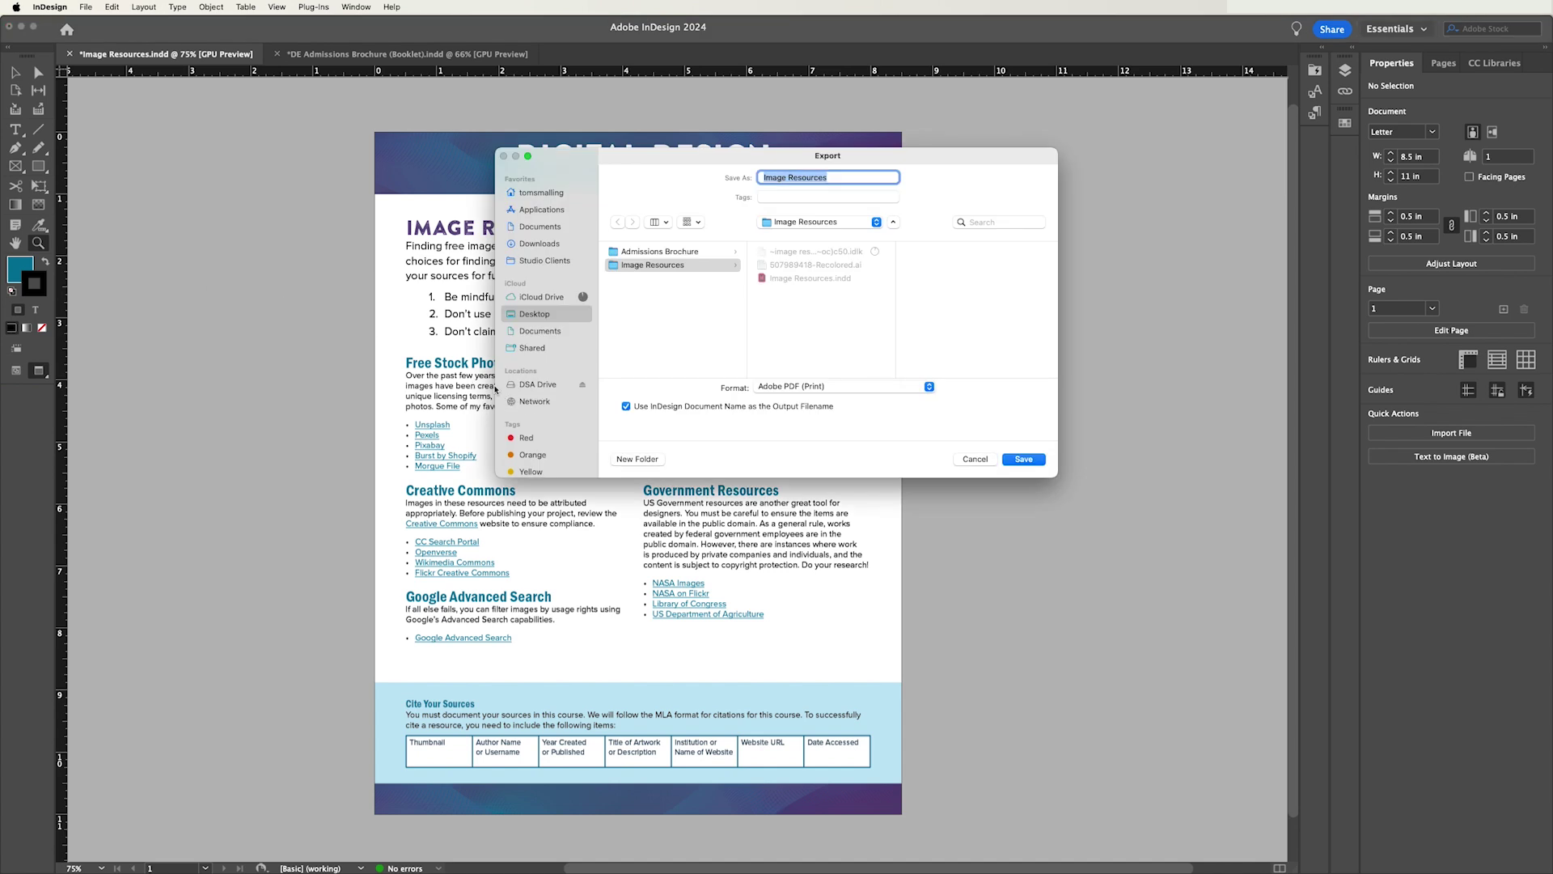
{"action": "left_click", "coordinate": [787, 393]}
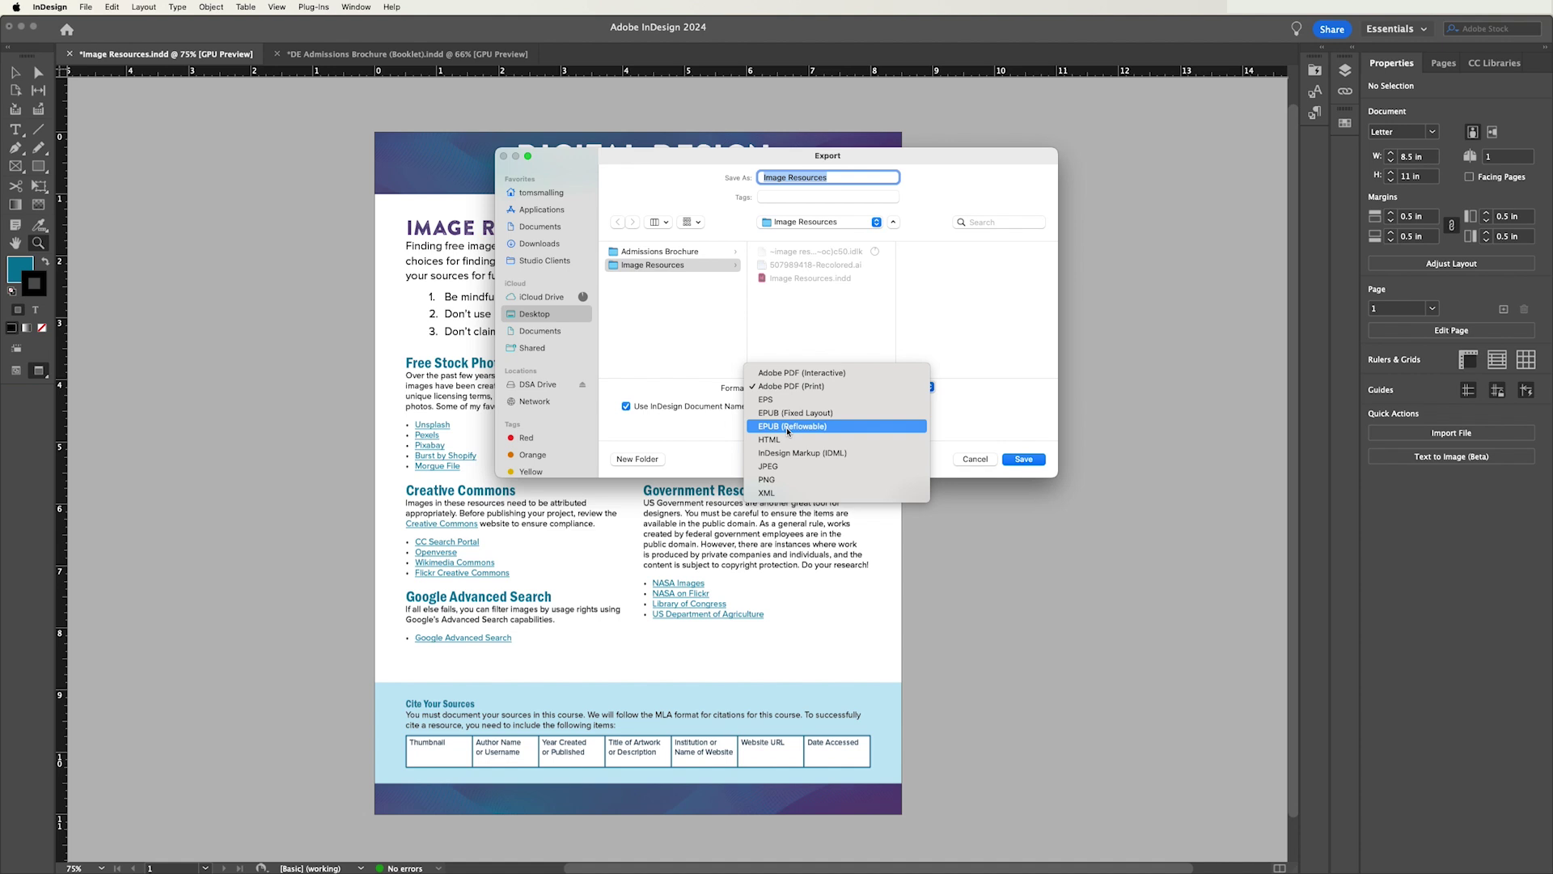
{"action": "left_click", "coordinate": [788, 387]}
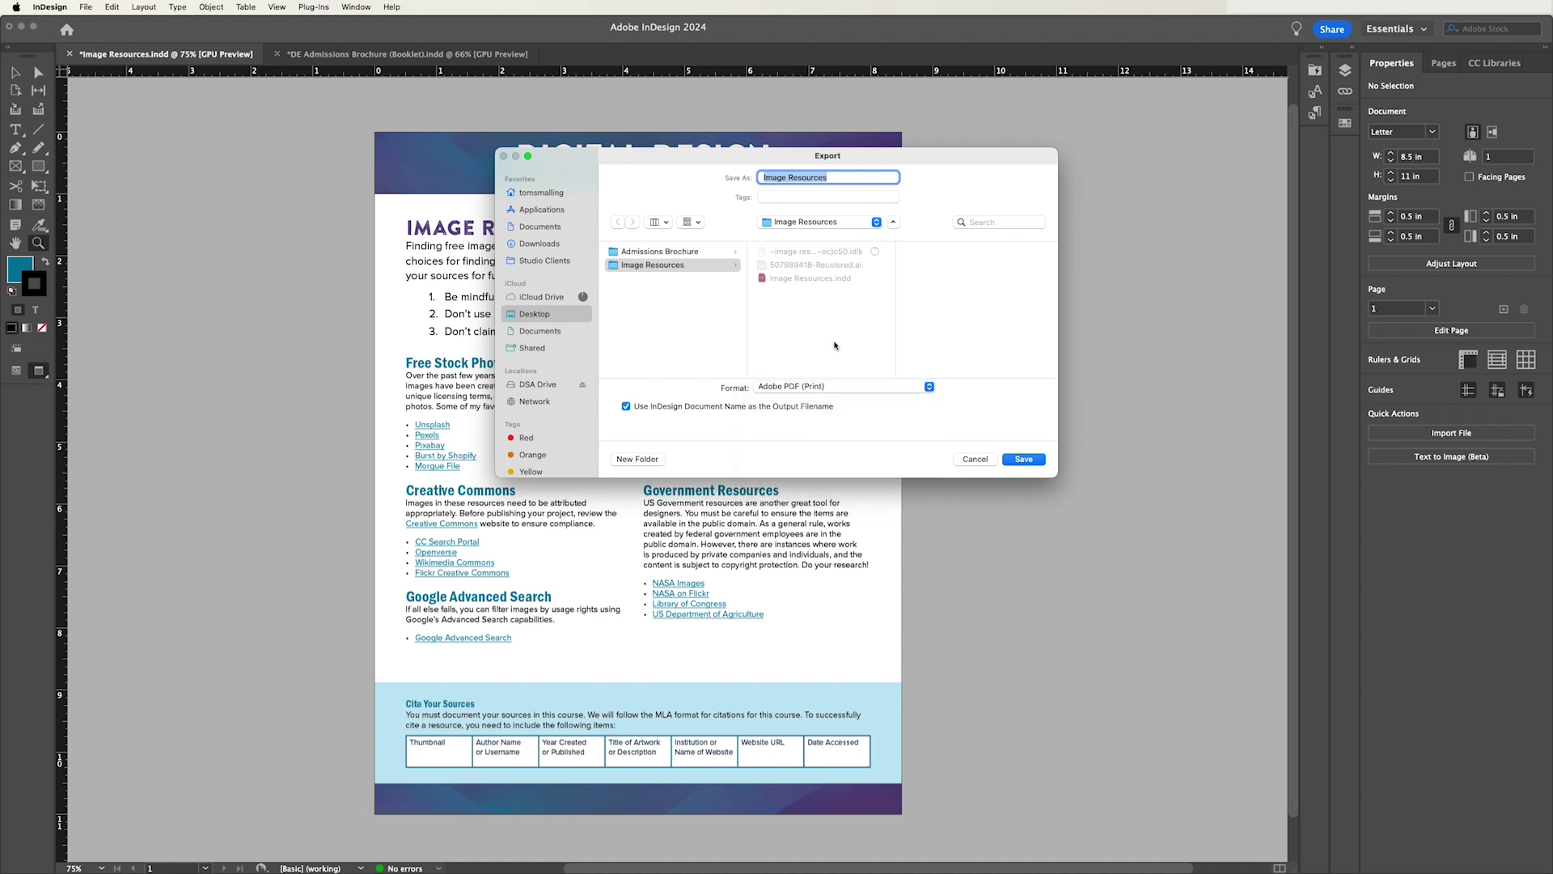
{"action": "left_click", "coordinate": [1024, 460]}
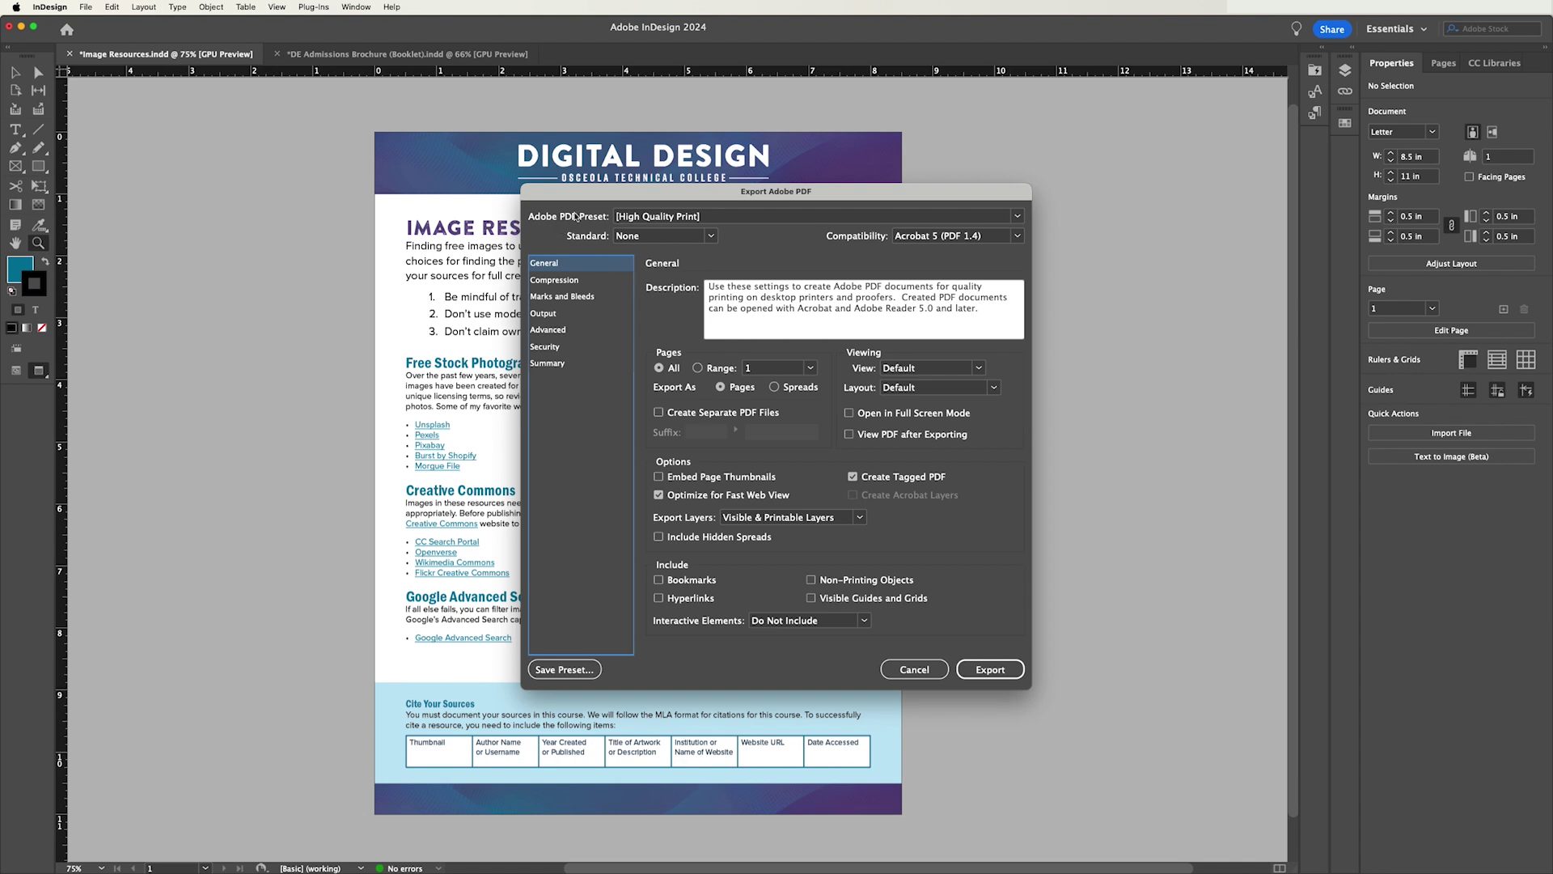
{"action": "left_click", "coordinate": [635, 217]}
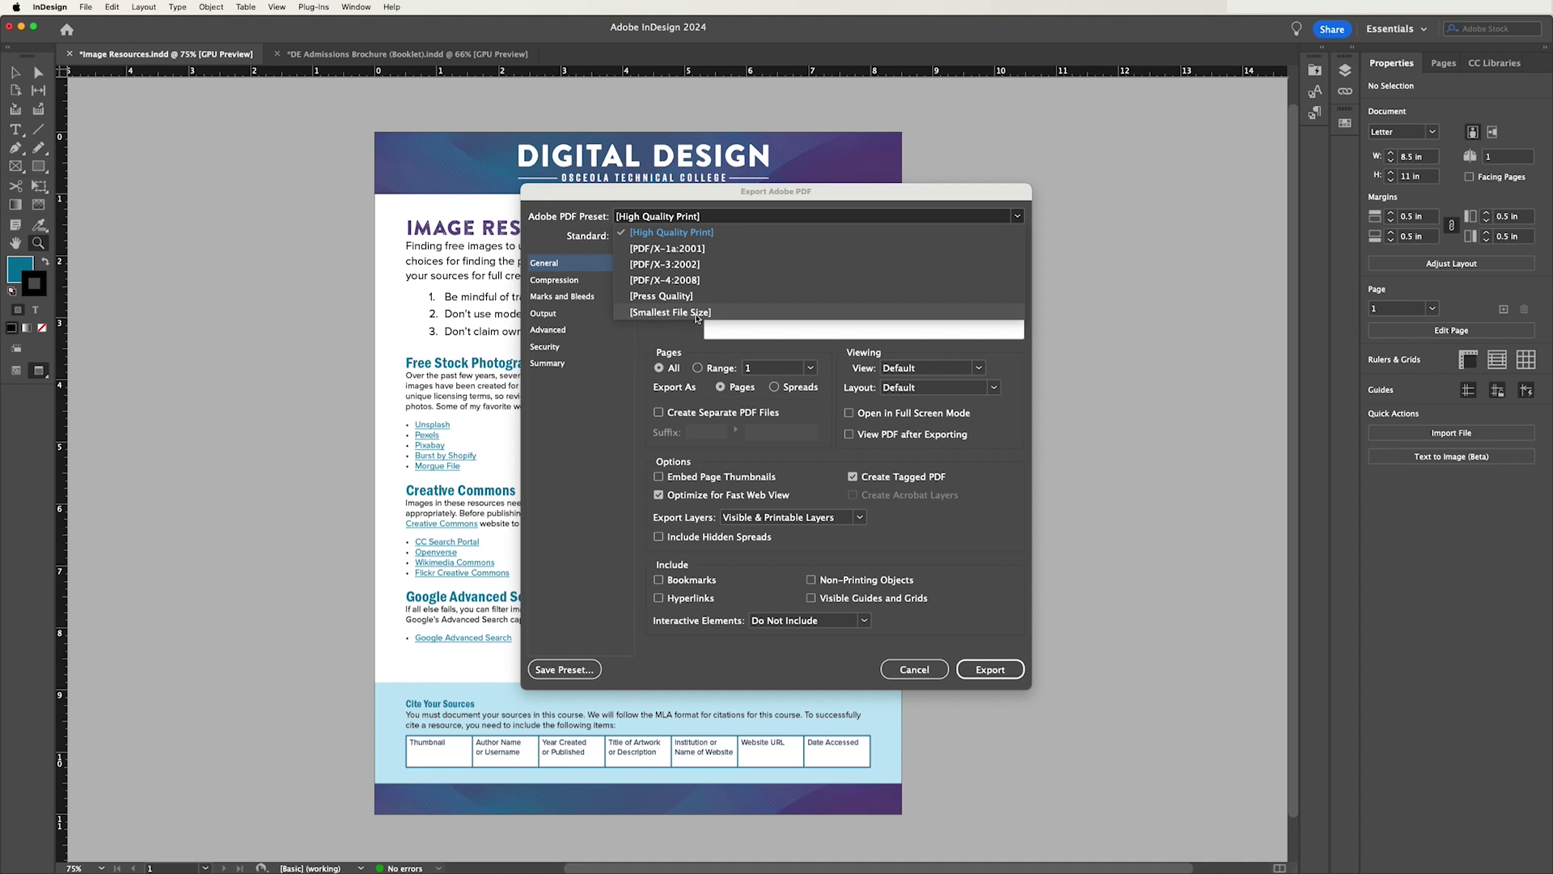
{"action": "left_click", "coordinate": [671, 232]}
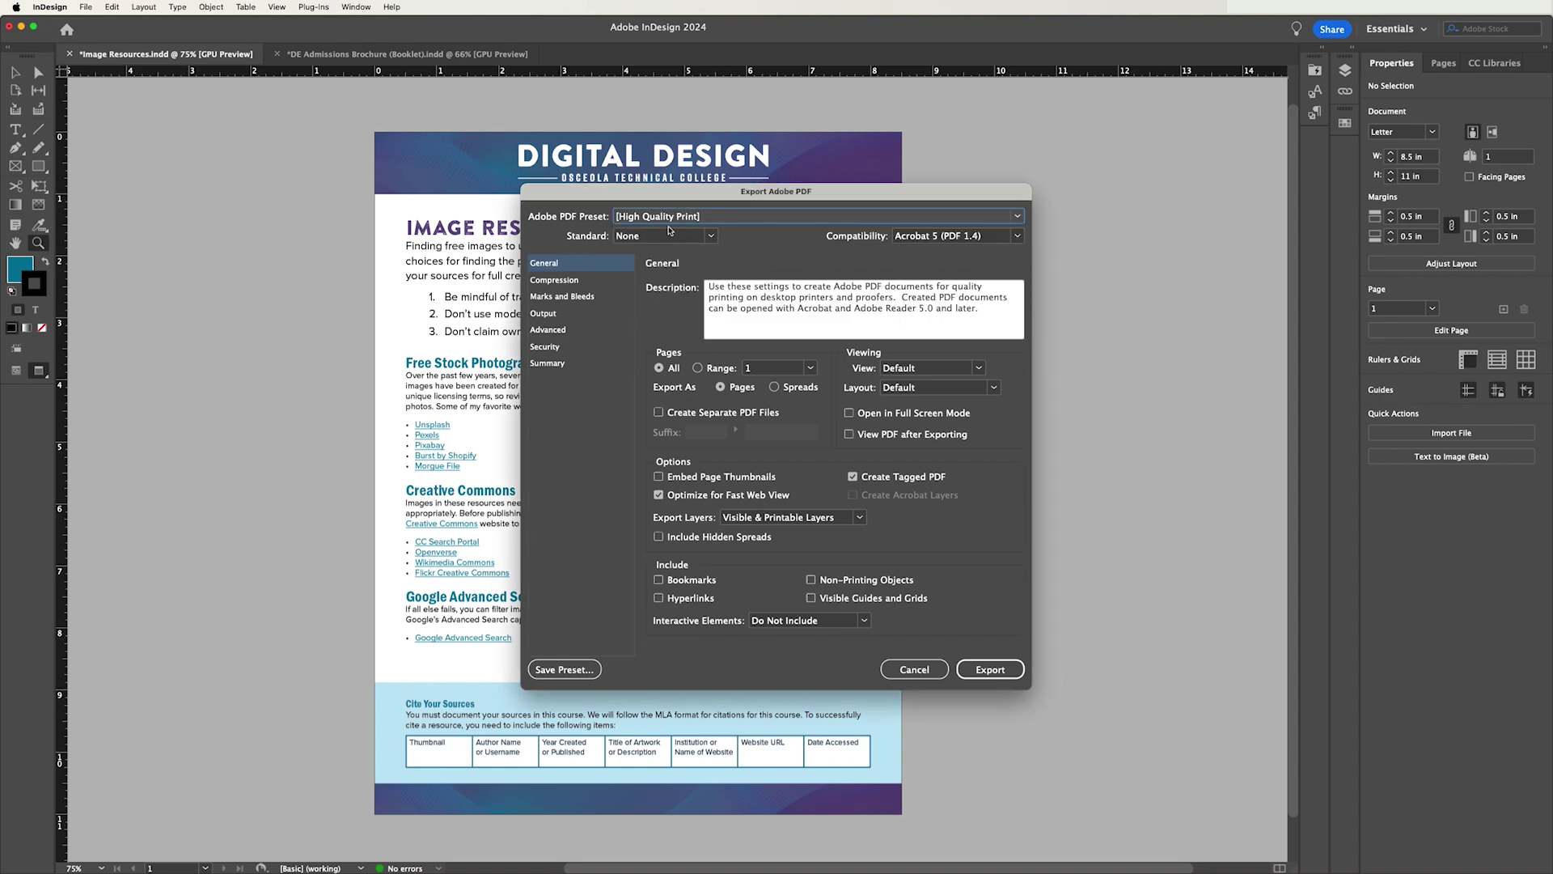
{"action": "left_click", "coordinate": [988, 670]}
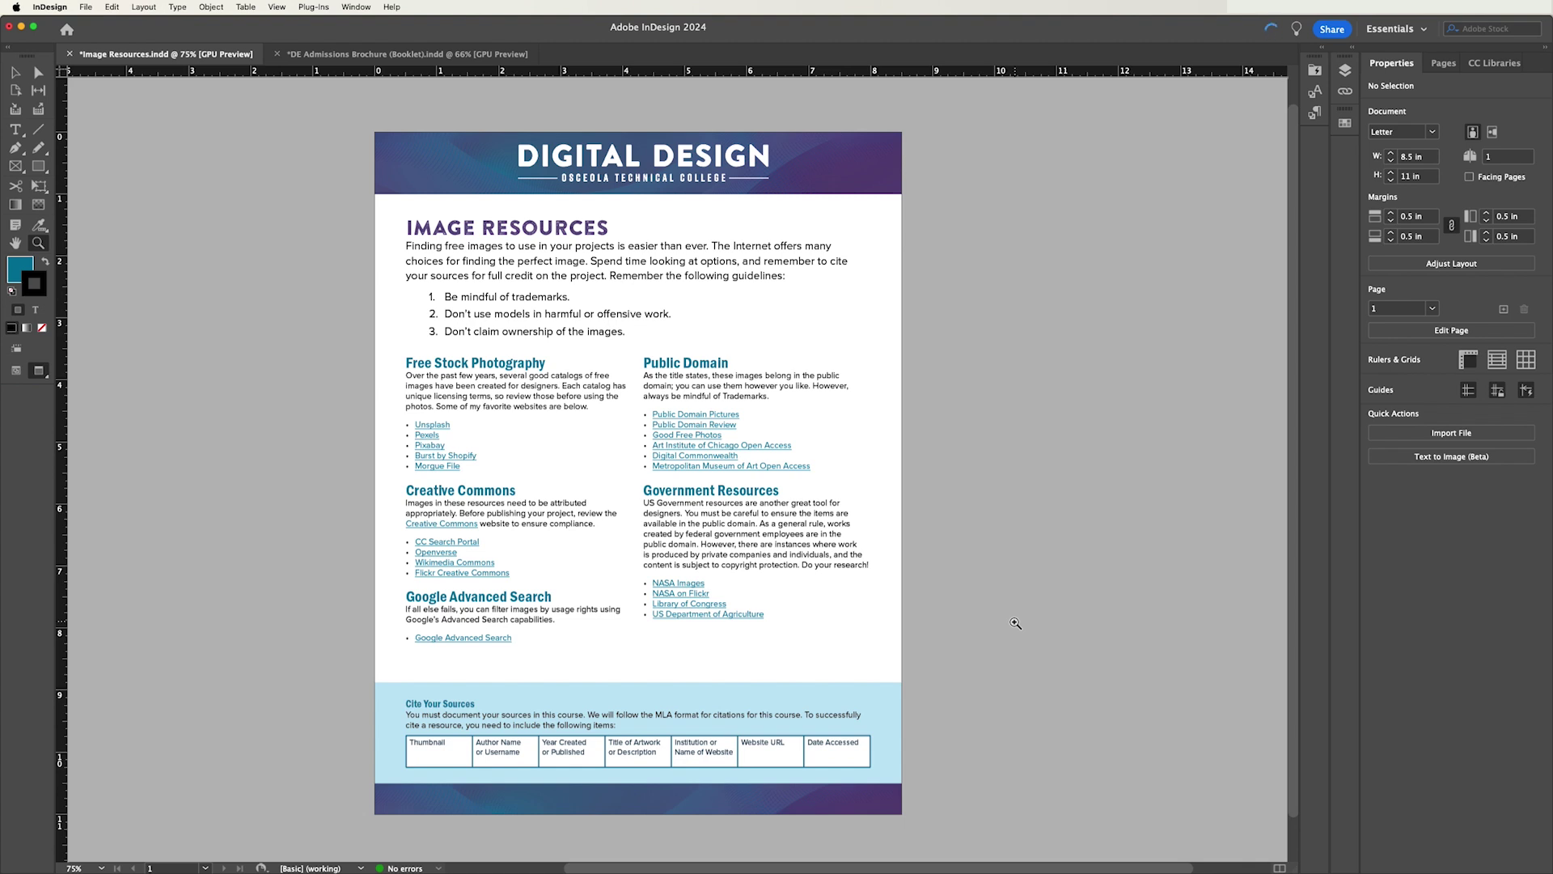
- Open Image Resources.pdf in Acrobat, scroll to the Cite Your Sources table, then close it
{"action": "key", "text": "super+Tab"}
{"action": "key", "text": "super+Tab"}
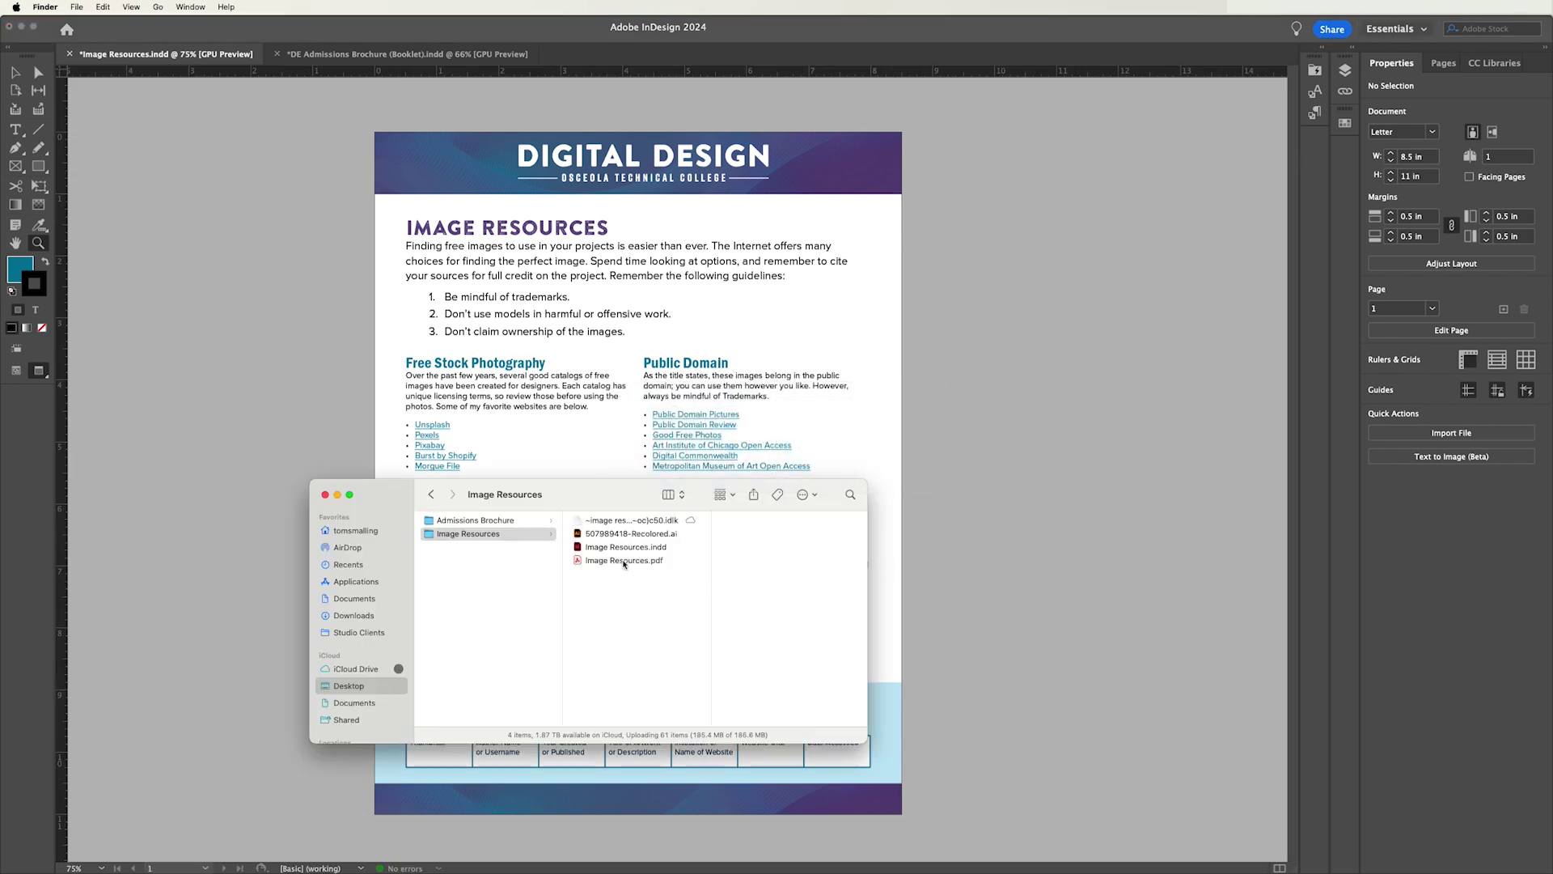
{"action": "double_click", "coordinate": [624, 560]}
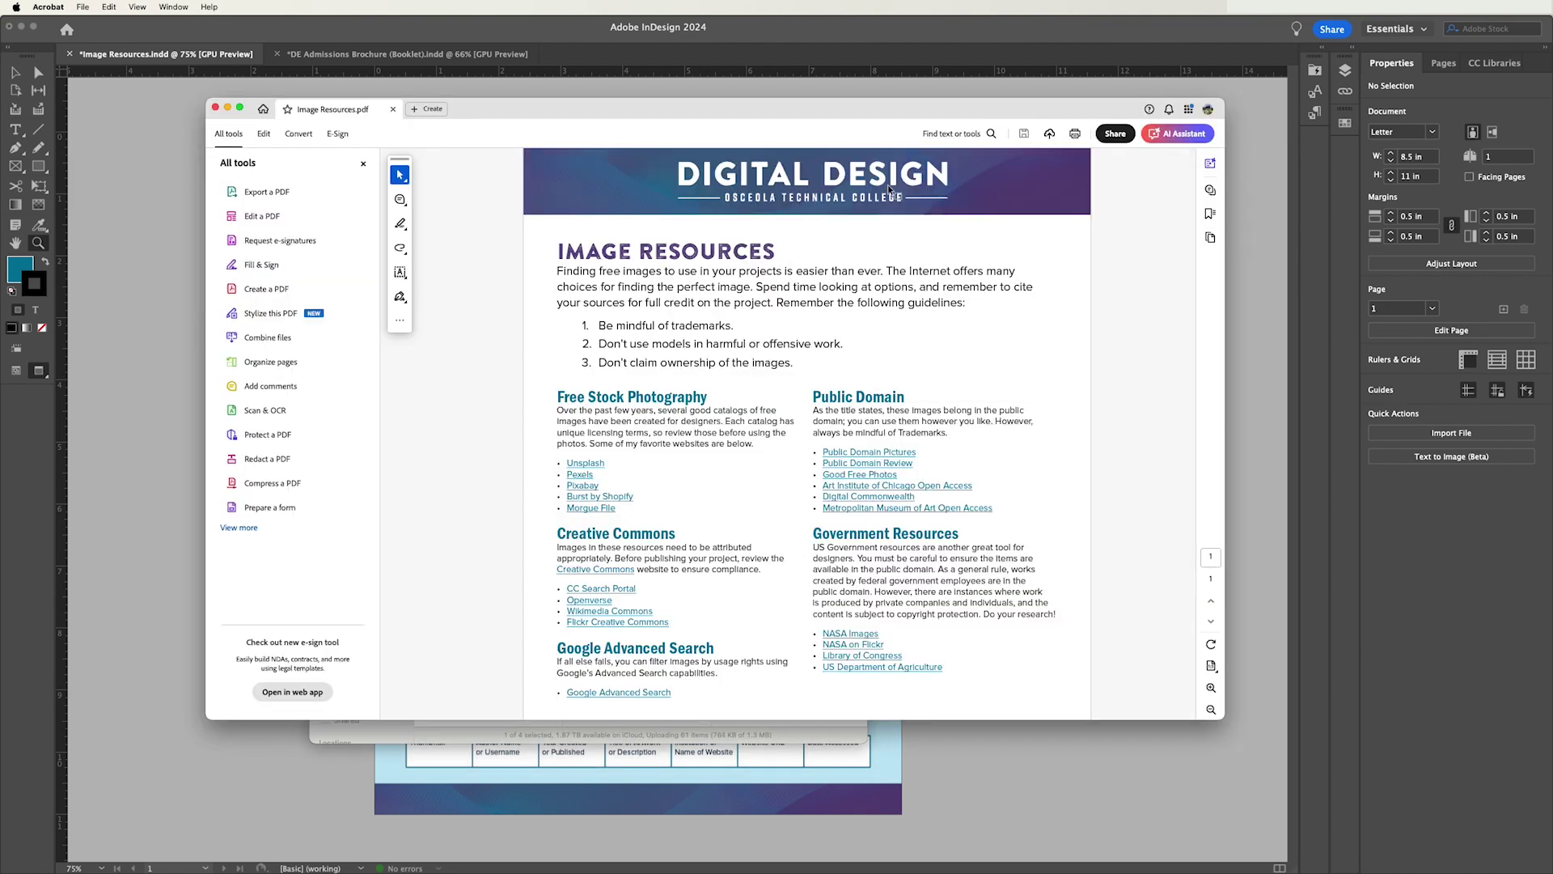
{"action": "scroll", "coordinate": [689, 502], "scroll_direction": "down", "scroll_amount": 5}
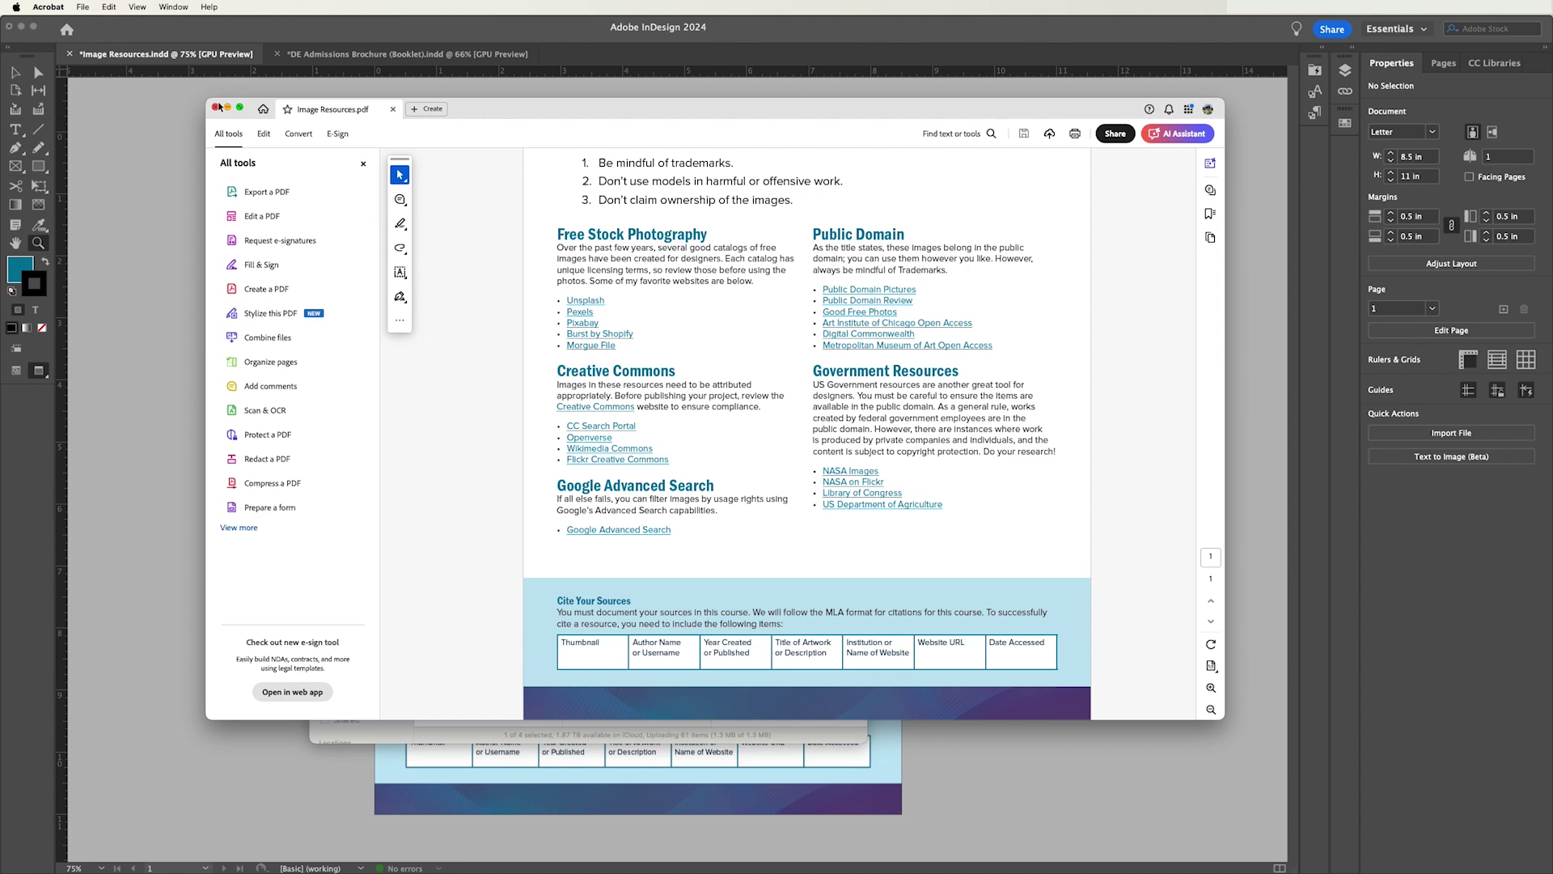
{"action": "left_click", "coordinate": [393, 109]}
- Return to the InDesign flyer and switch Screen Mode from Preview to Normal
{"action": "left_click", "coordinate": [186, 213]}
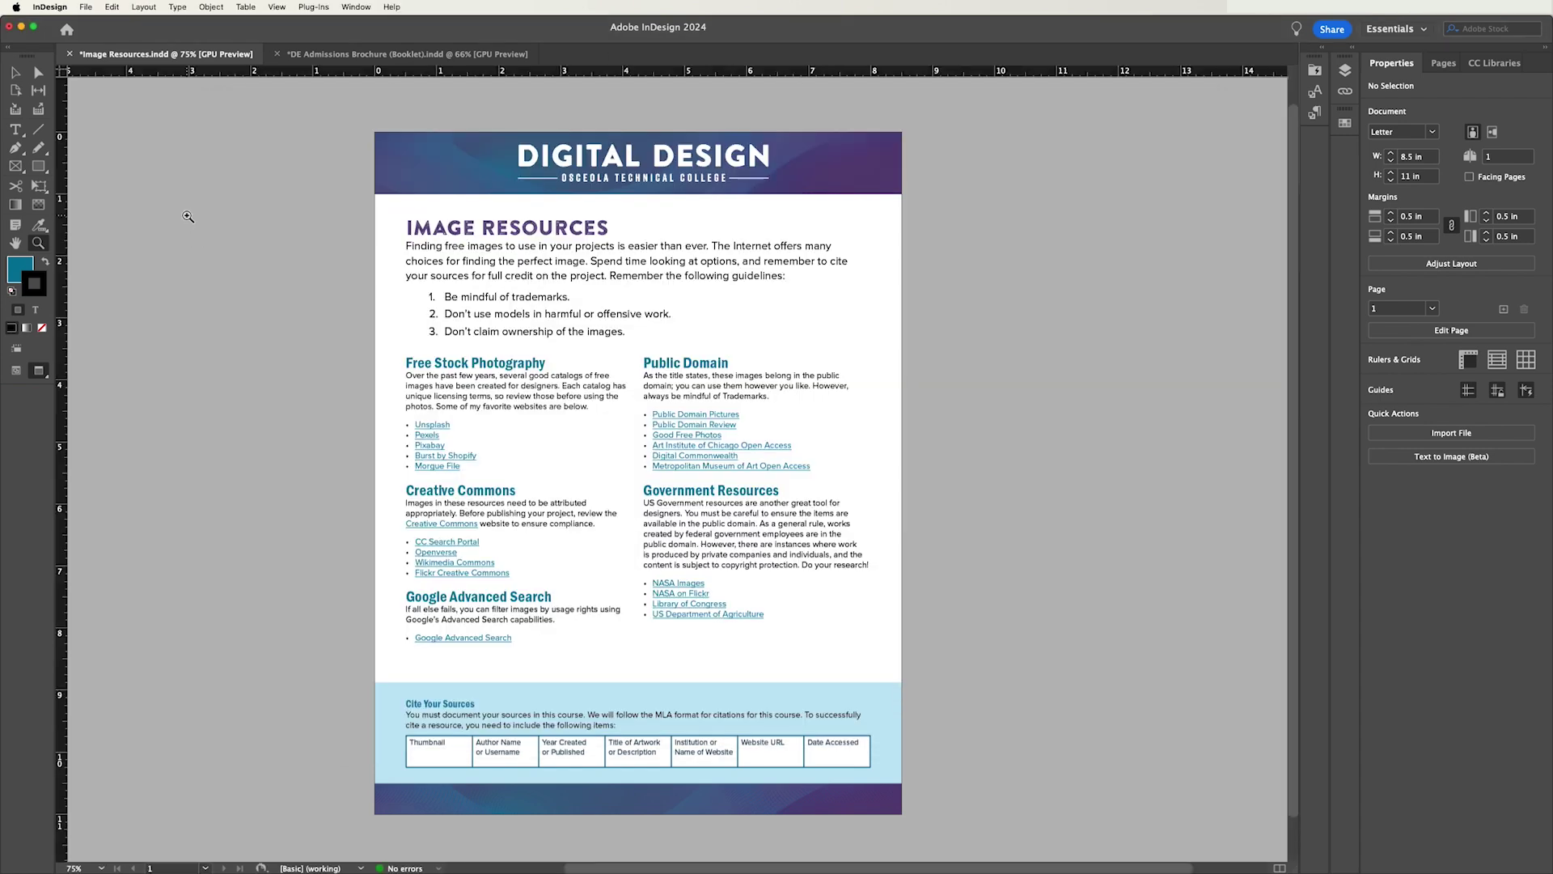
{"action": "left_click", "coordinate": [17, 374]}
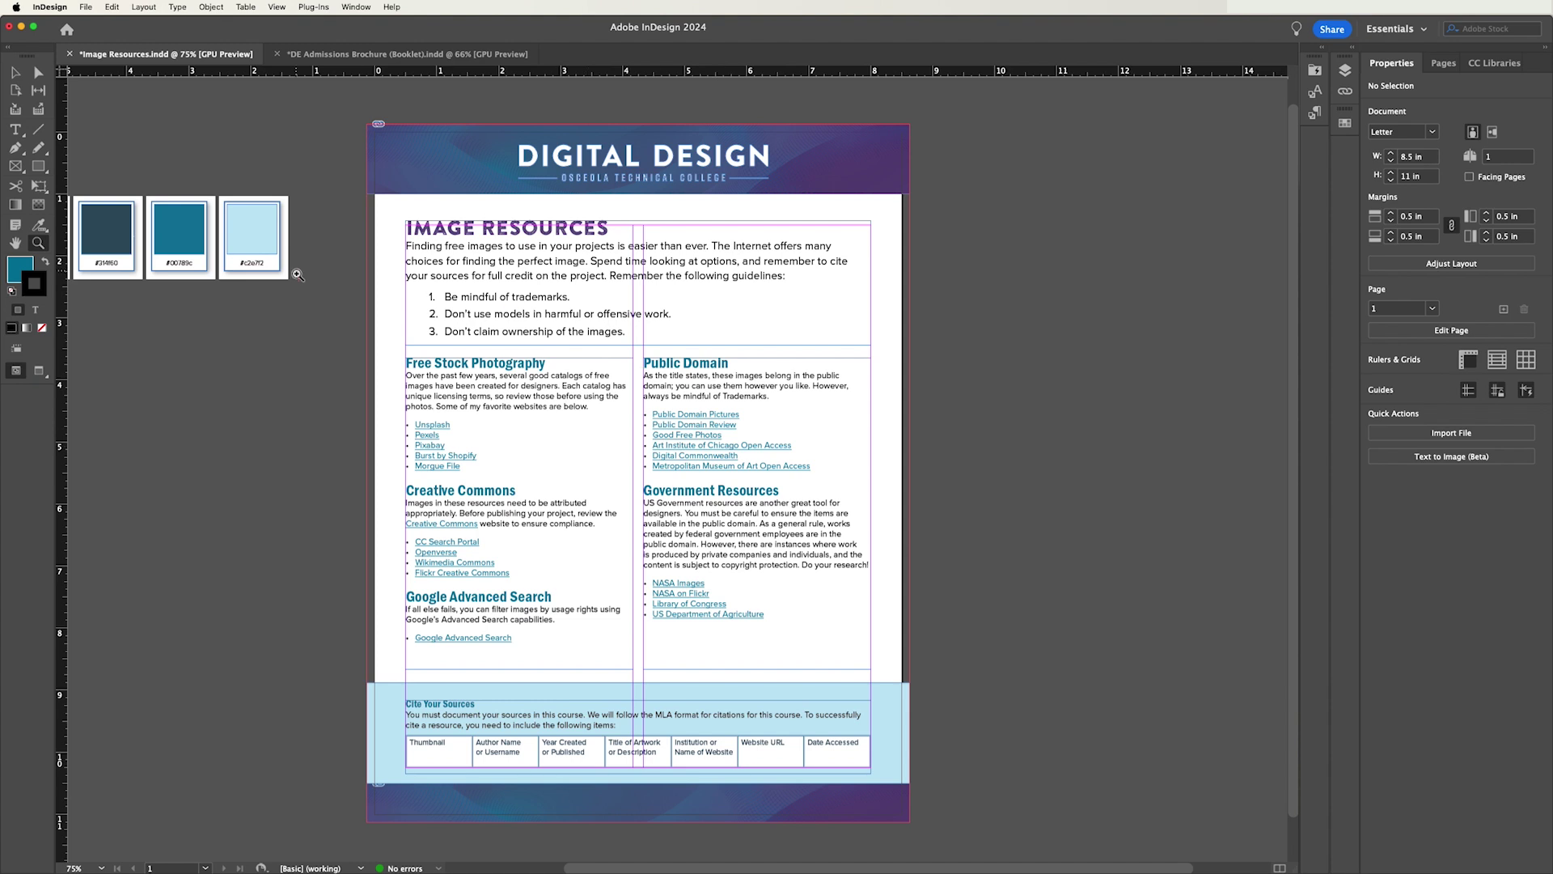
{"action": "left_click", "coordinate": [85, 7]}
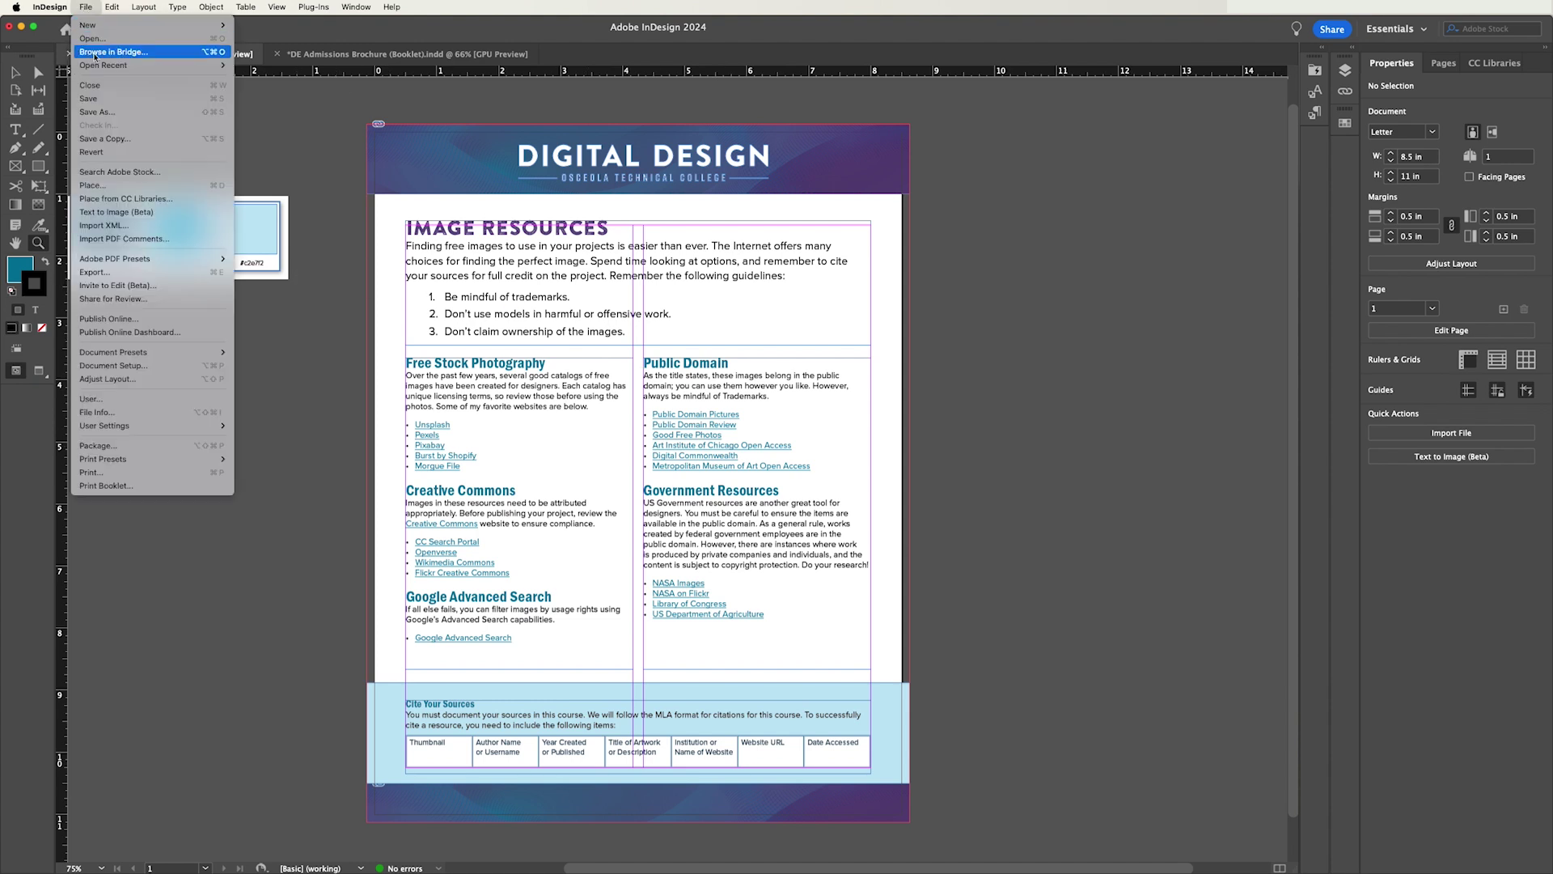
- Re-export the flyer over the existing Image Resources.pdf and pick the [Press Quality] preset
{"action": "left_click", "coordinate": [118, 276]}
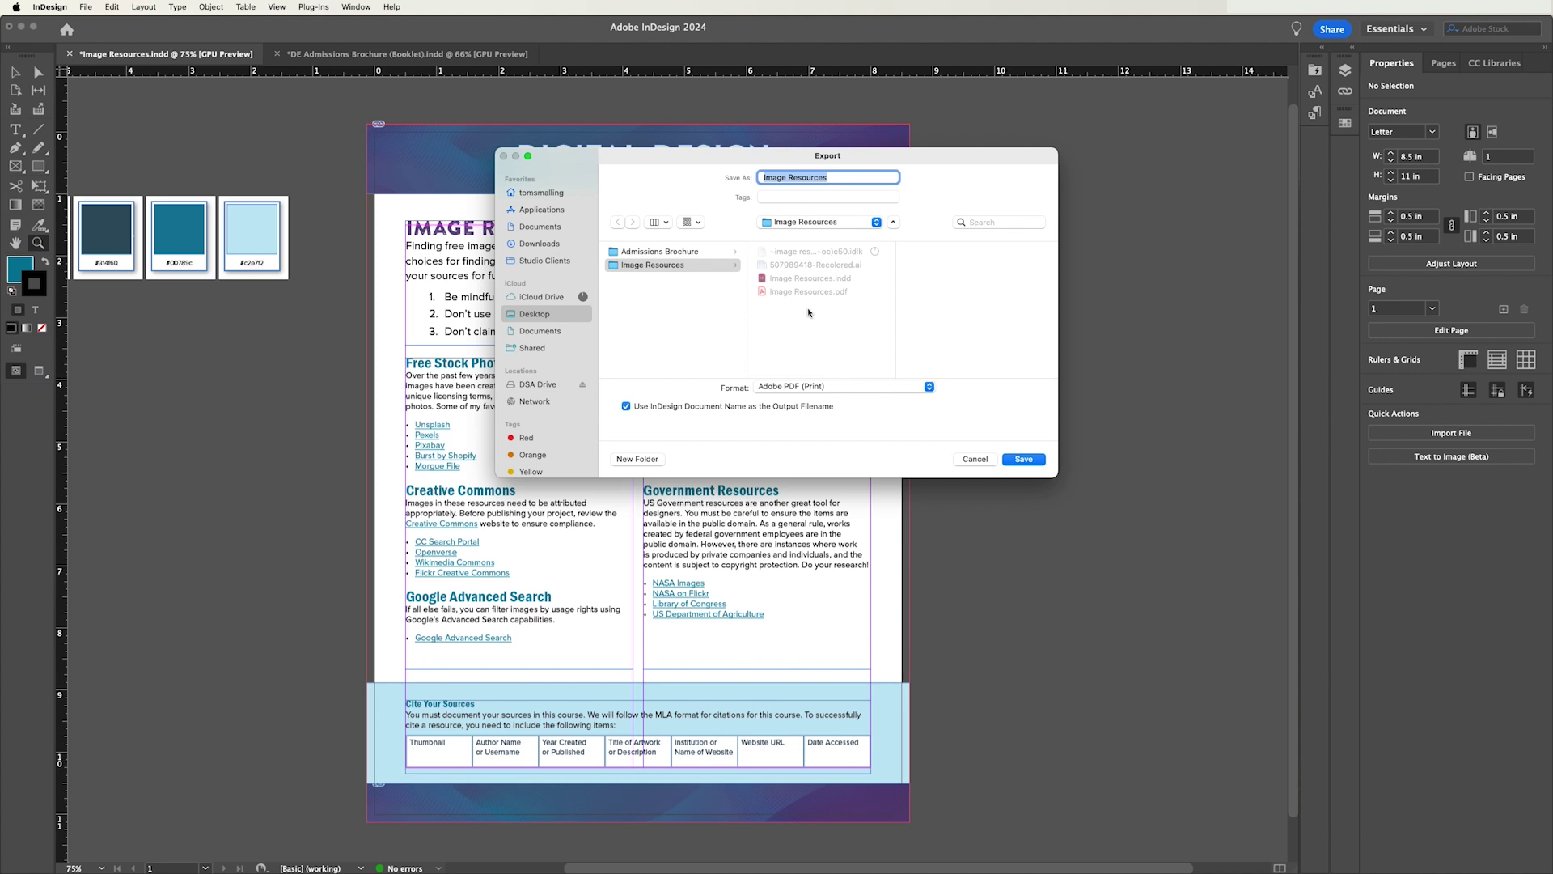
{"action": "left_click", "coordinate": [1019, 460]}
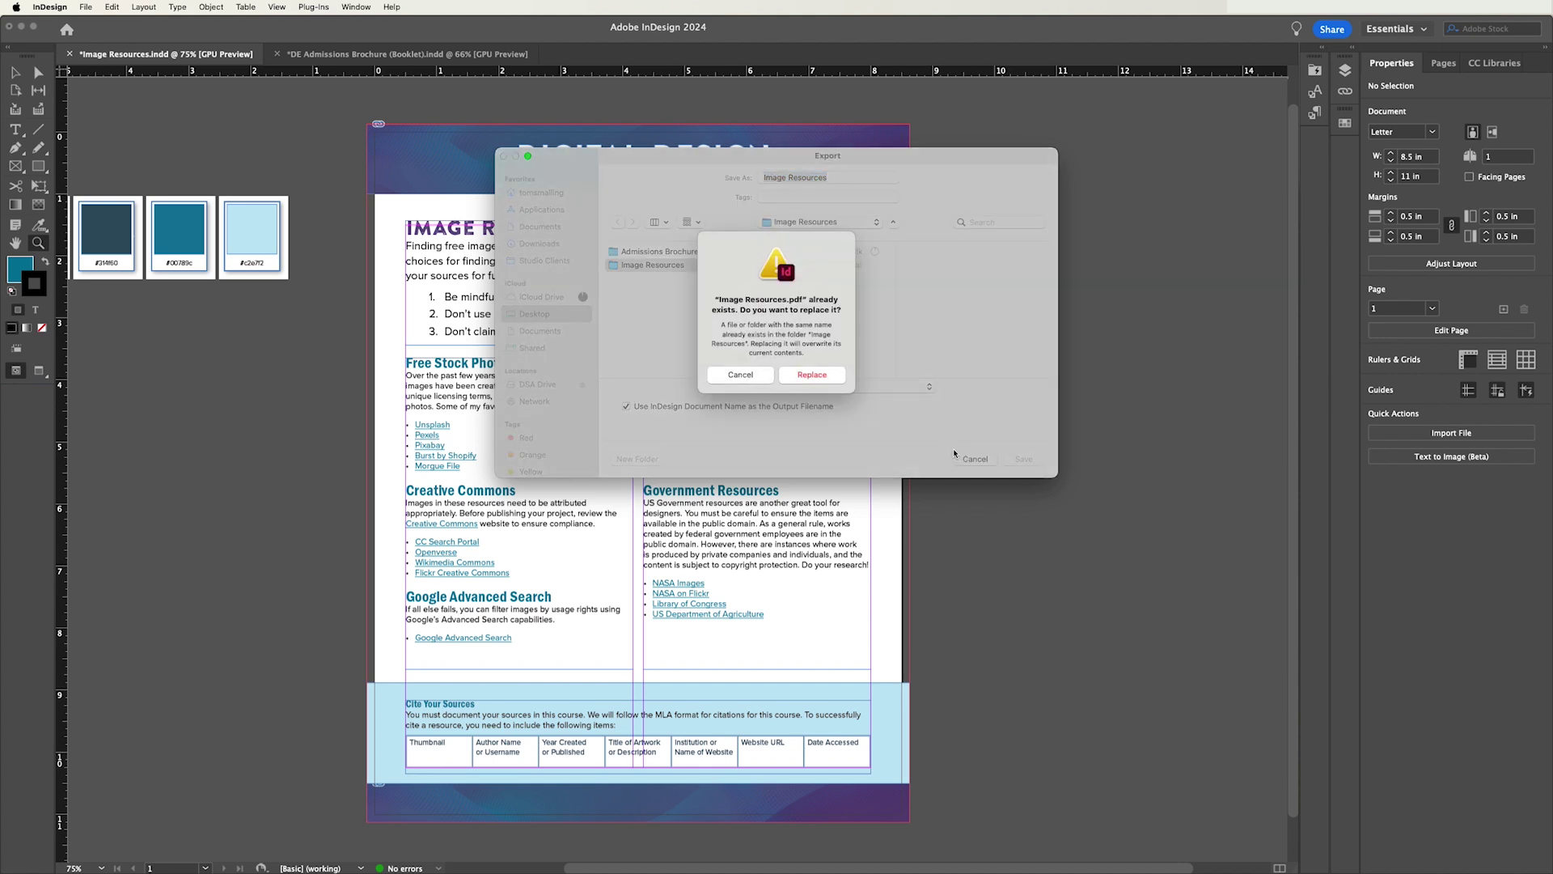
{"action": "left_click", "coordinate": [813, 380]}
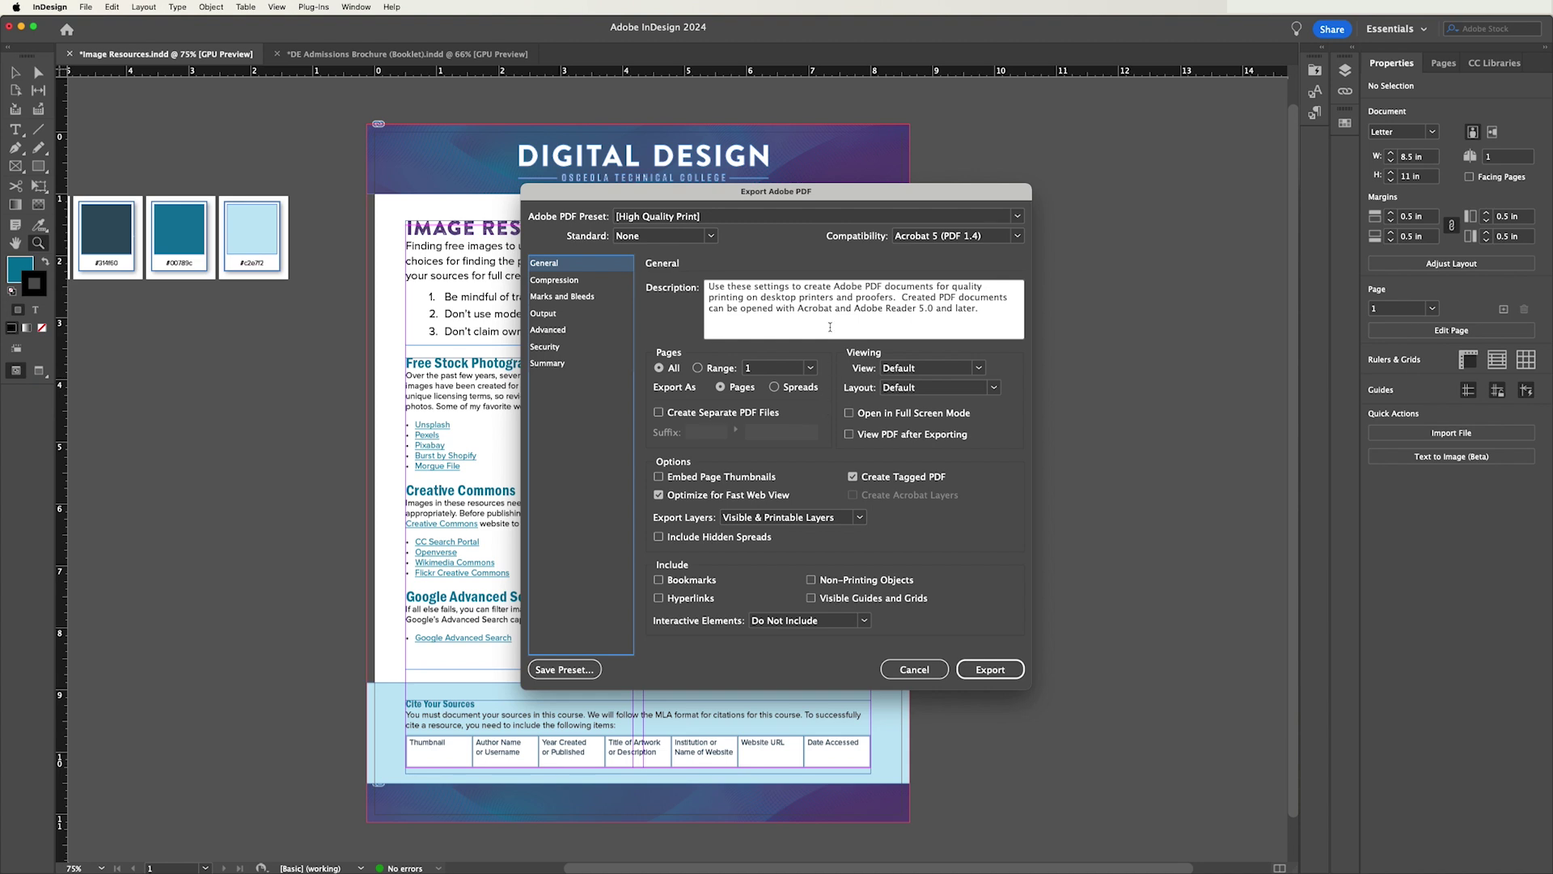
{"action": "left_click", "coordinate": [784, 217]}
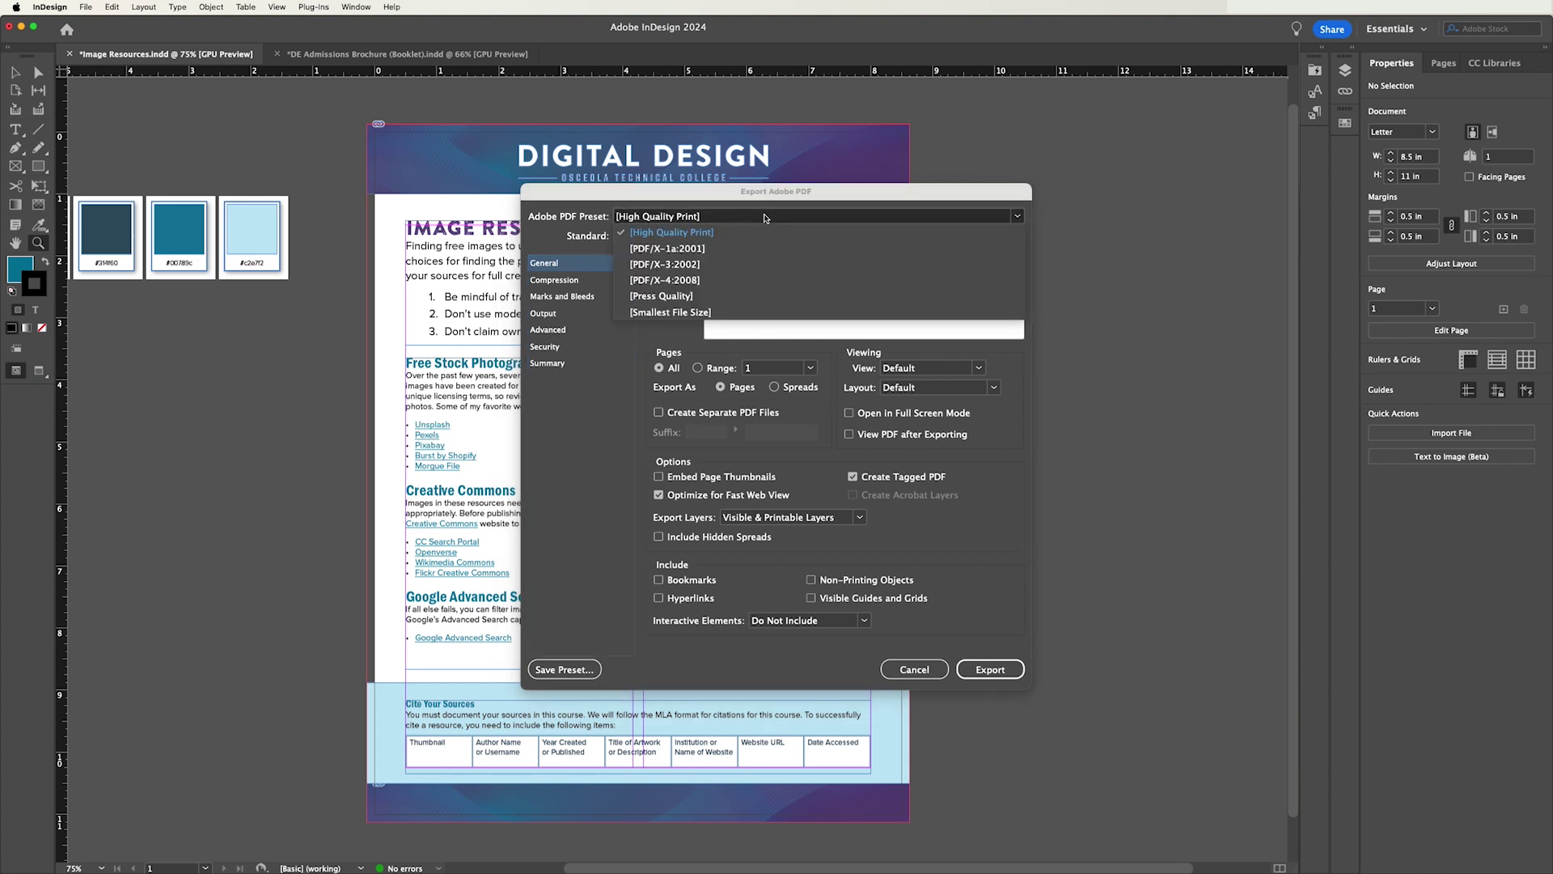
{"action": "left_click", "coordinate": [657, 297]}
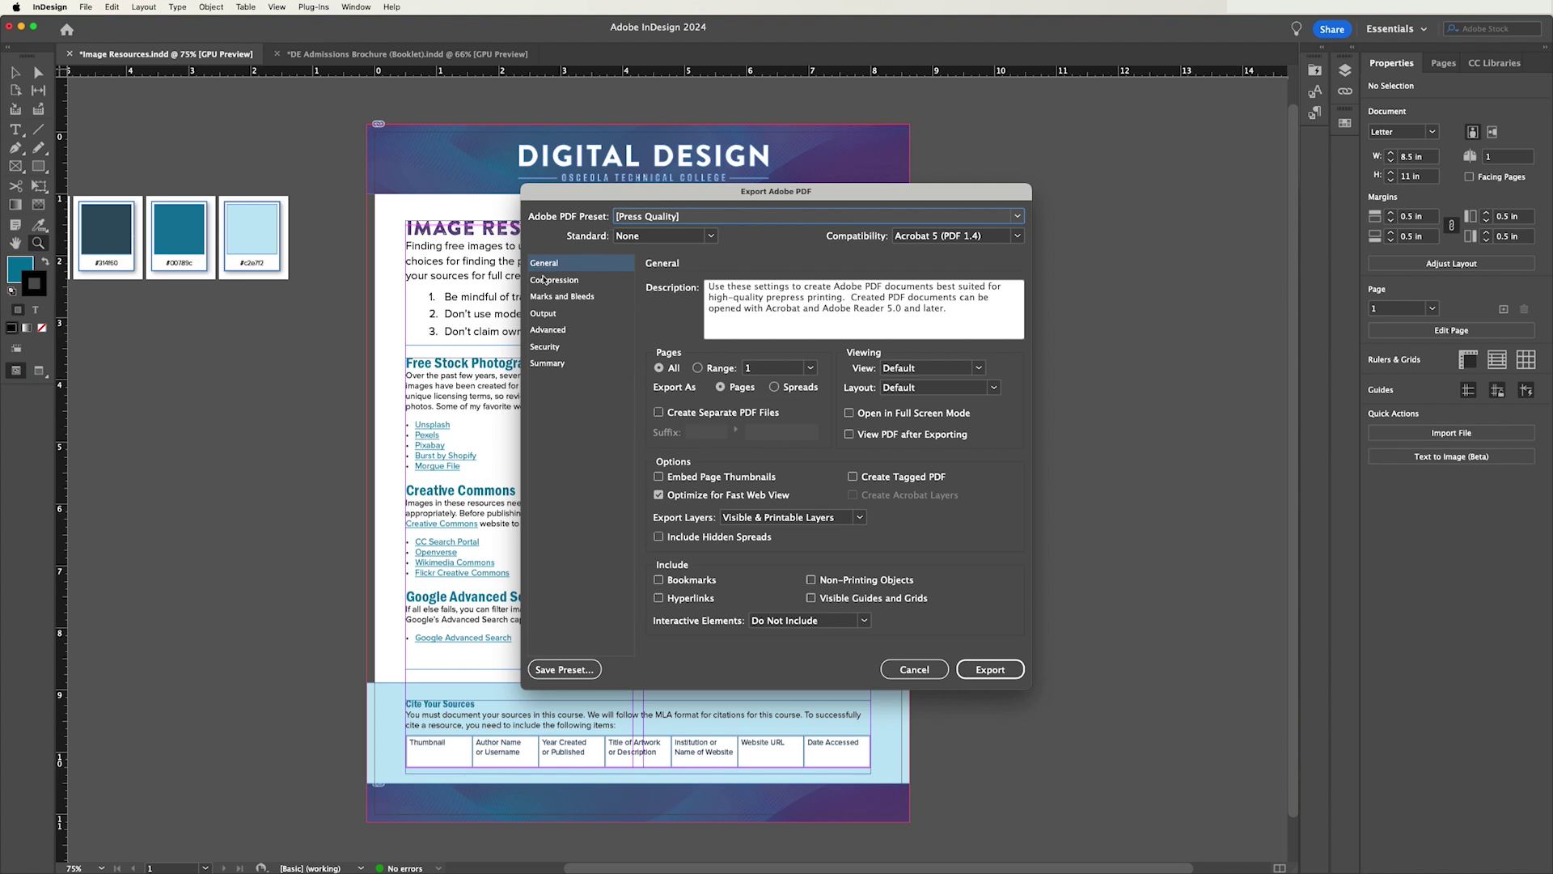
- Turn on Use Document Bleed Settings, review the Advanced and Output panels, and export
{"action": "left_click", "coordinate": [560, 297]}
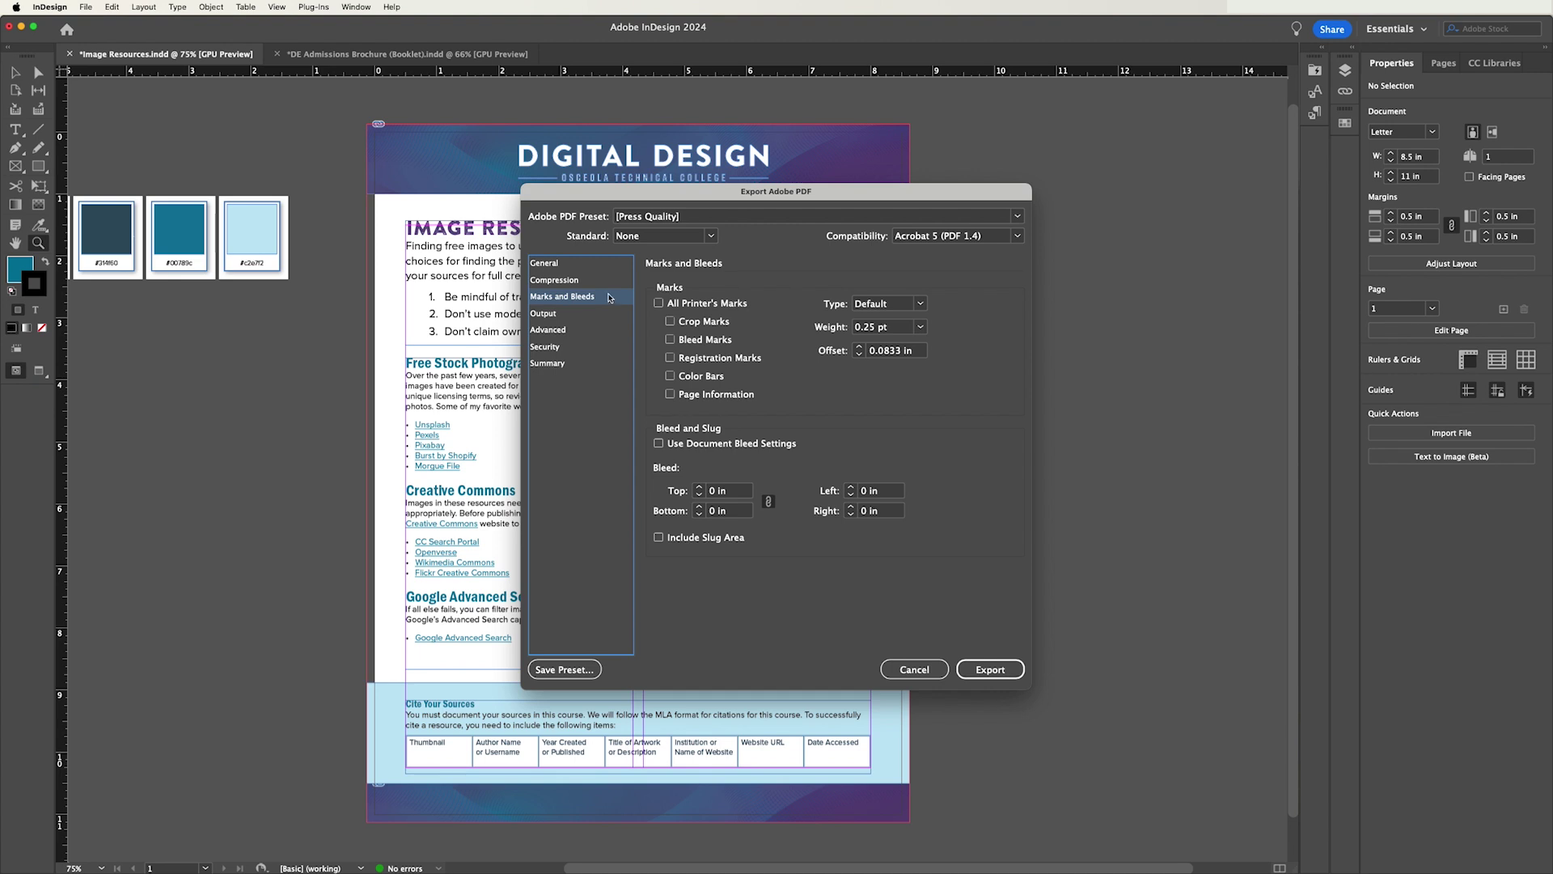
{"action": "left_click", "coordinate": [728, 450]}
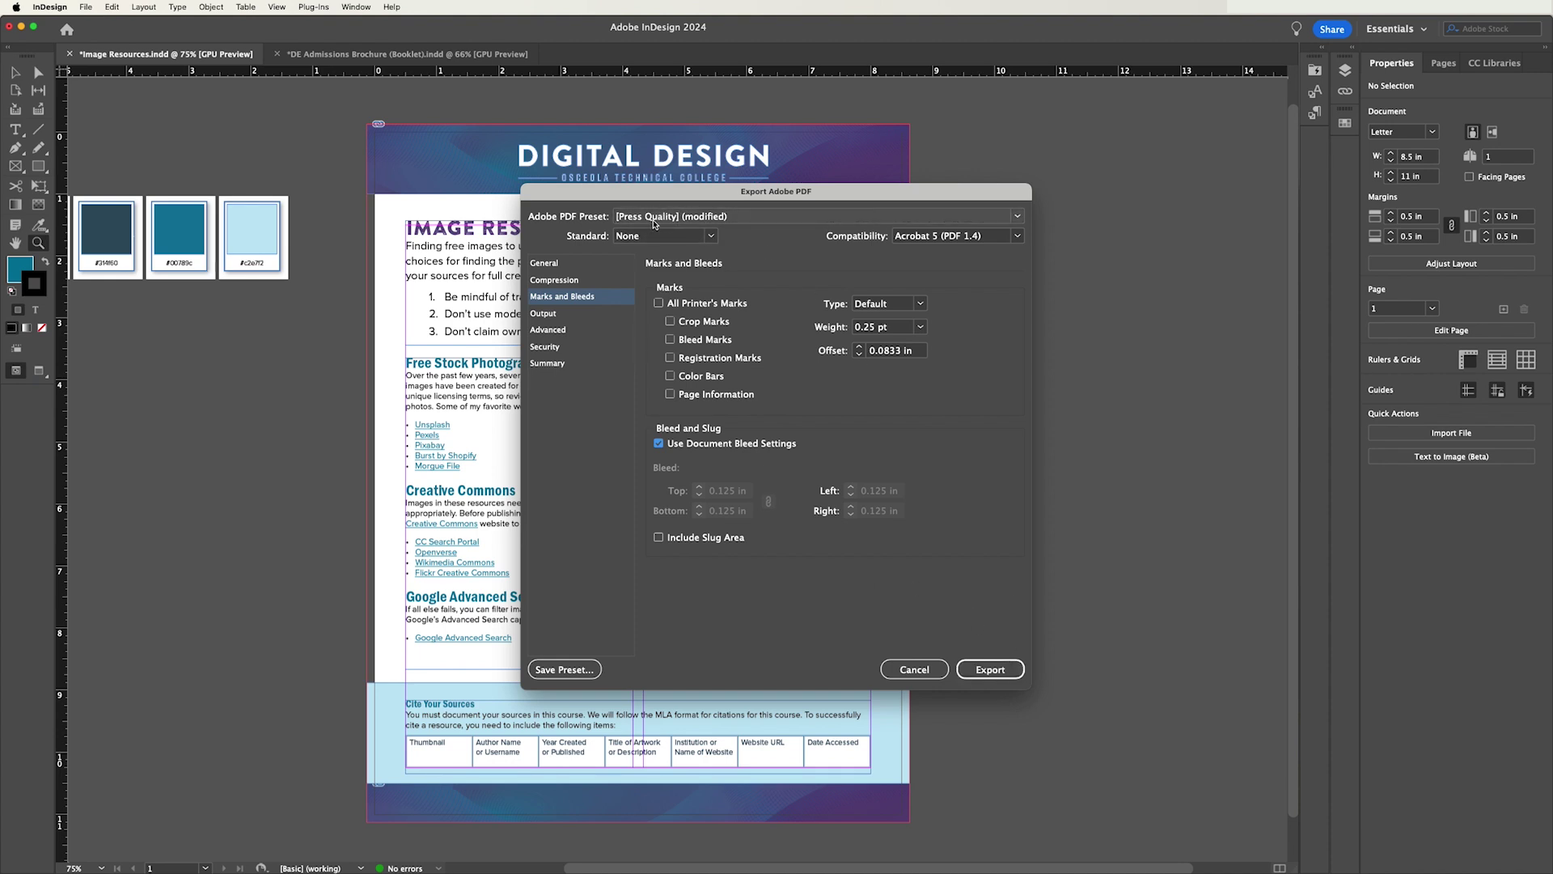
{"action": "left_click", "coordinate": [560, 333]}
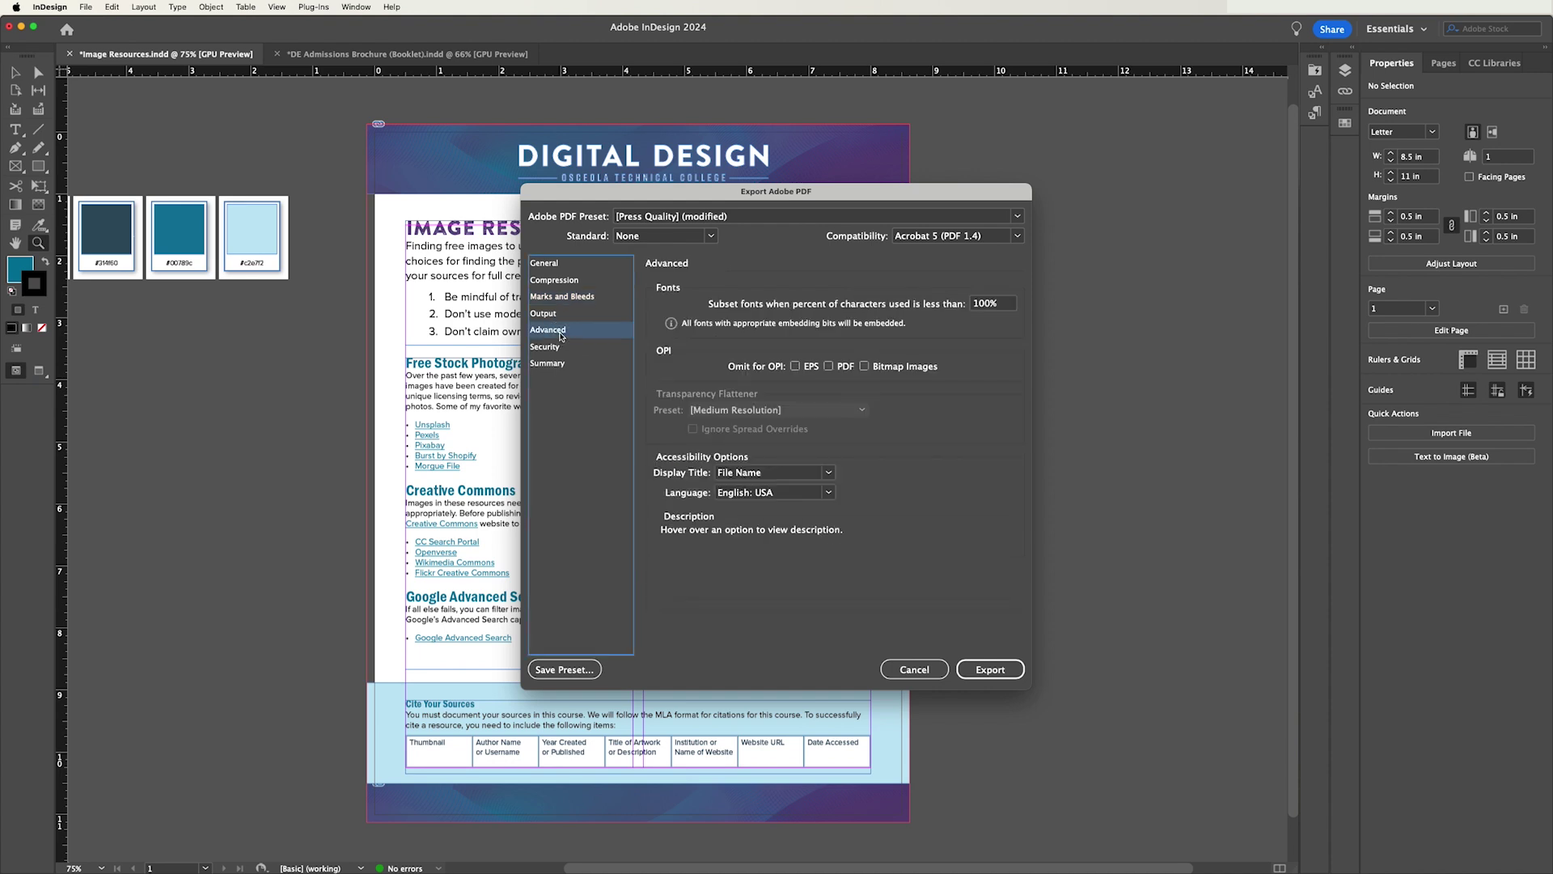
{"action": "left_click", "coordinate": [554, 315]}
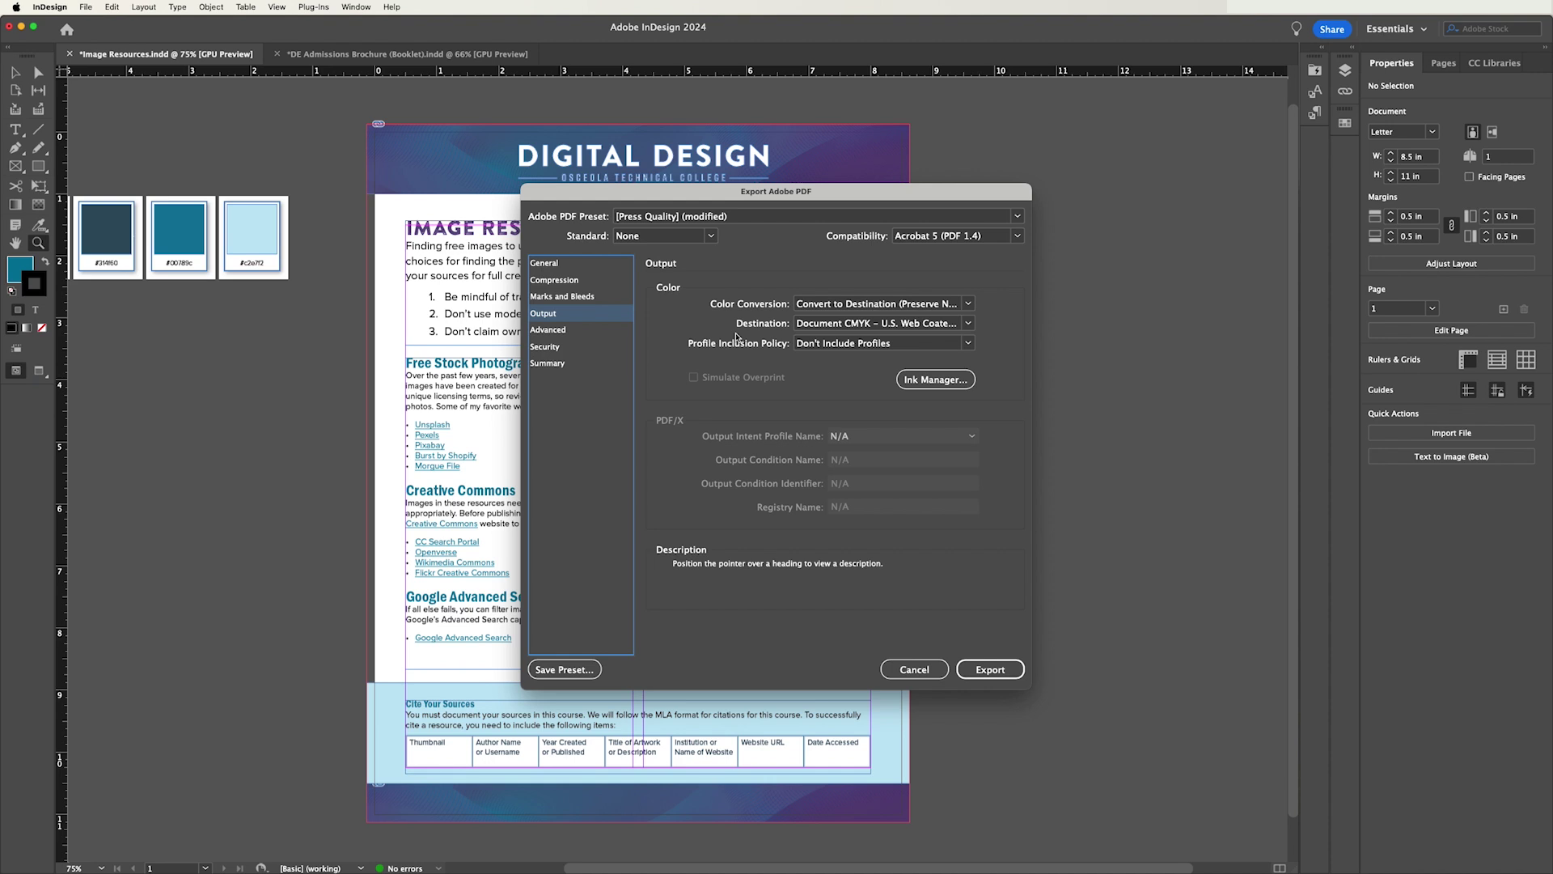
{"action": "left_click", "coordinate": [988, 669]}
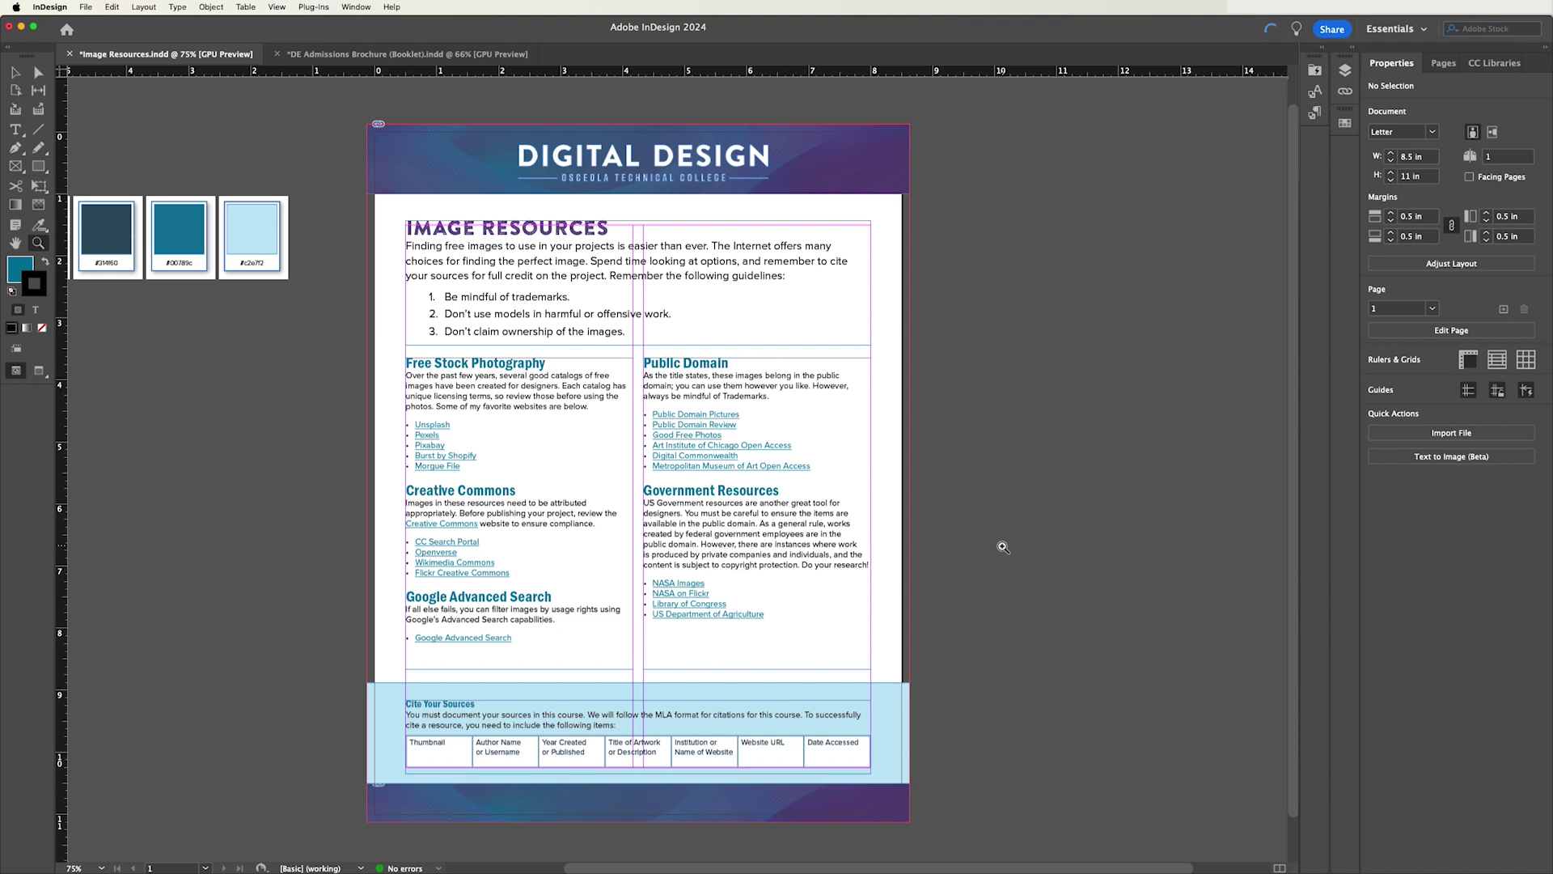
- Open the re-exported Image Resources.pdf in Acrobat and scroll through it
{"action": "key", "text": "super+Tab"}
{"action": "key", "text": "super+Tab"}
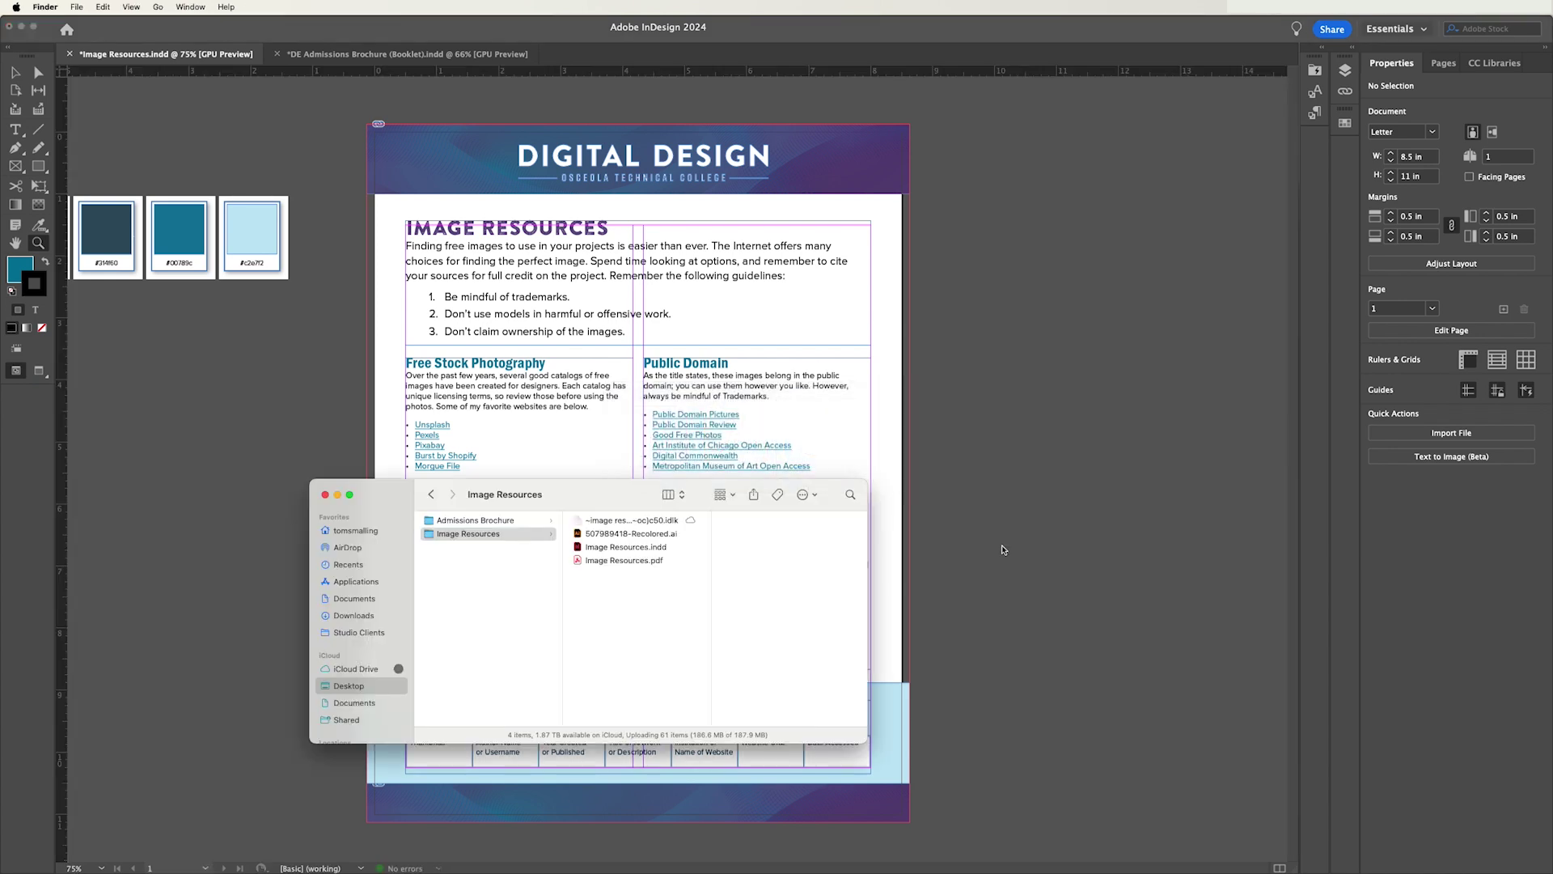
{"action": "left_click", "coordinate": [642, 560]}
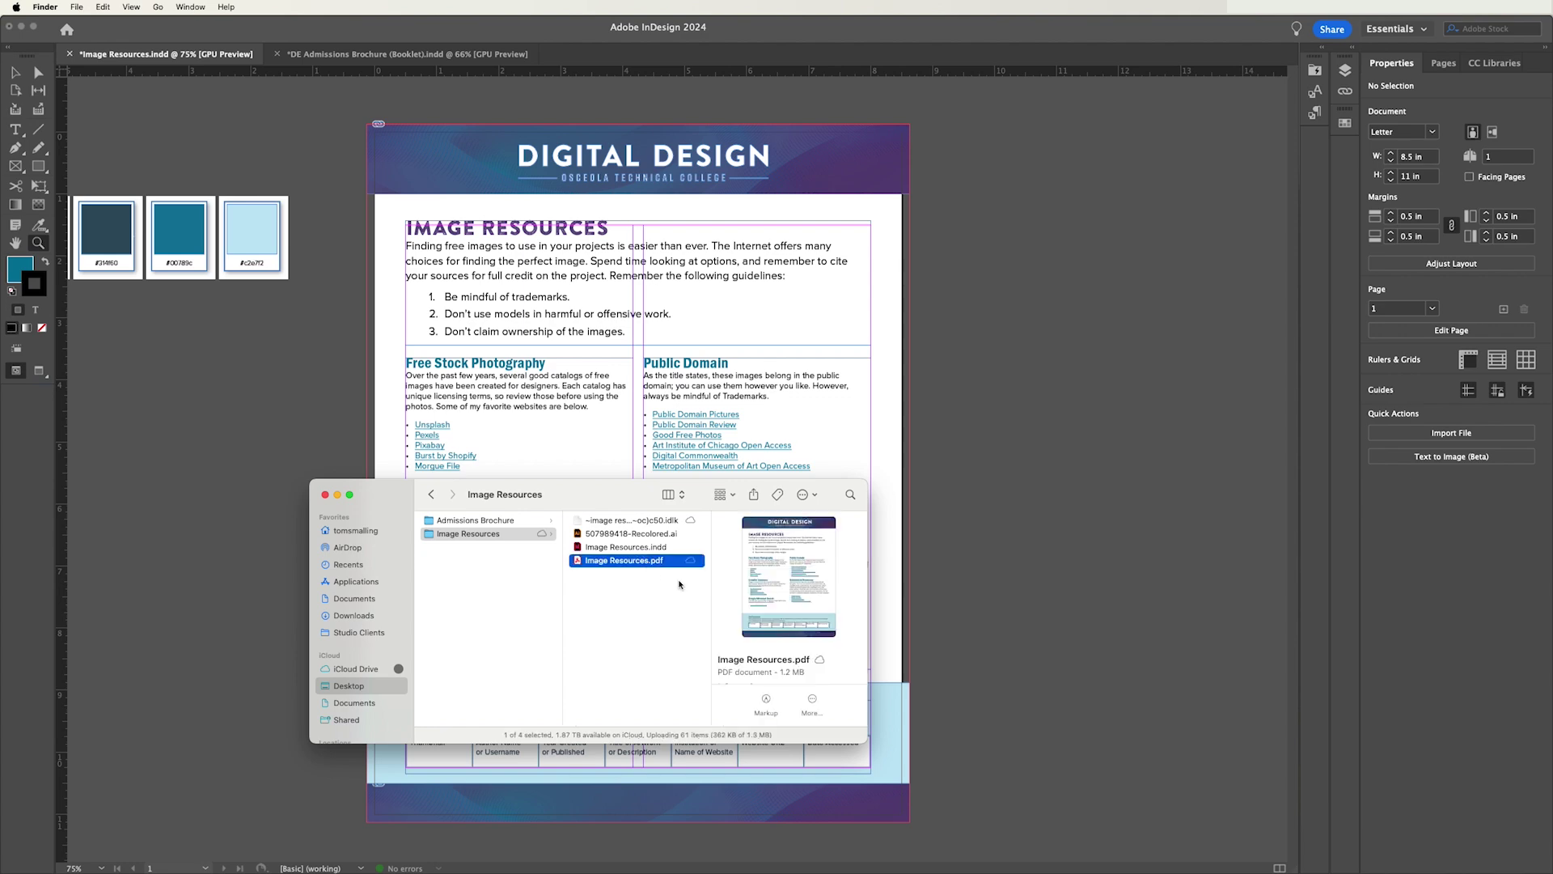
{"action": "double_click", "coordinate": [579, 561]}
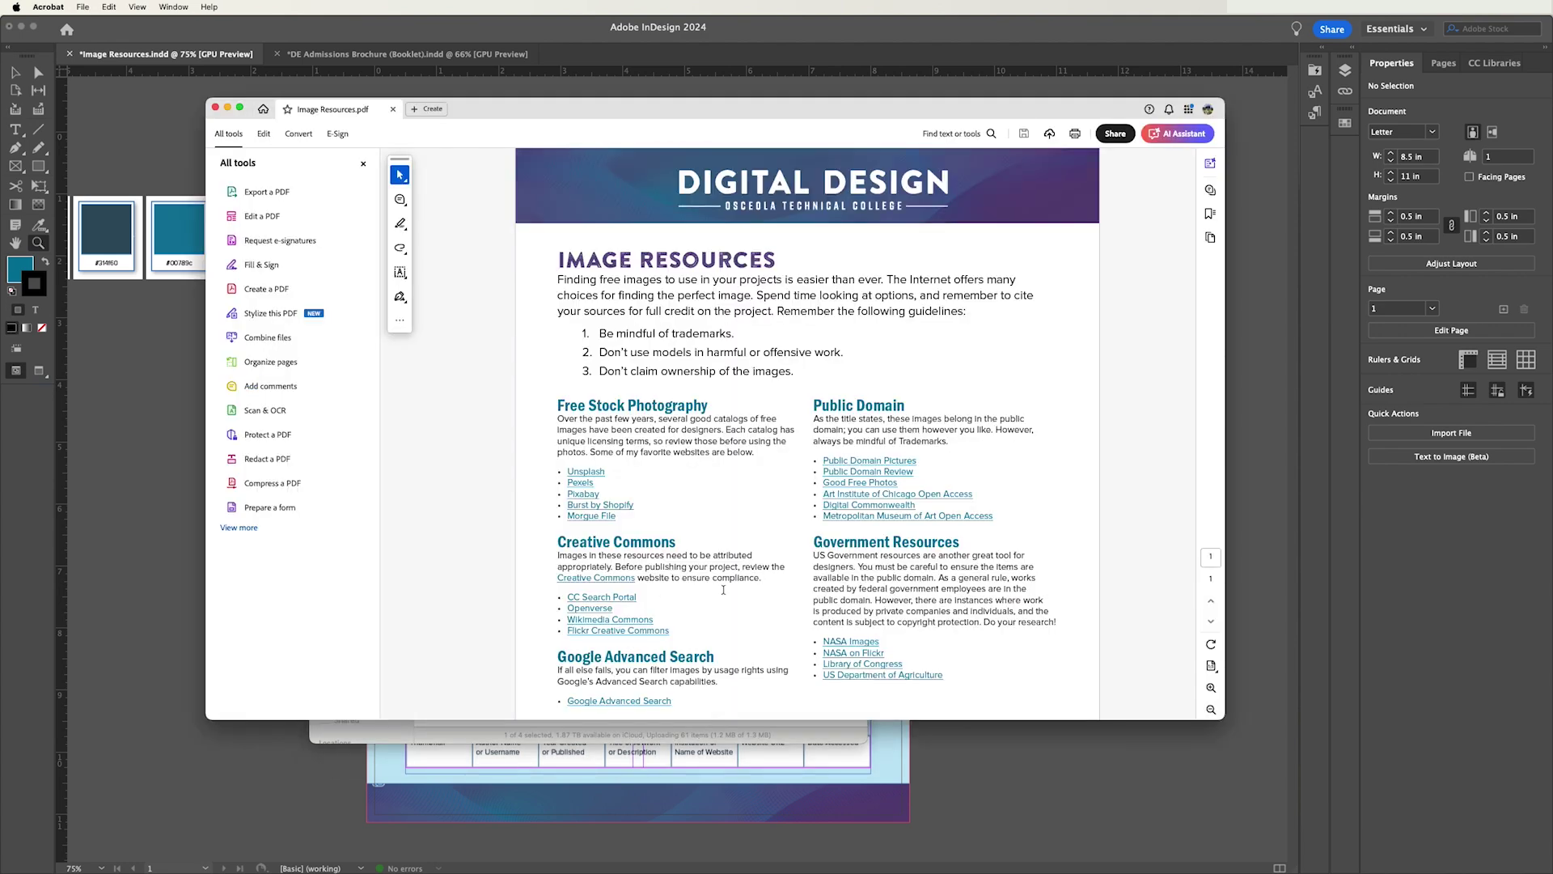
{"action": "scroll", "coordinate": [878, 533], "scroll_direction": "down", "scroll_amount": 5}
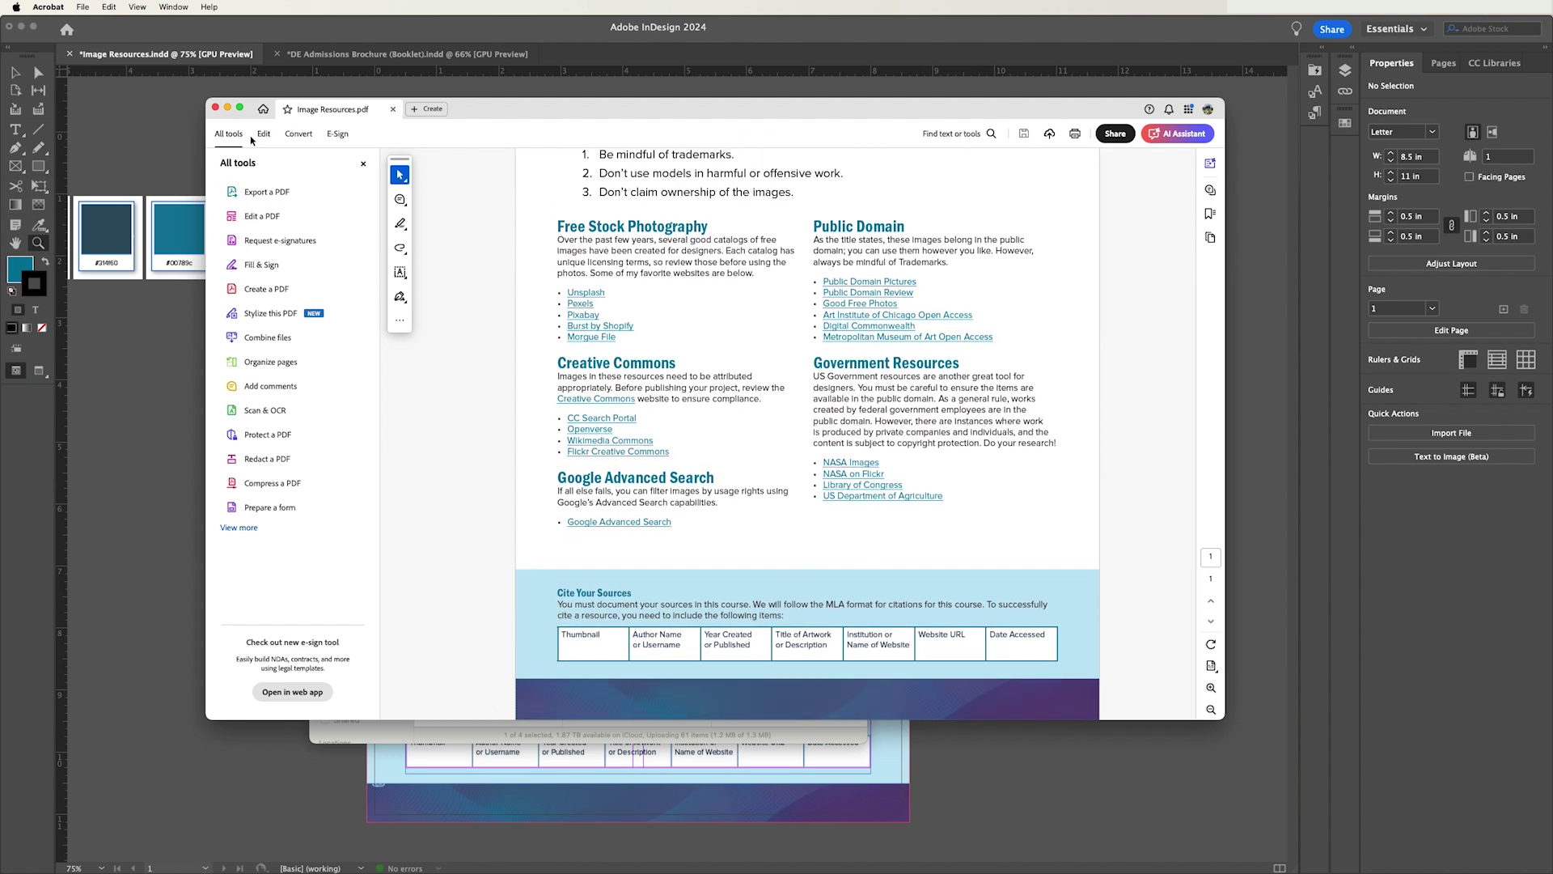
- Check the PDF's Document Properties, close the PDF, and return to InDesign
{"action": "left_click", "coordinate": [427, 108]}
{"action": "left_click", "coordinate": [81, 8]}
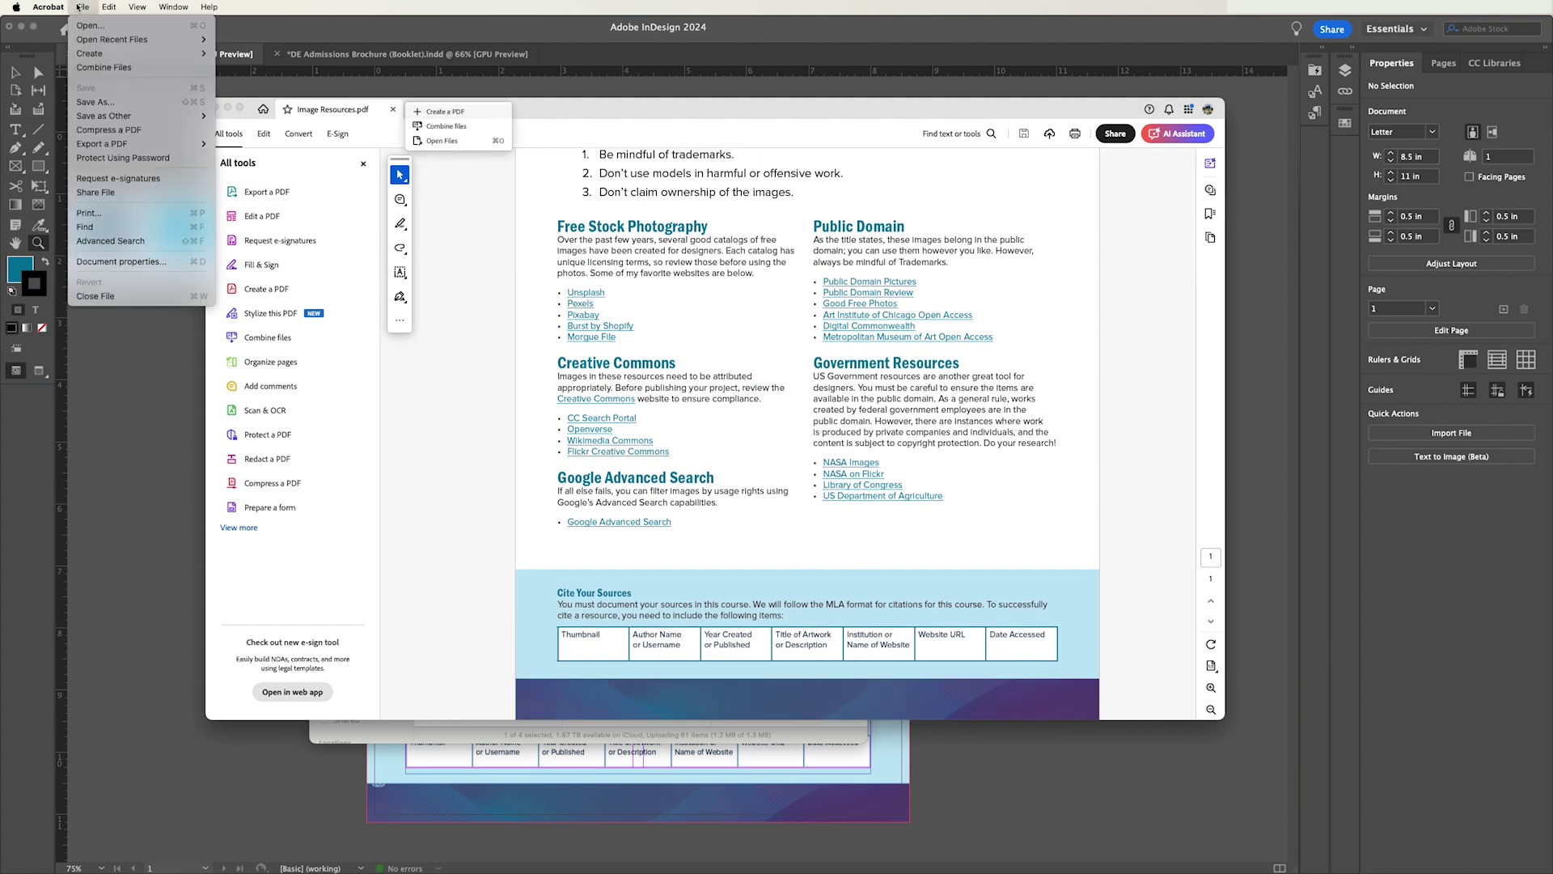
{"action": "left_click", "coordinate": [125, 262]}
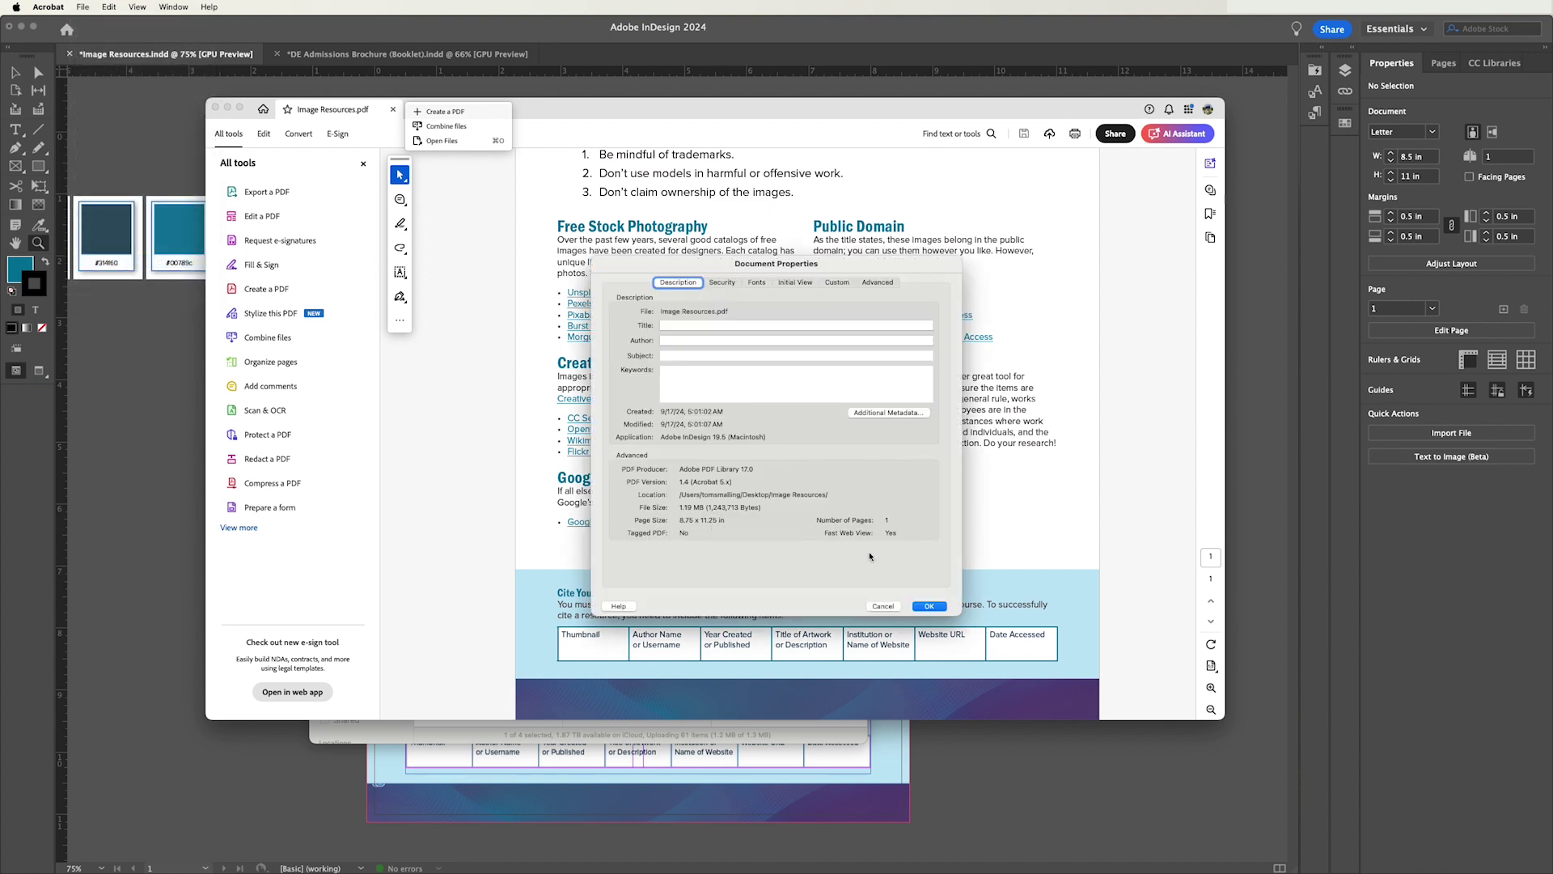
{"action": "left_click", "coordinate": [883, 605]}
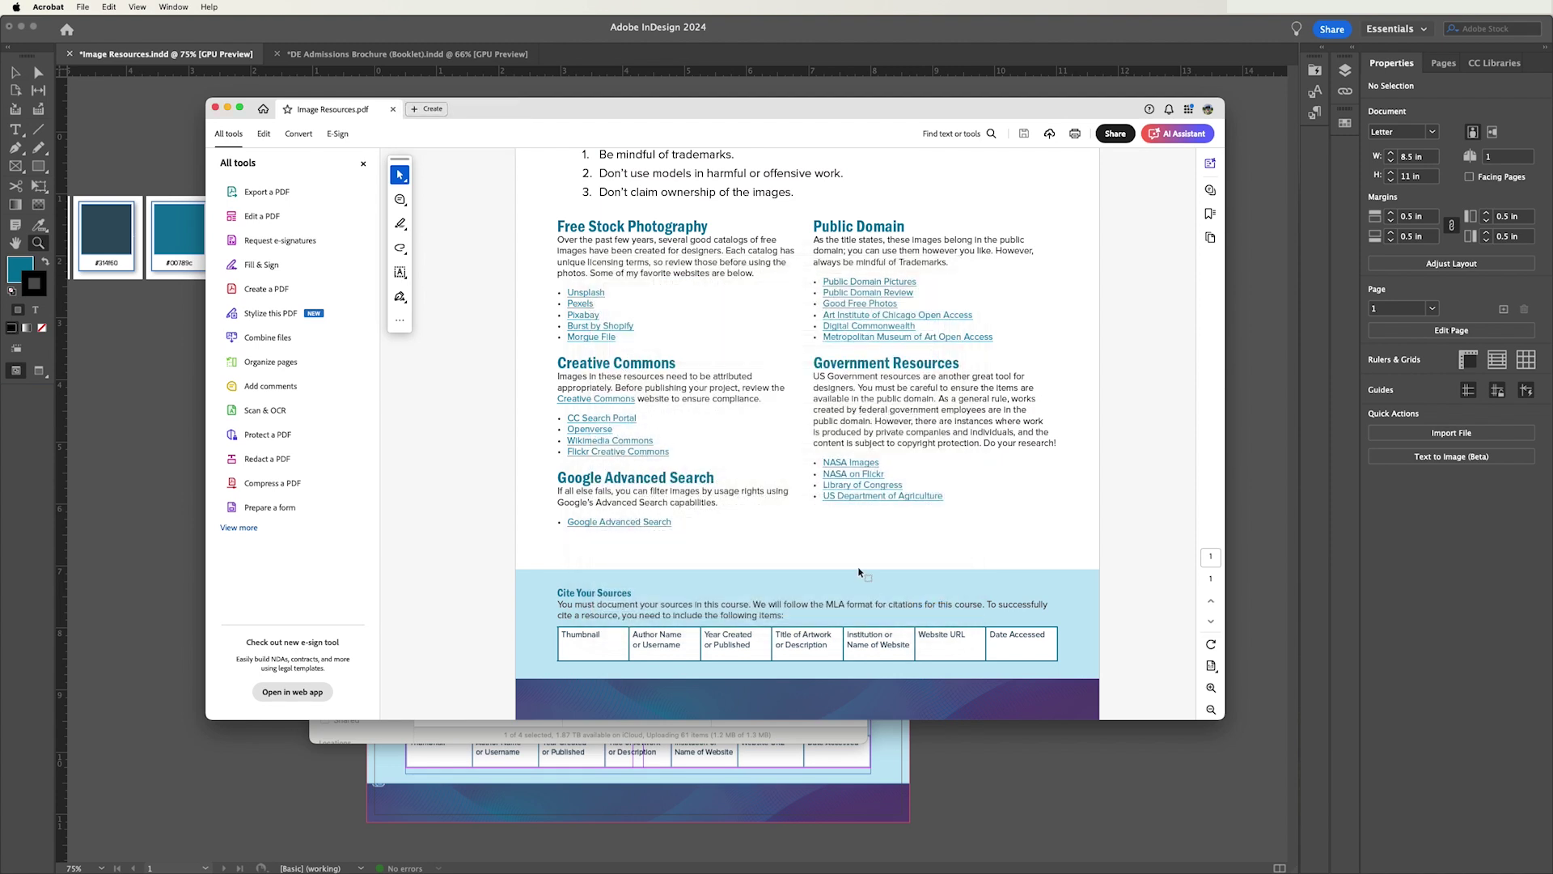
{"action": "left_click", "coordinate": [393, 113]}
{"action": "left_click", "coordinate": [142, 448]}
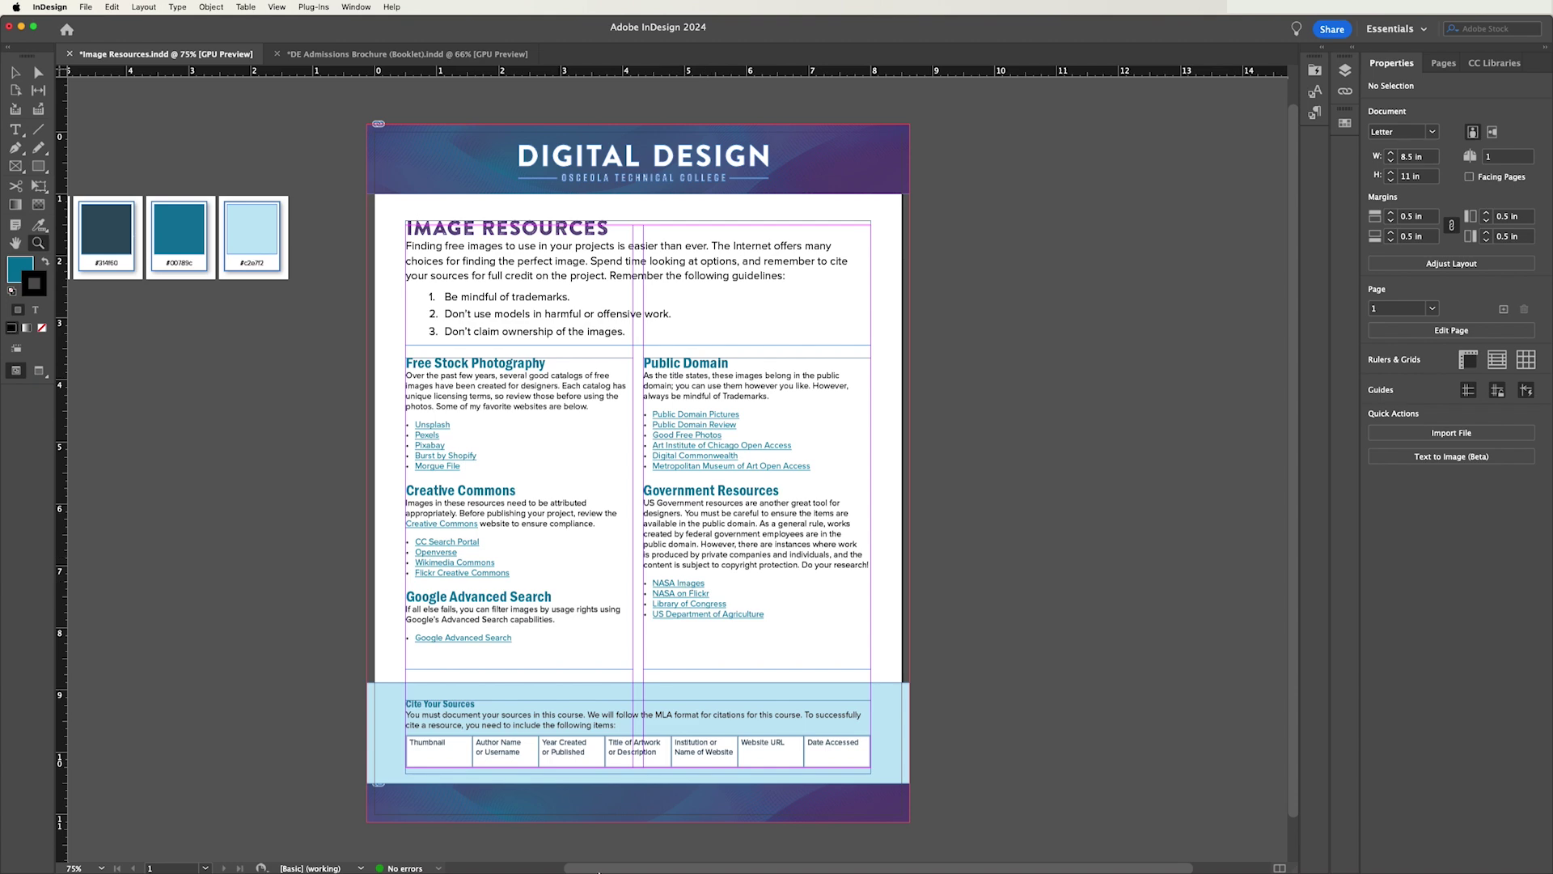
{"action": "key", "text": "super+Tab"}
{"action": "key", "text": "super+Tab"}
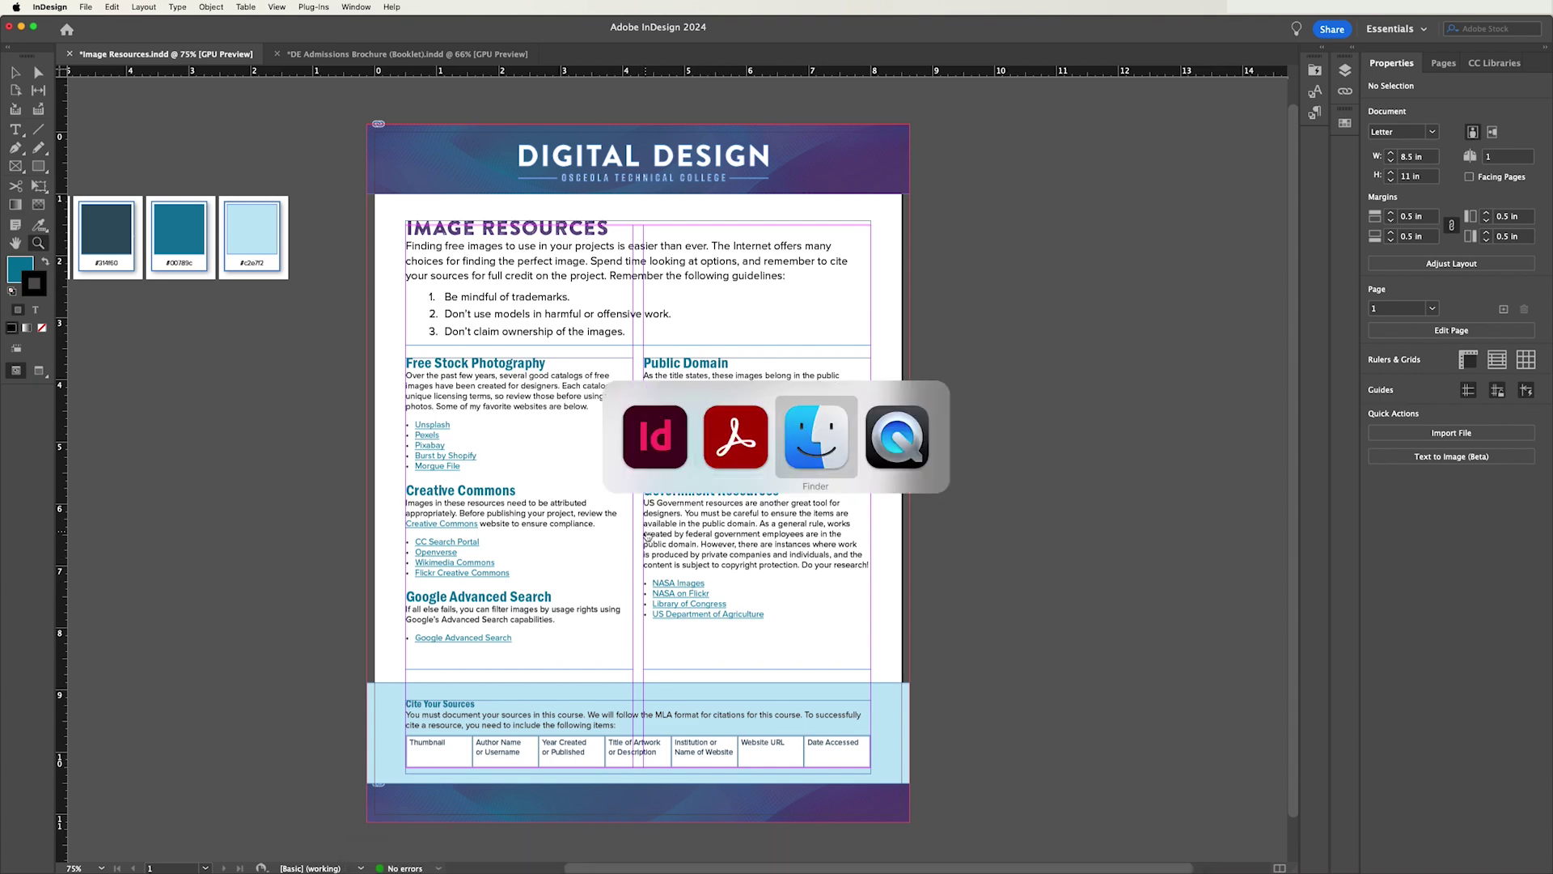
{"action": "left_click", "coordinate": [638, 563]}
{"action": "double_click", "coordinate": [638, 563]}
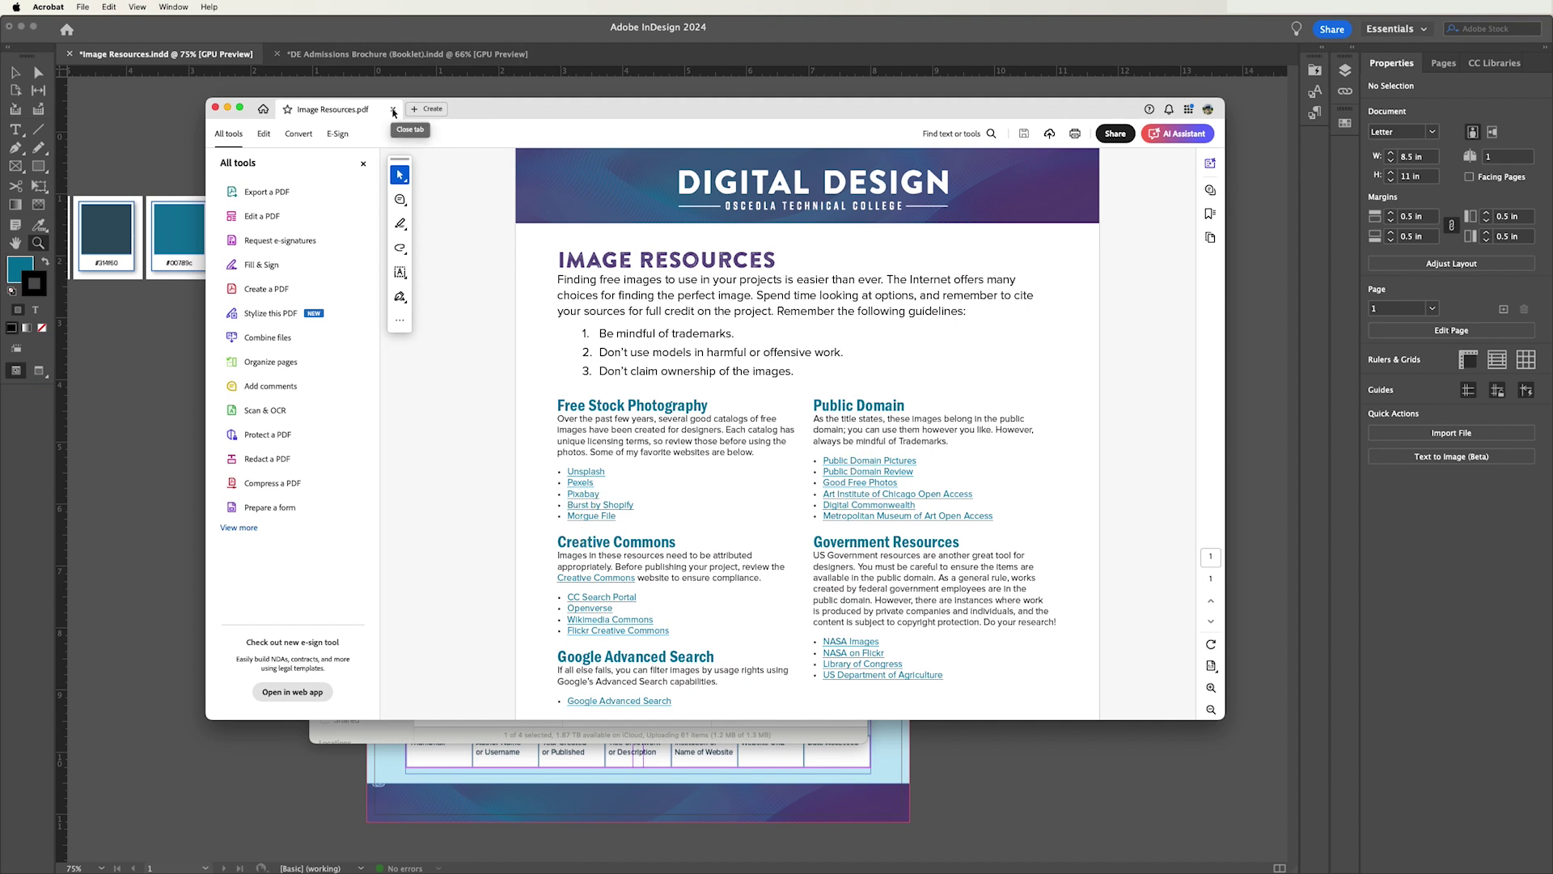
{"action": "left_click", "coordinate": [393, 113]}
{"action": "left_click", "coordinate": [158, 349]}
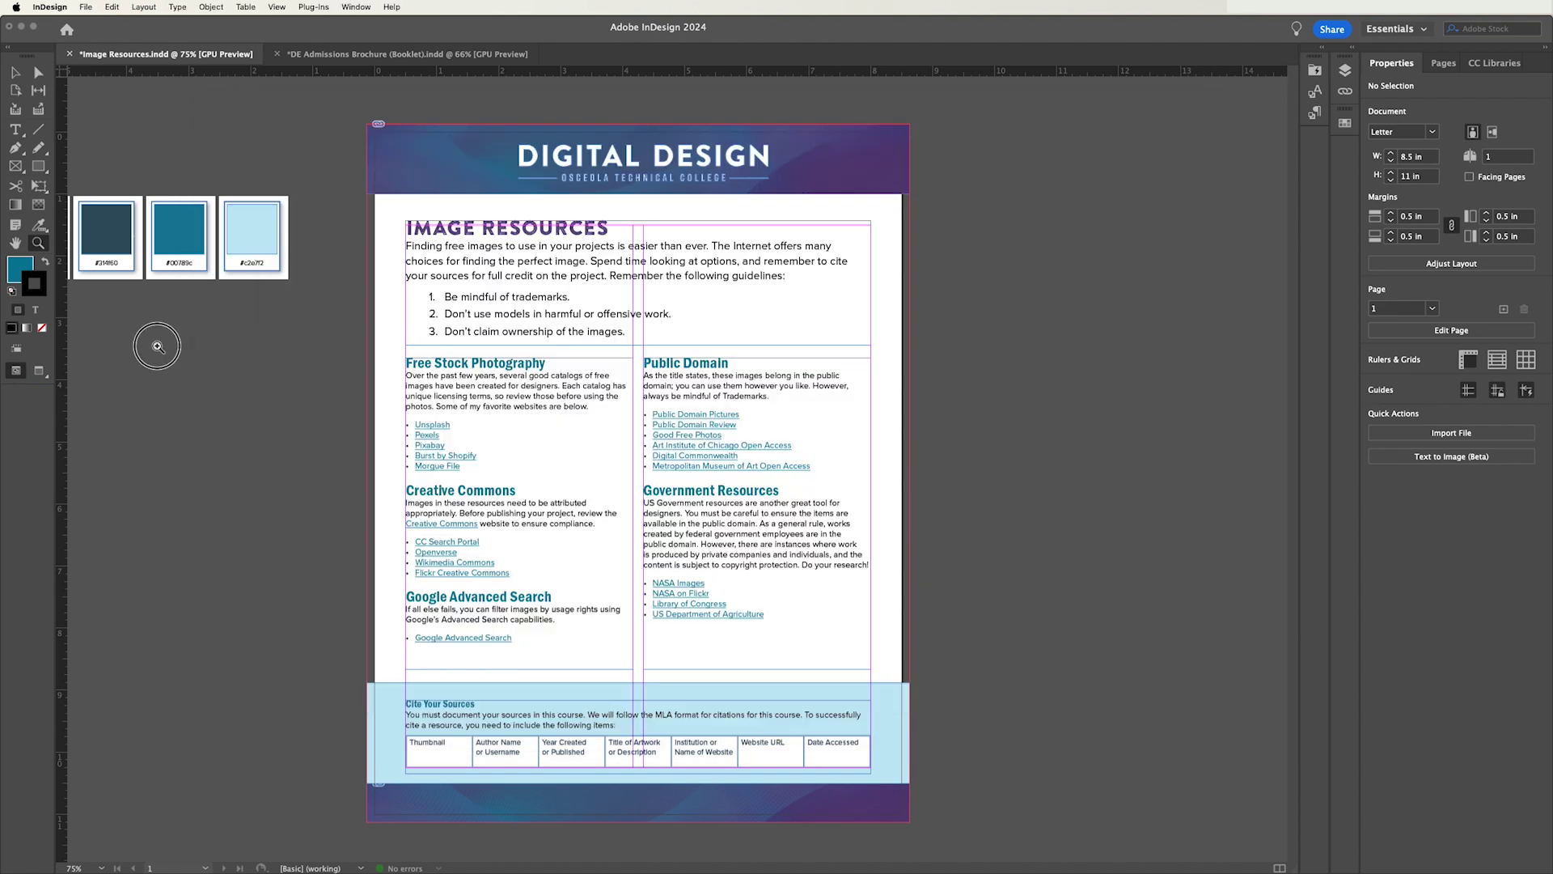
{"action": "left_click", "coordinate": [85, 8]}
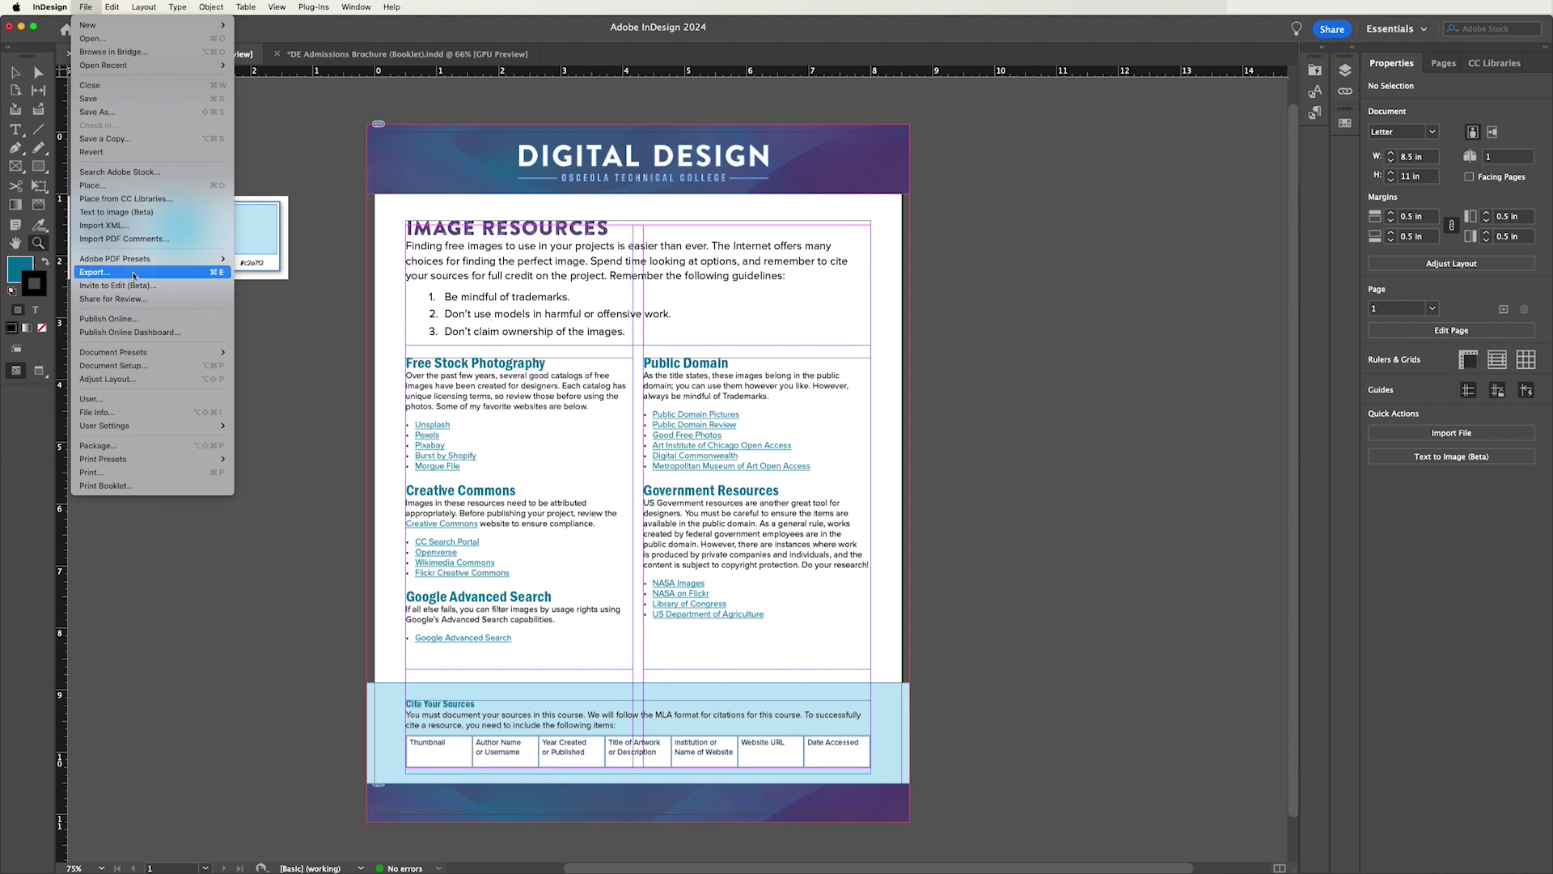
{"action": "left_click", "coordinate": [295, 283]}
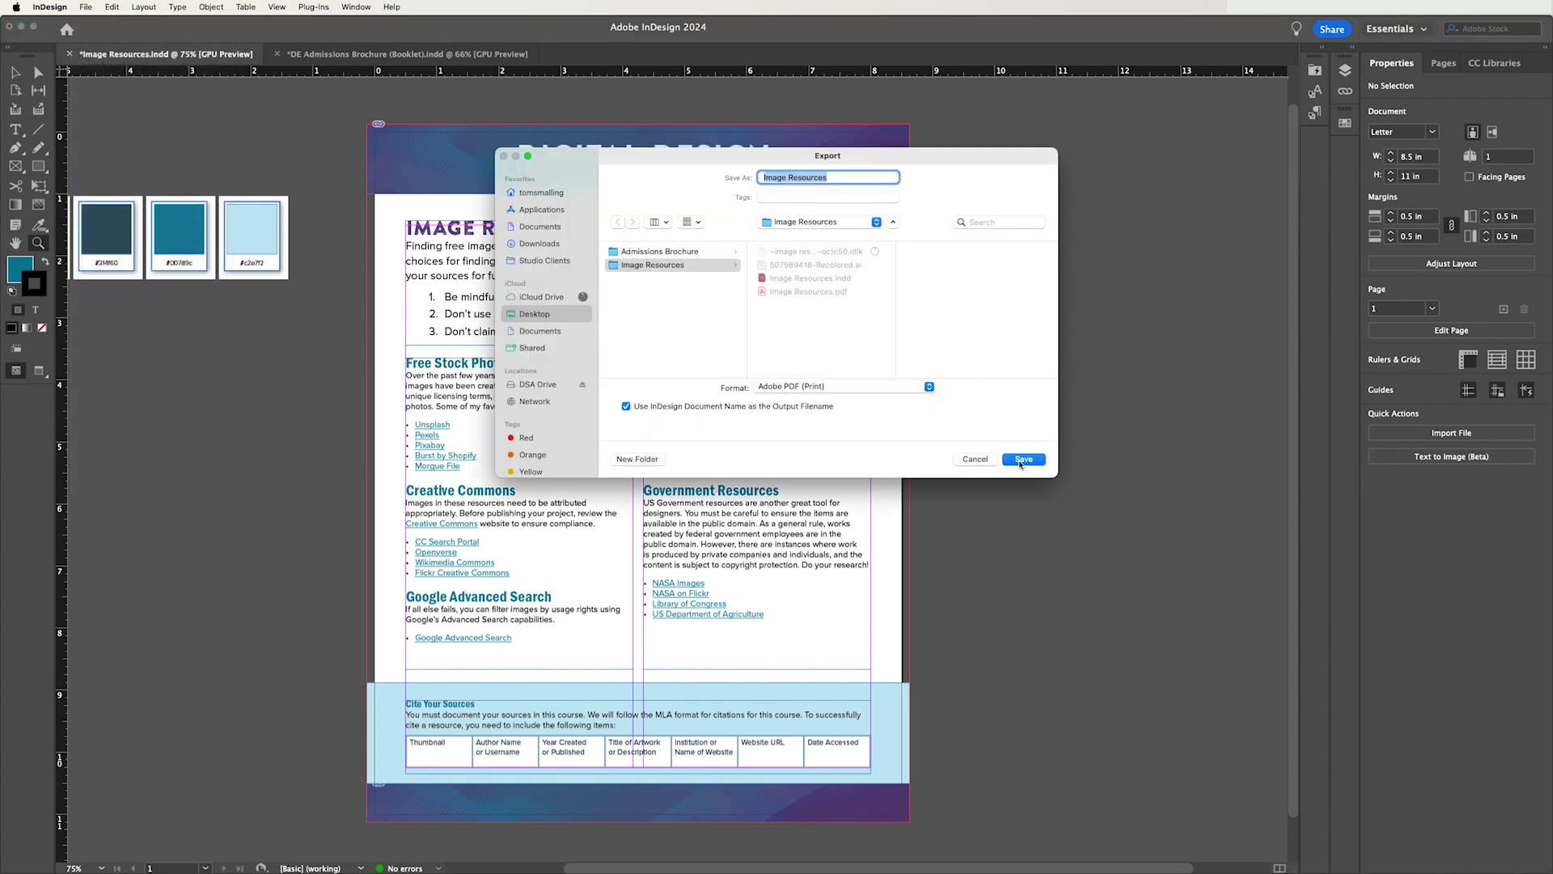
{"action": "left_click", "coordinate": [831, 389]}
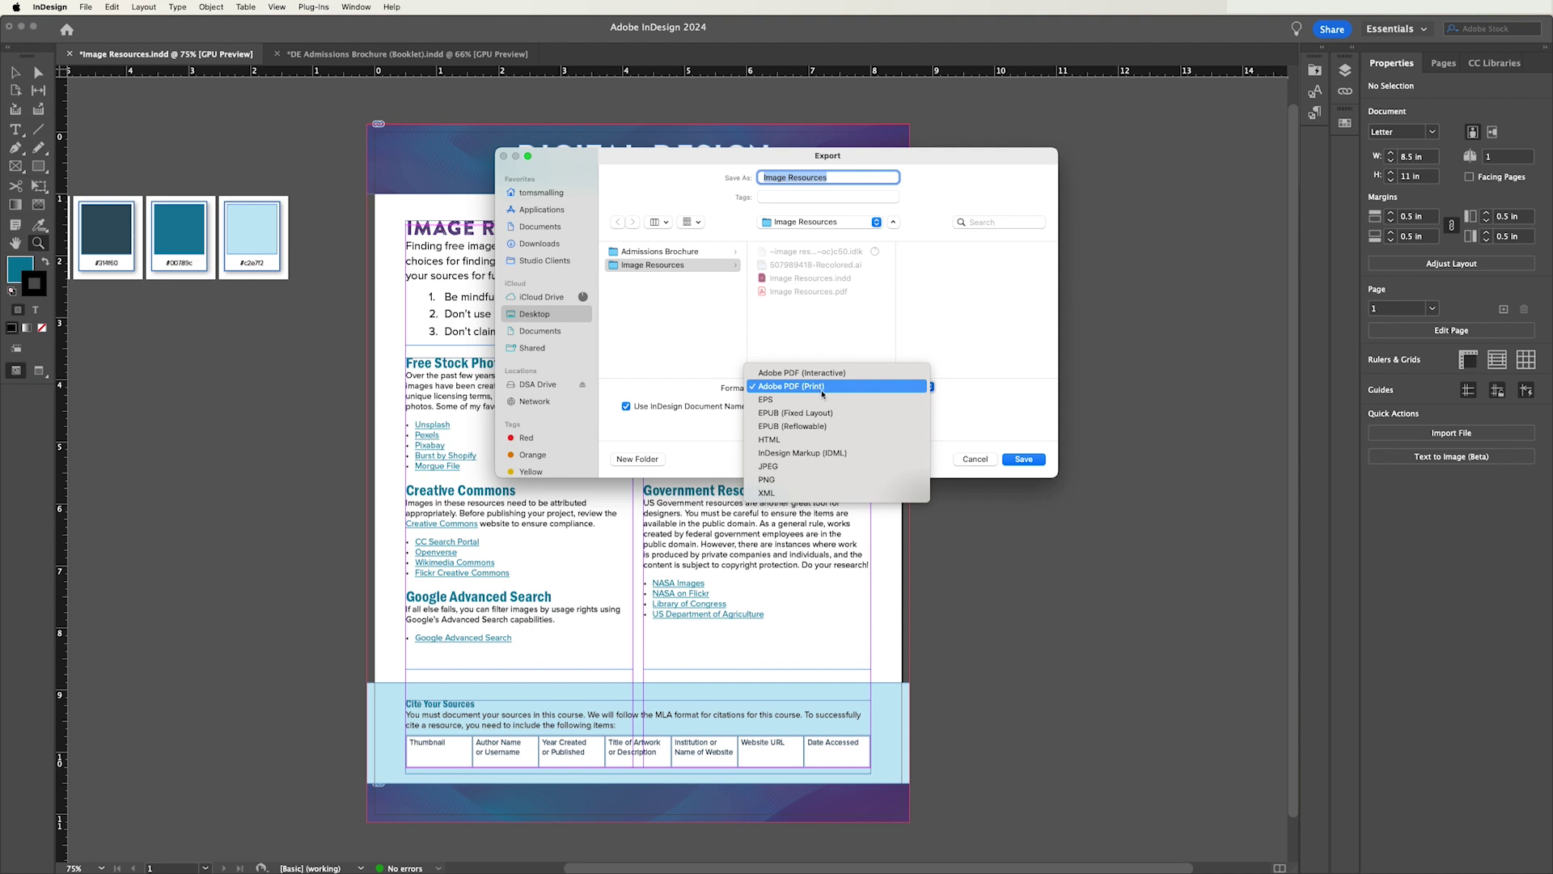
{"action": "left_click", "coordinate": [827, 387]}
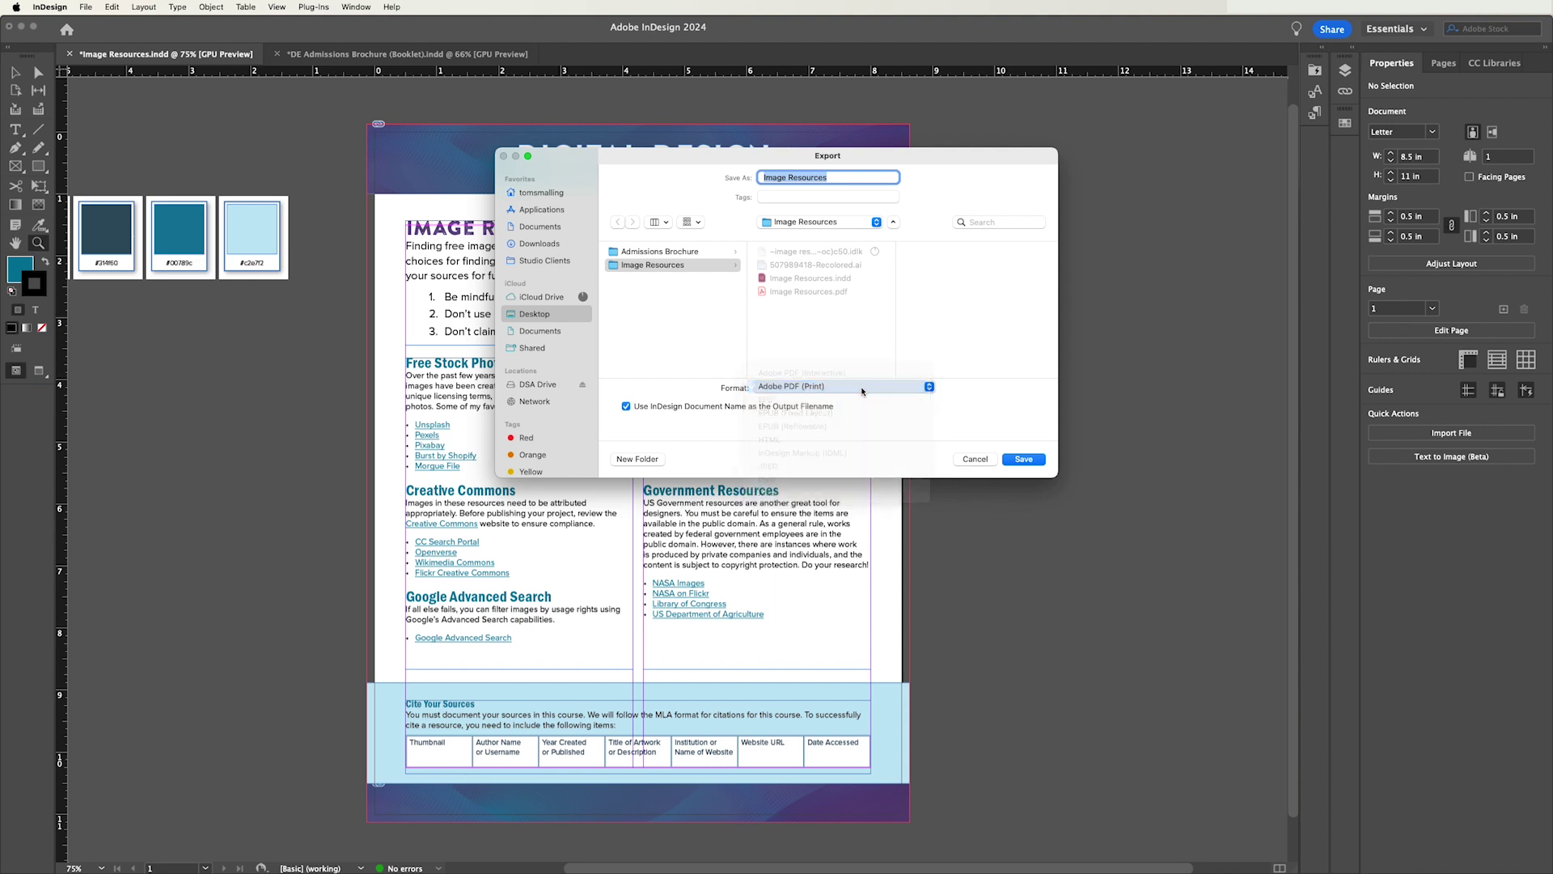
{"action": "left_click", "coordinate": [1025, 461]}
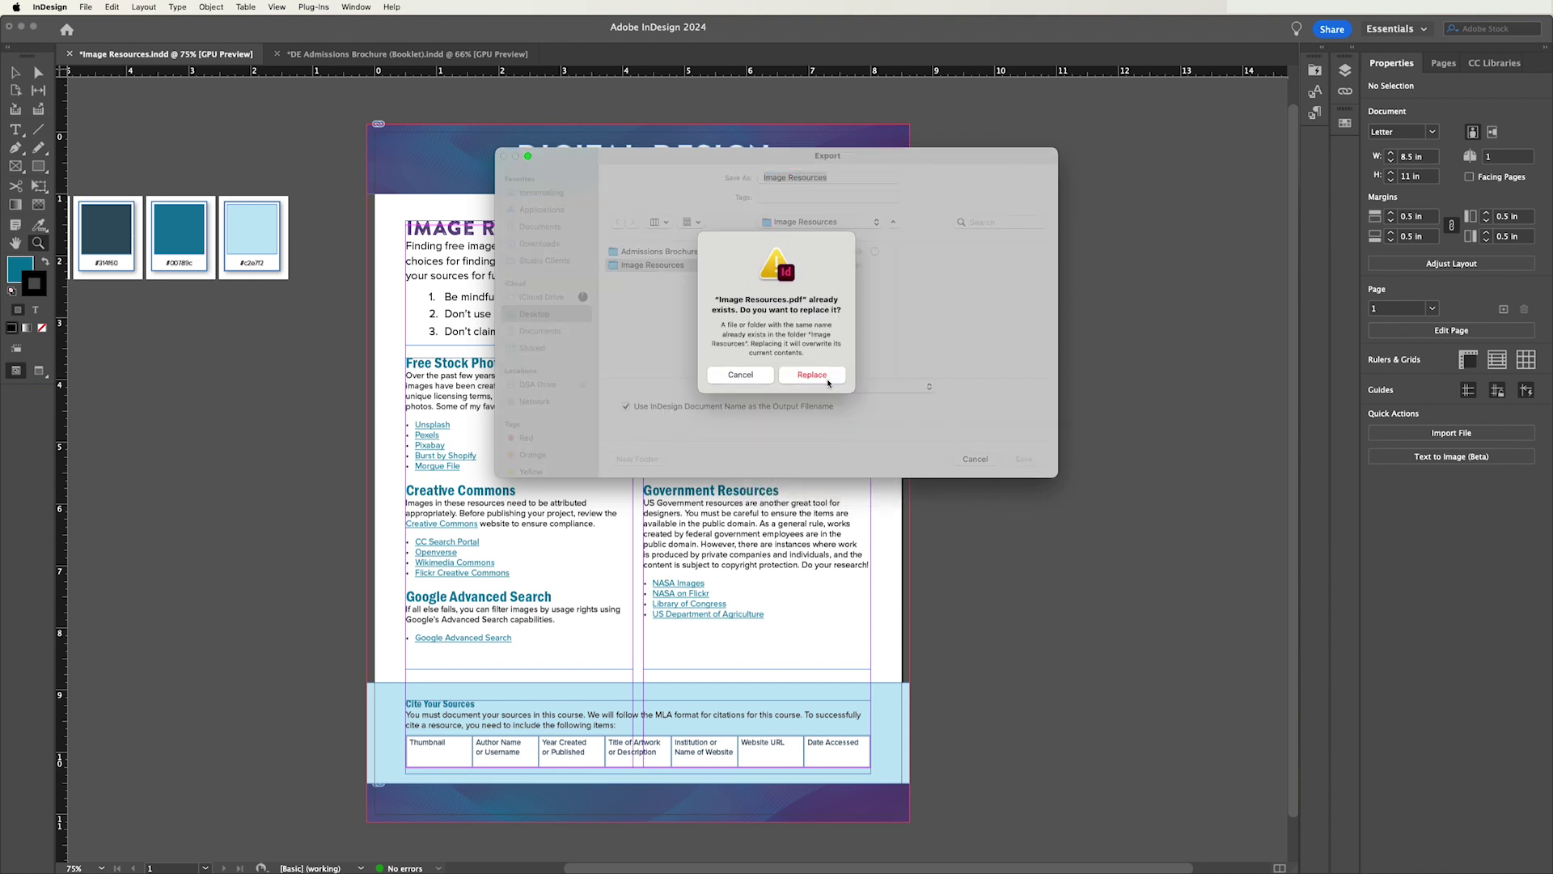
{"action": "left_click", "coordinate": [828, 380]}
{"action": "left_click", "coordinate": [634, 217]}
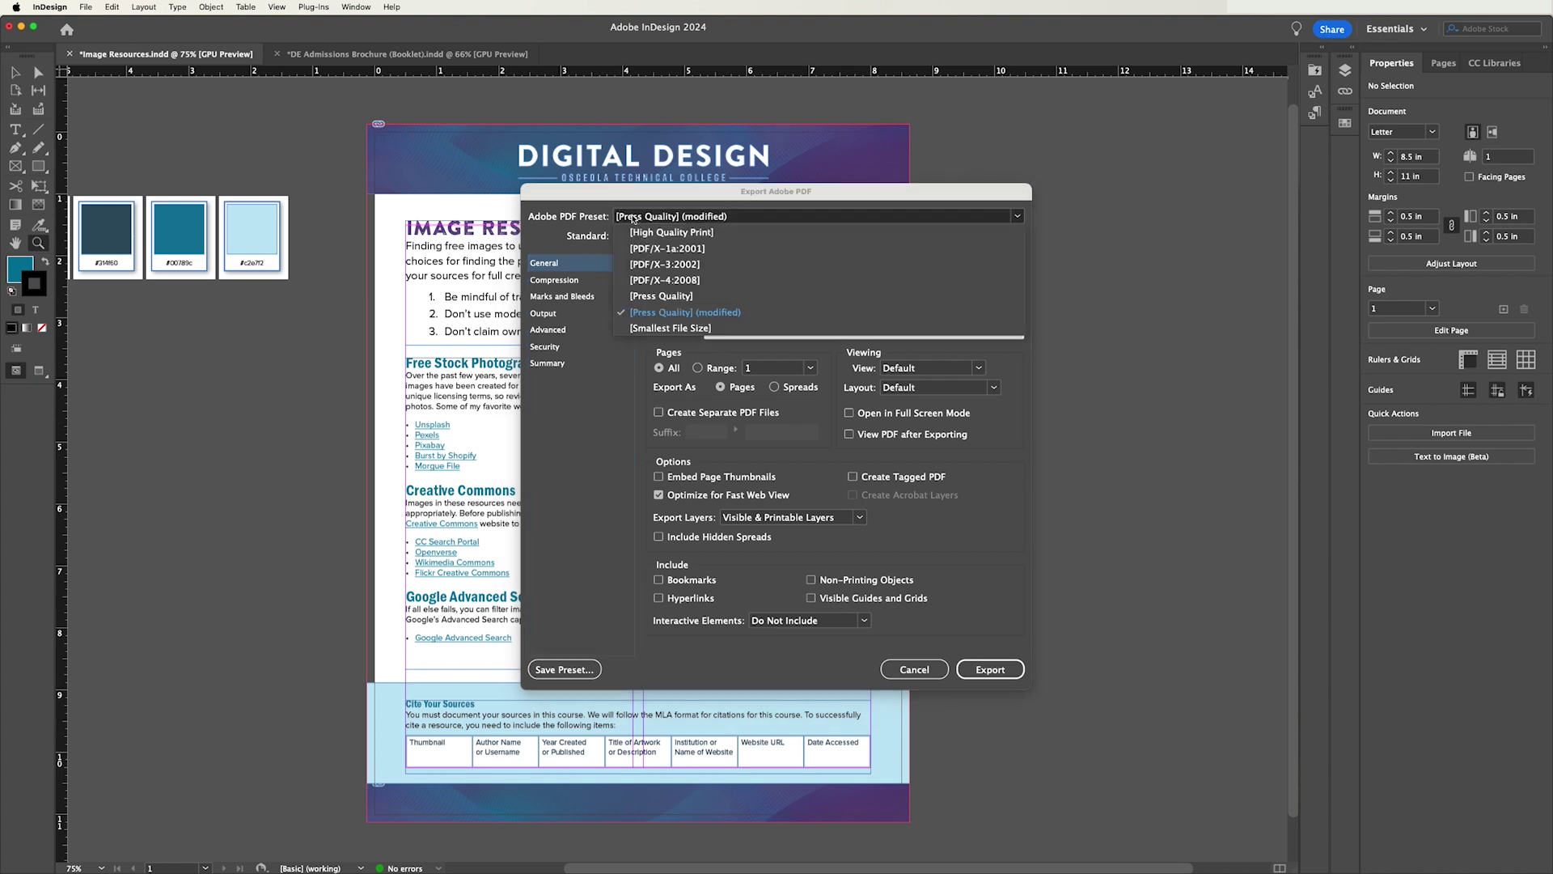
{"action": "left_click", "coordinate": [647, 233]}
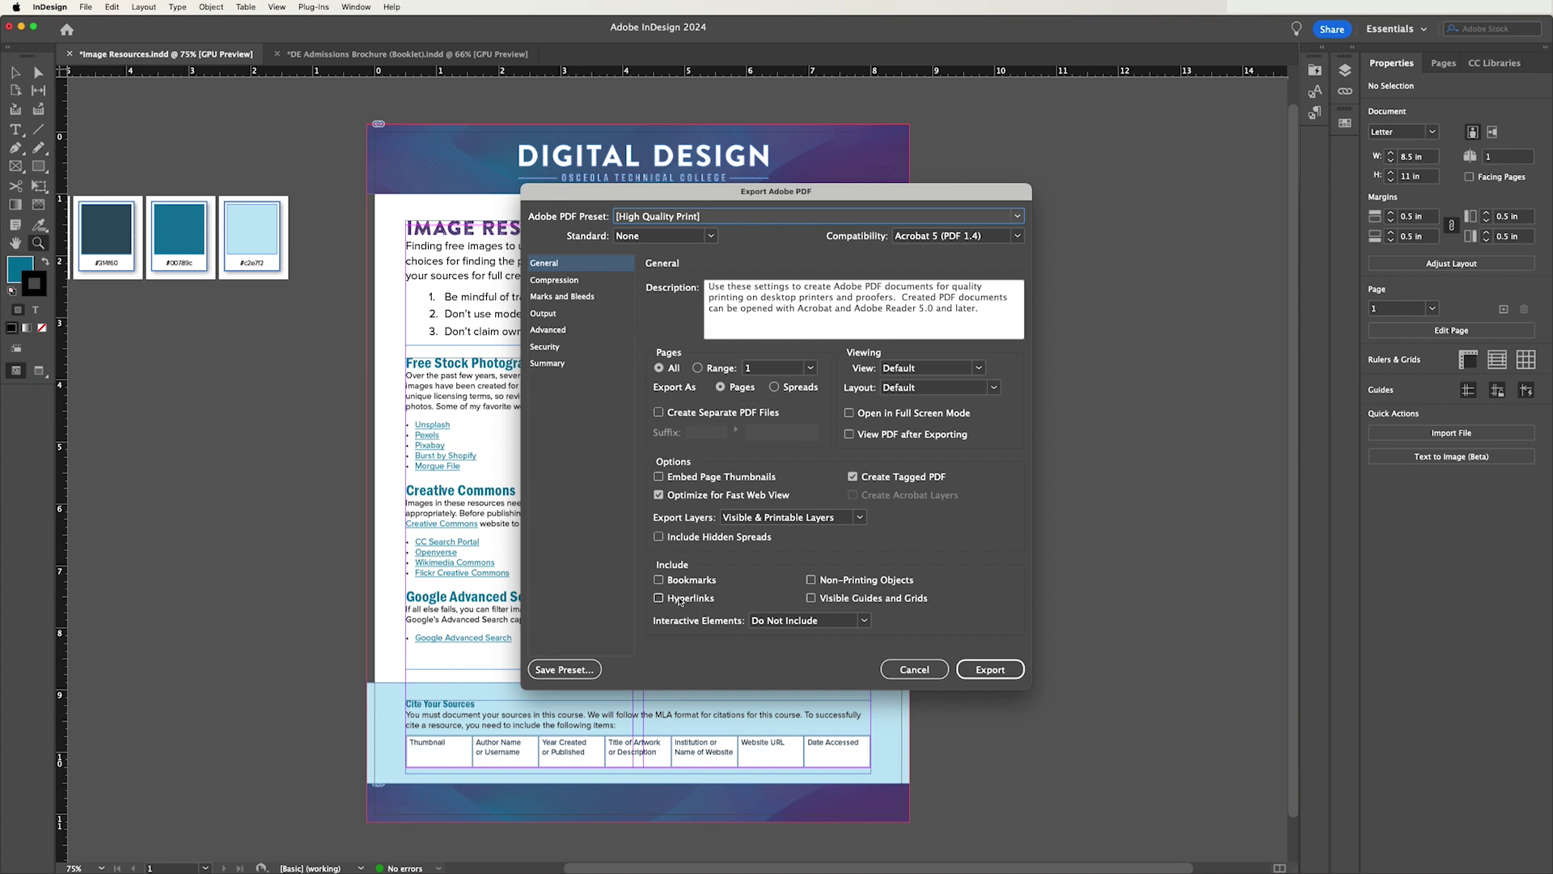
{"action": "left_click", "coordinate": [893, 671]}
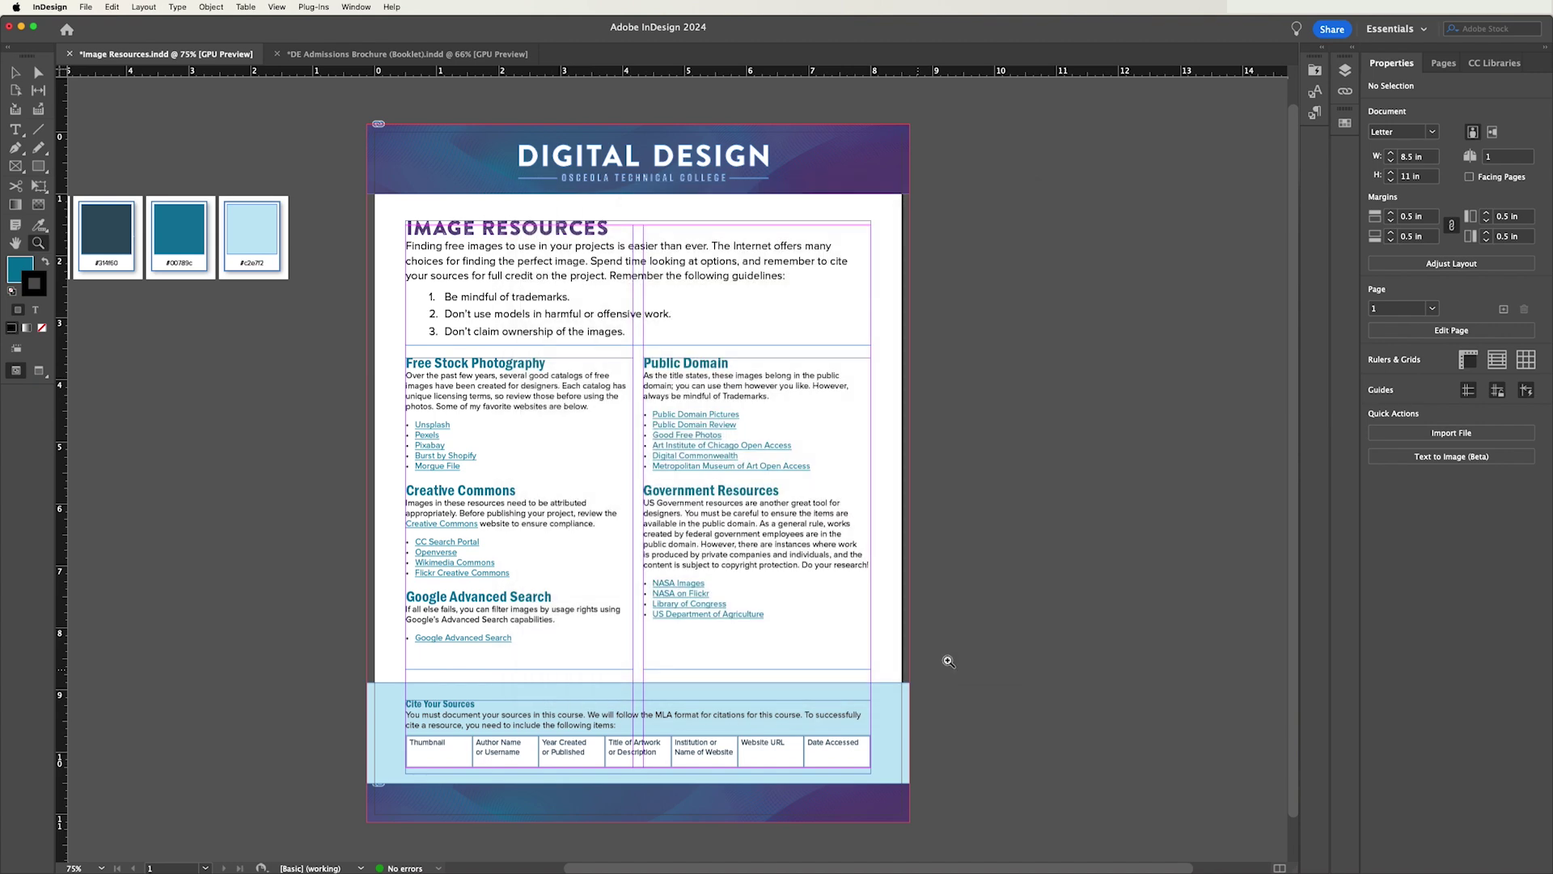
- Export the flyer as Adobe PDF (Interactive), replacing the existing Image Resources.pdf
{"action": "left_click", "coordinate": [78, 7]}
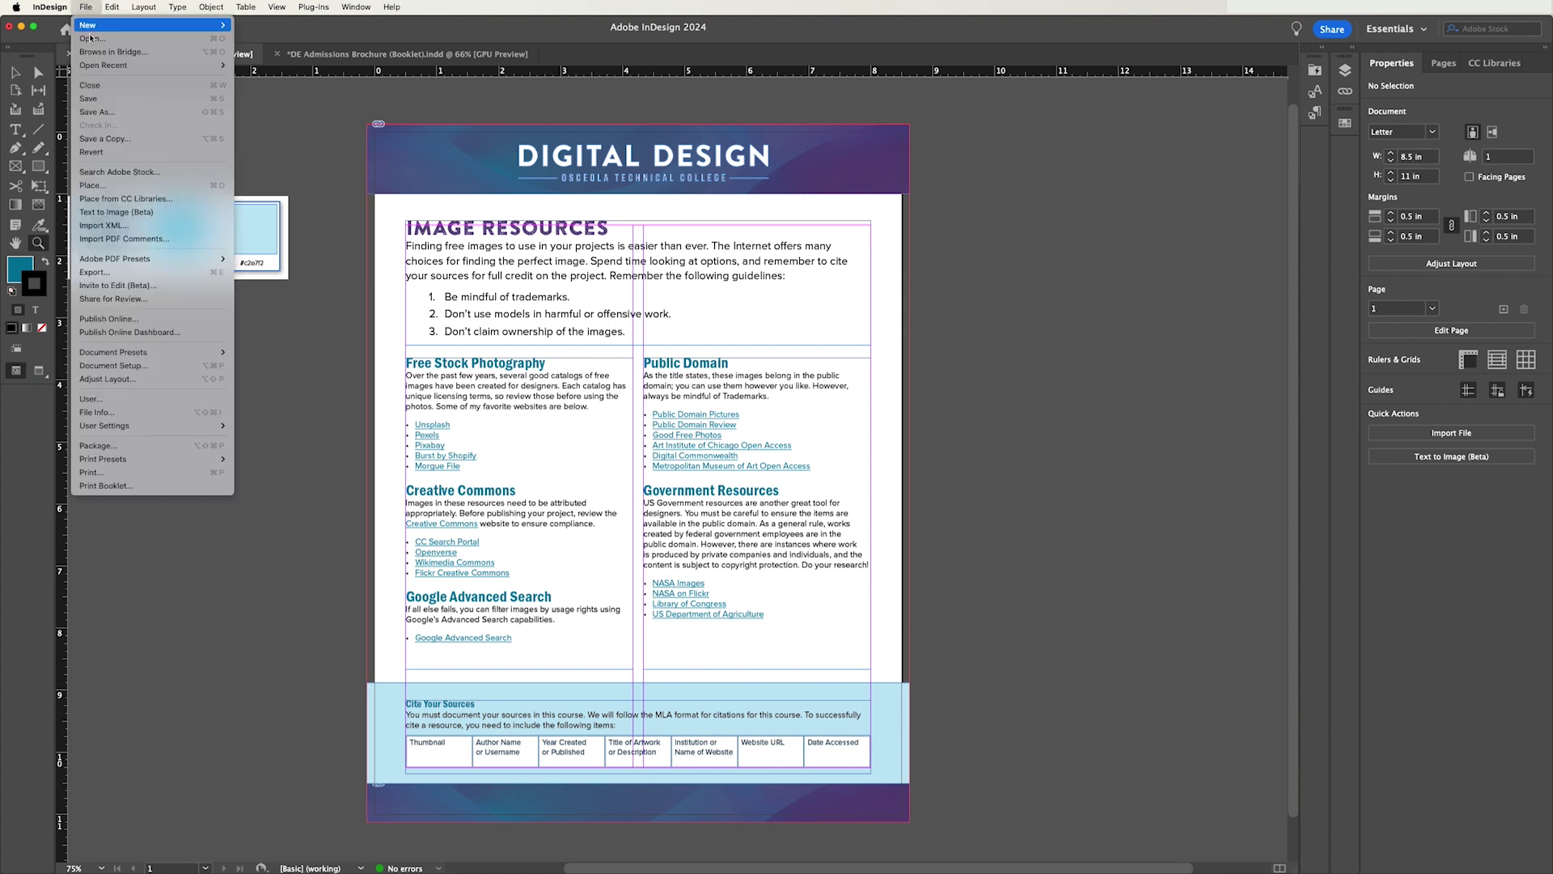
{"action": "left_click", "coordinate": [121, 272]}
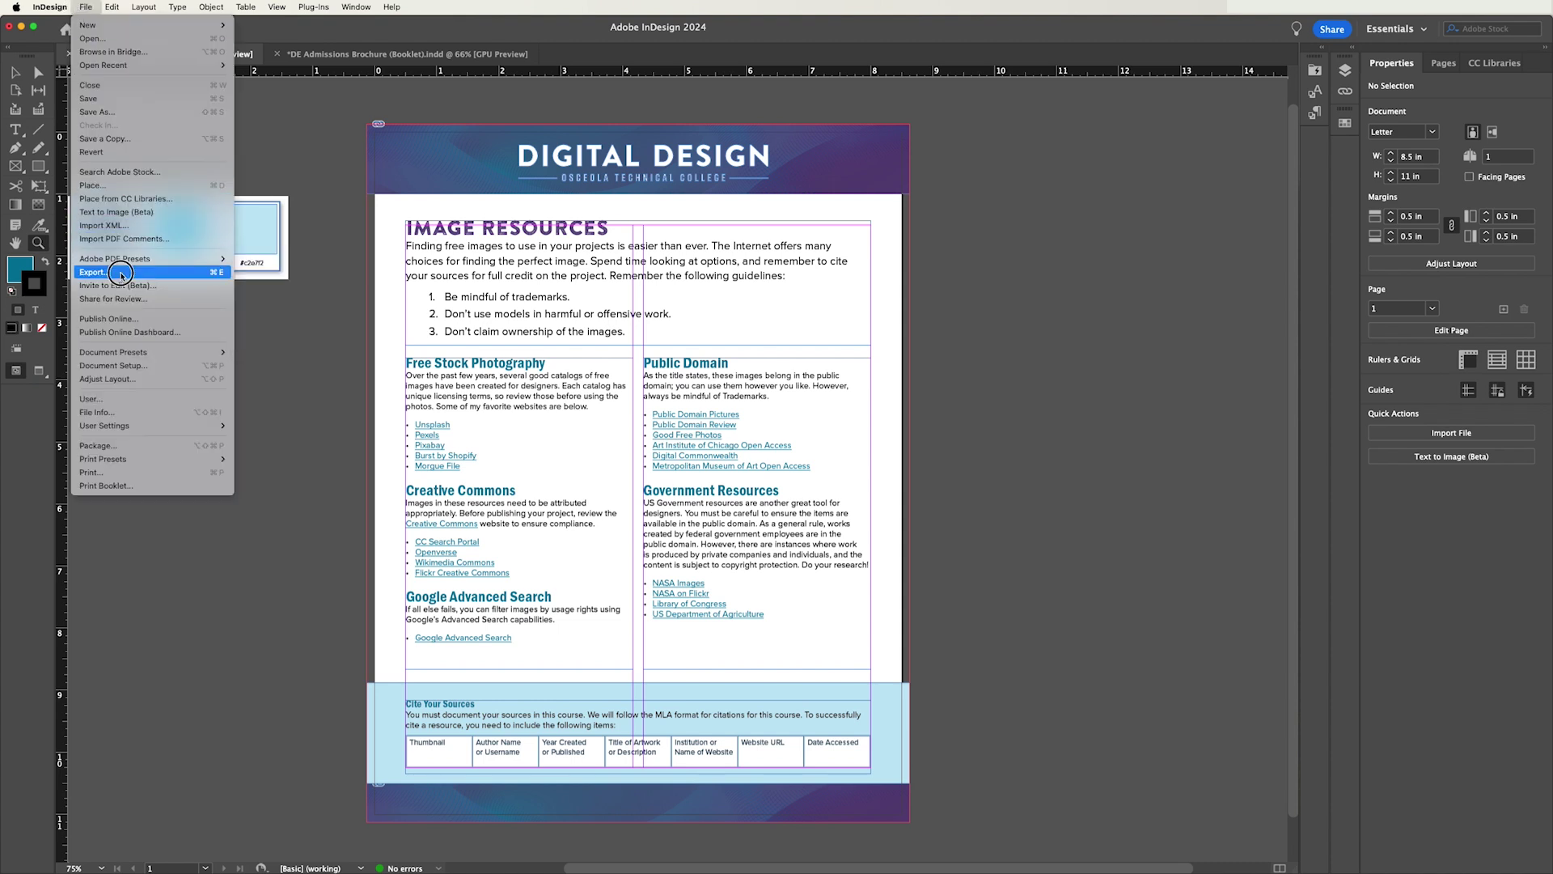
{"action": "left_click", "coordinate": [809, 386]}
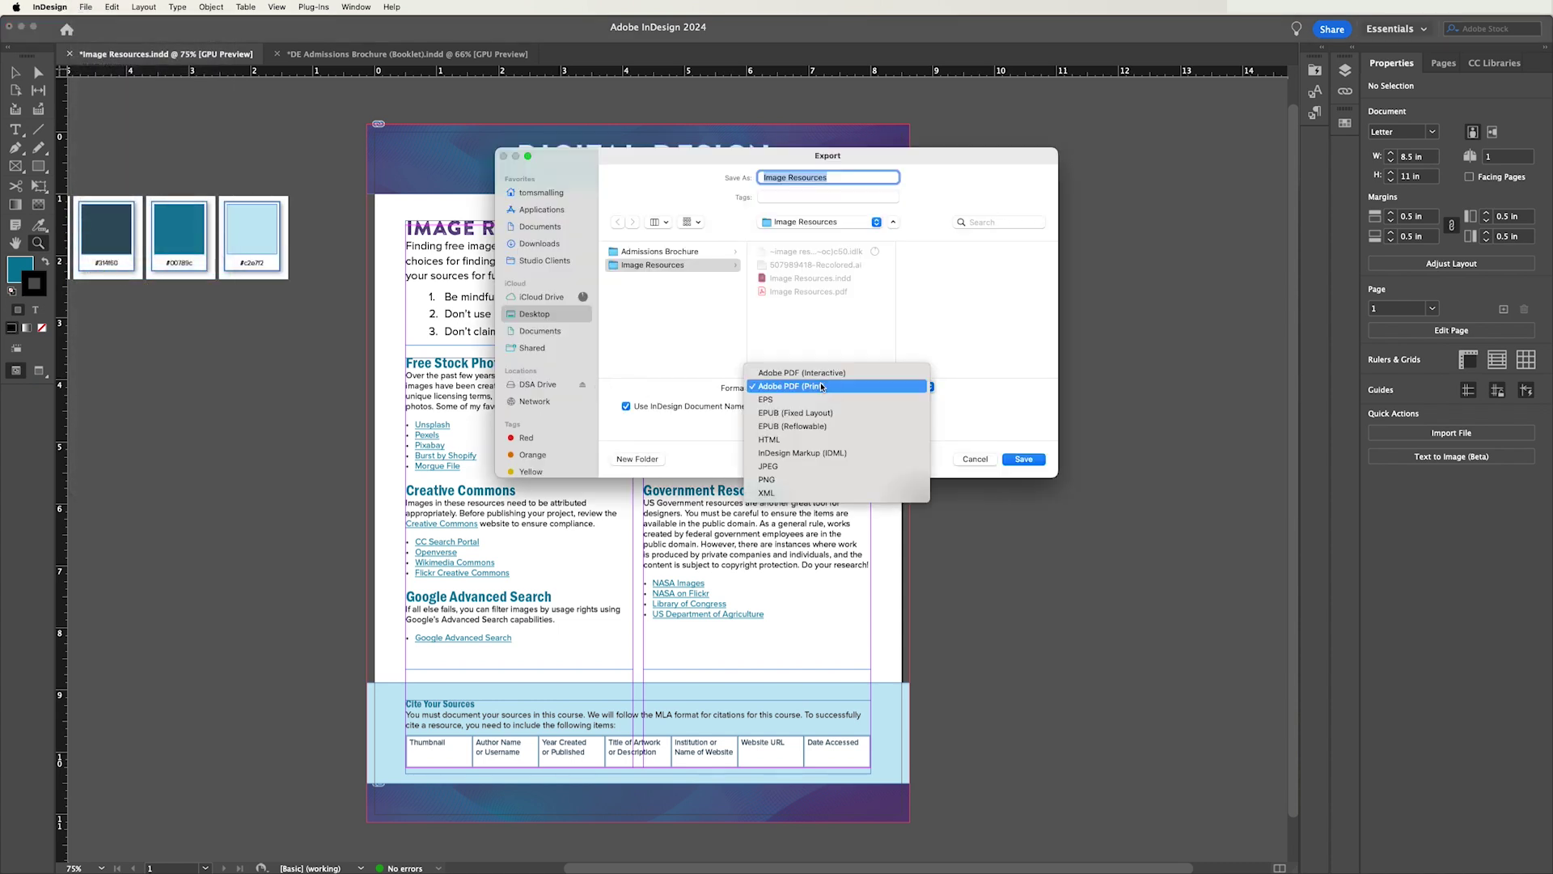
{"action": "left_click", "coordinate": [819, 373]}
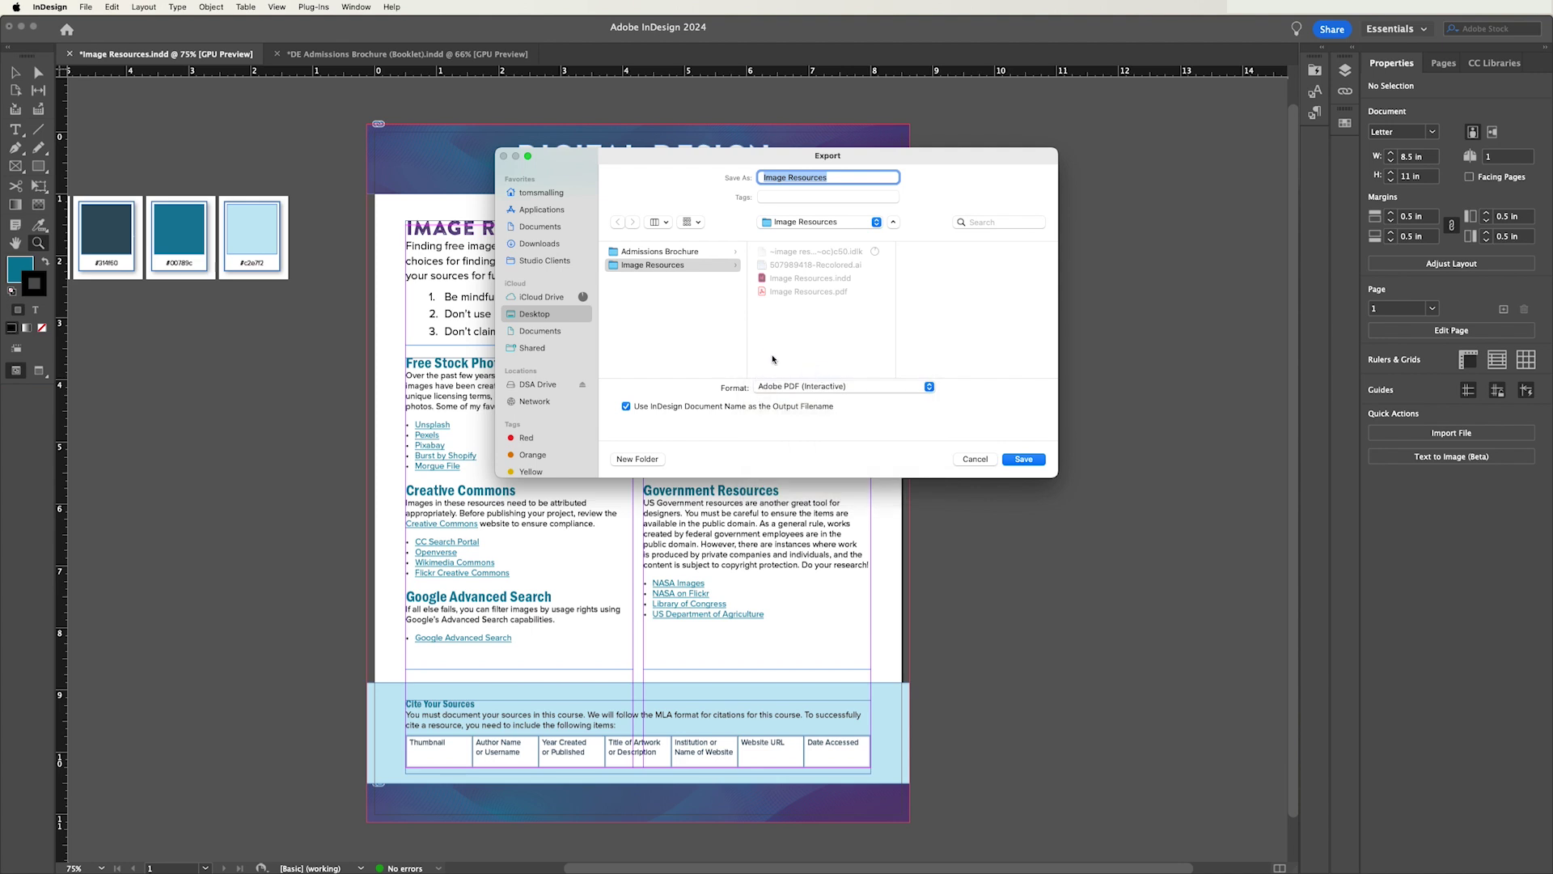
{"action": "left_click", "coordinate": [1020, 460]}
{"action": "left_click", "coordinate": [812, 375]}
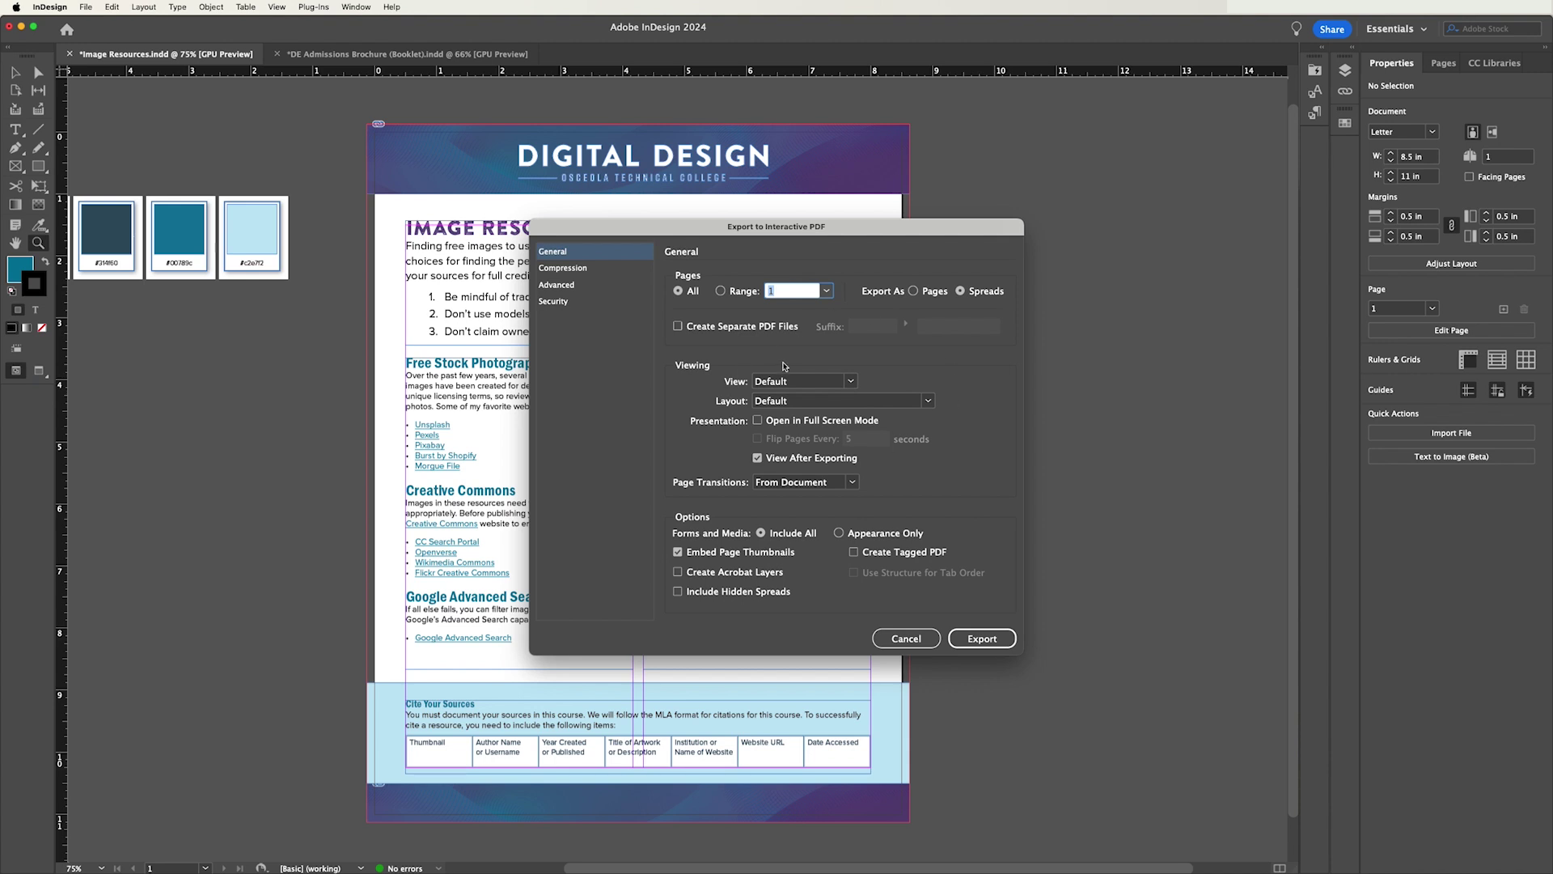
- Review the Compression settings, return to General, and start the interactive export
{"action": "left_click", "coordinate": [599, 270]}
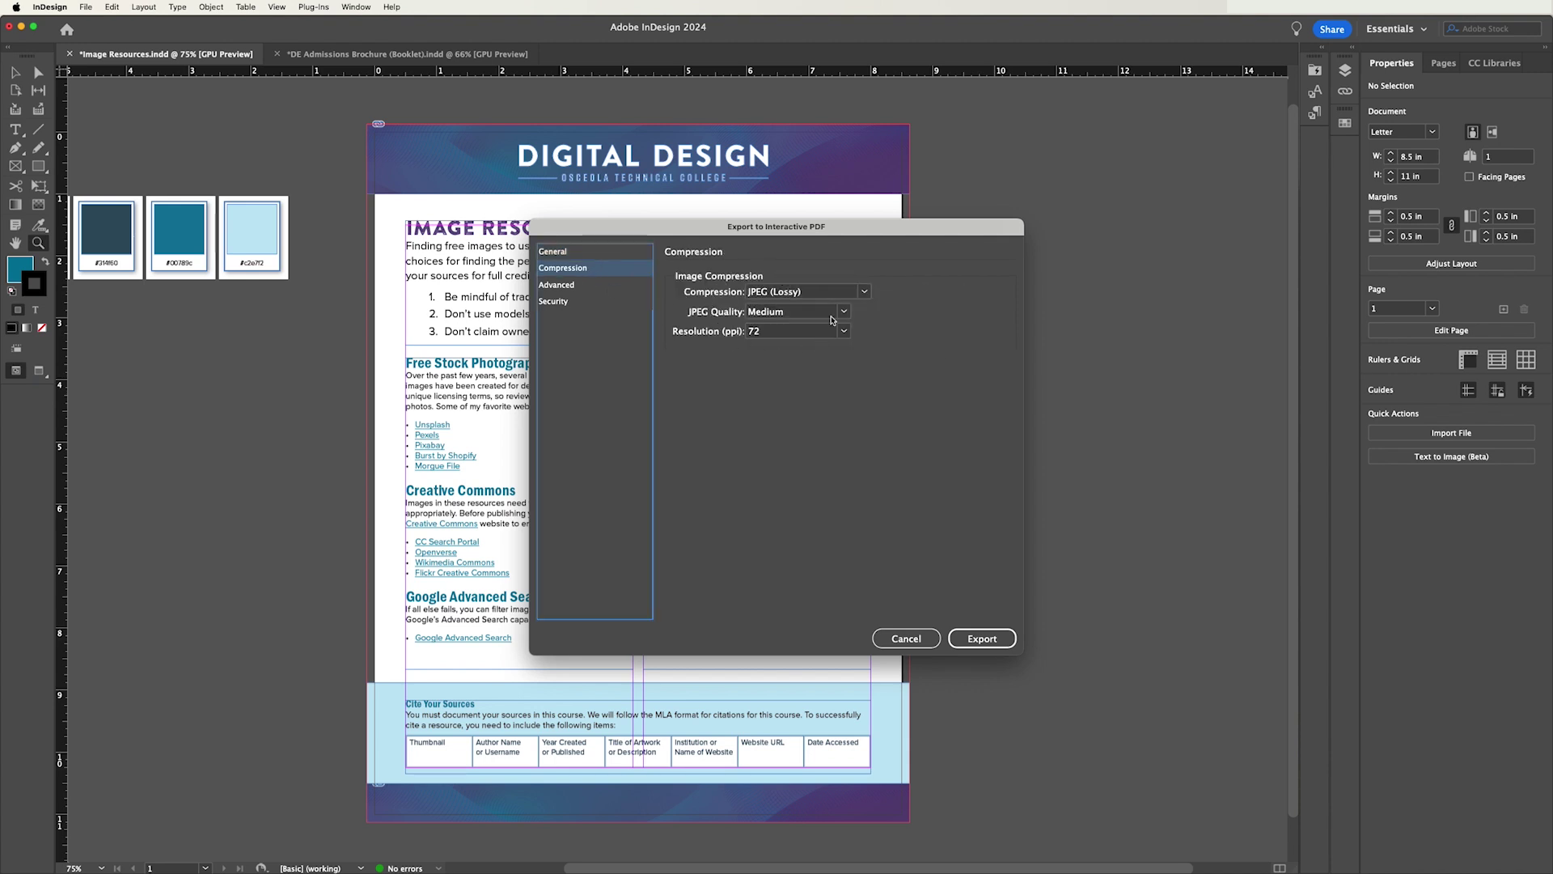
{"action": "left_click", "coordinate": [568, 252]}
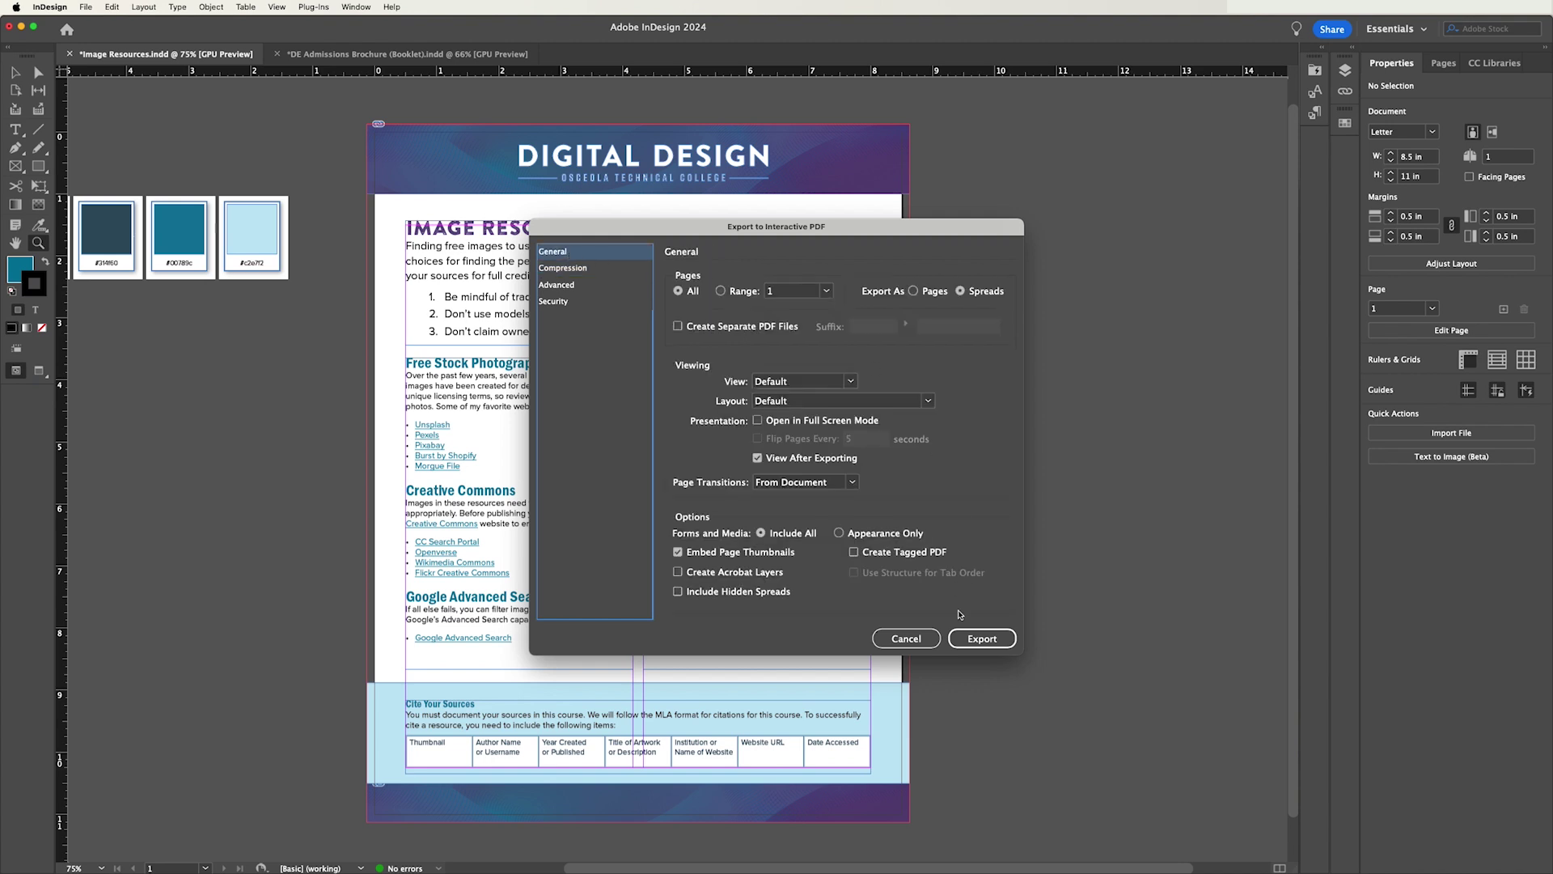
{"action": "left_click", "coordinate": [971, 636]}
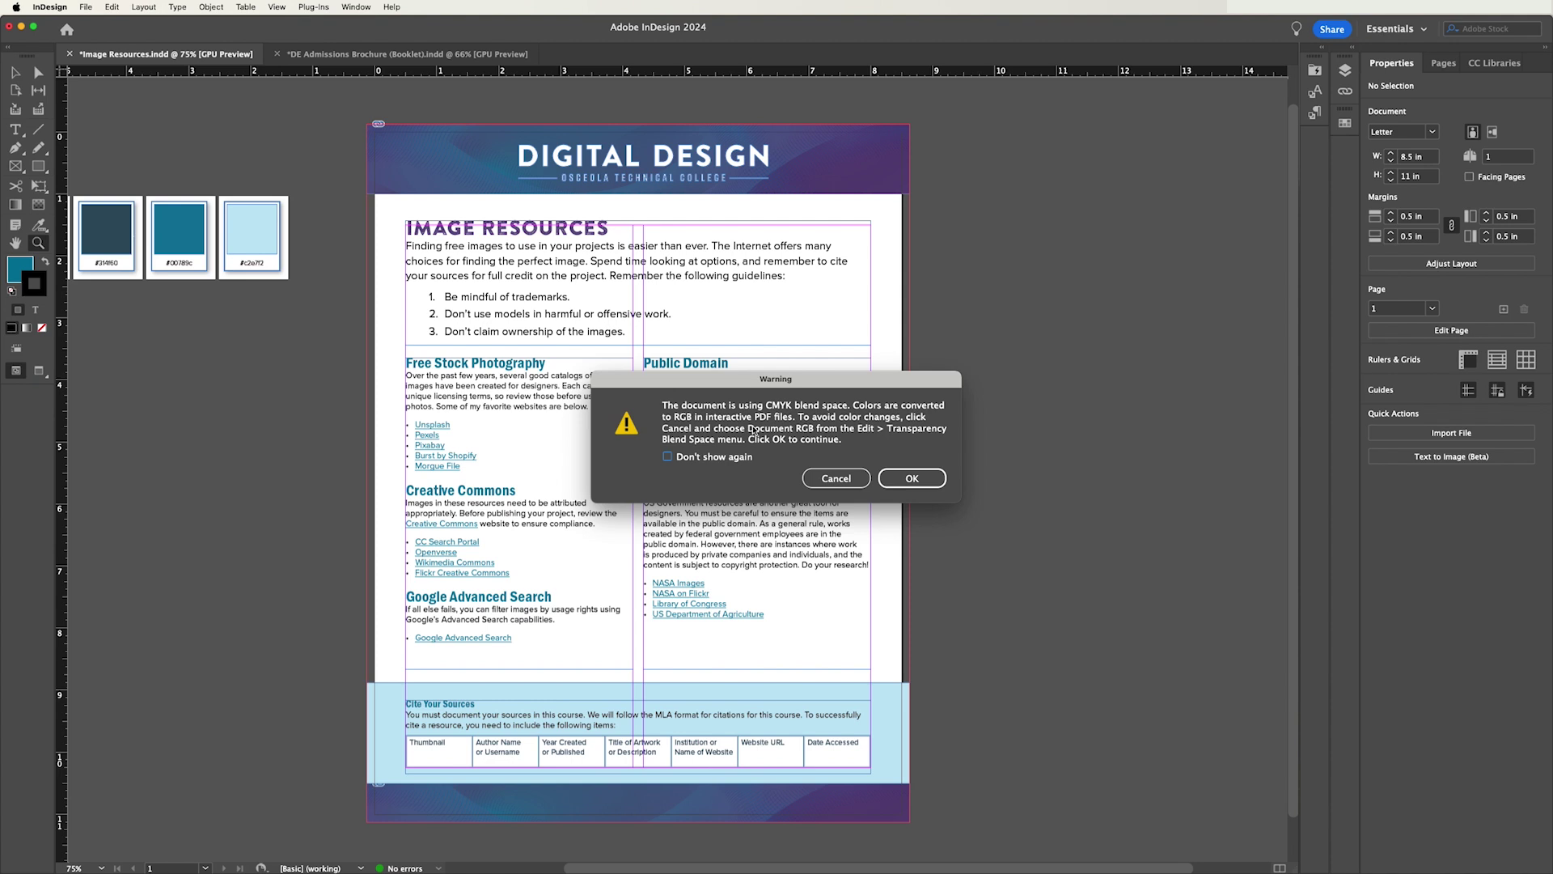
- Accept the CMYK-to-RGB blend space warning and scroll through the interactive PDF in Acrobat
{"action": "left_click", "coordinate": [890, 483]}
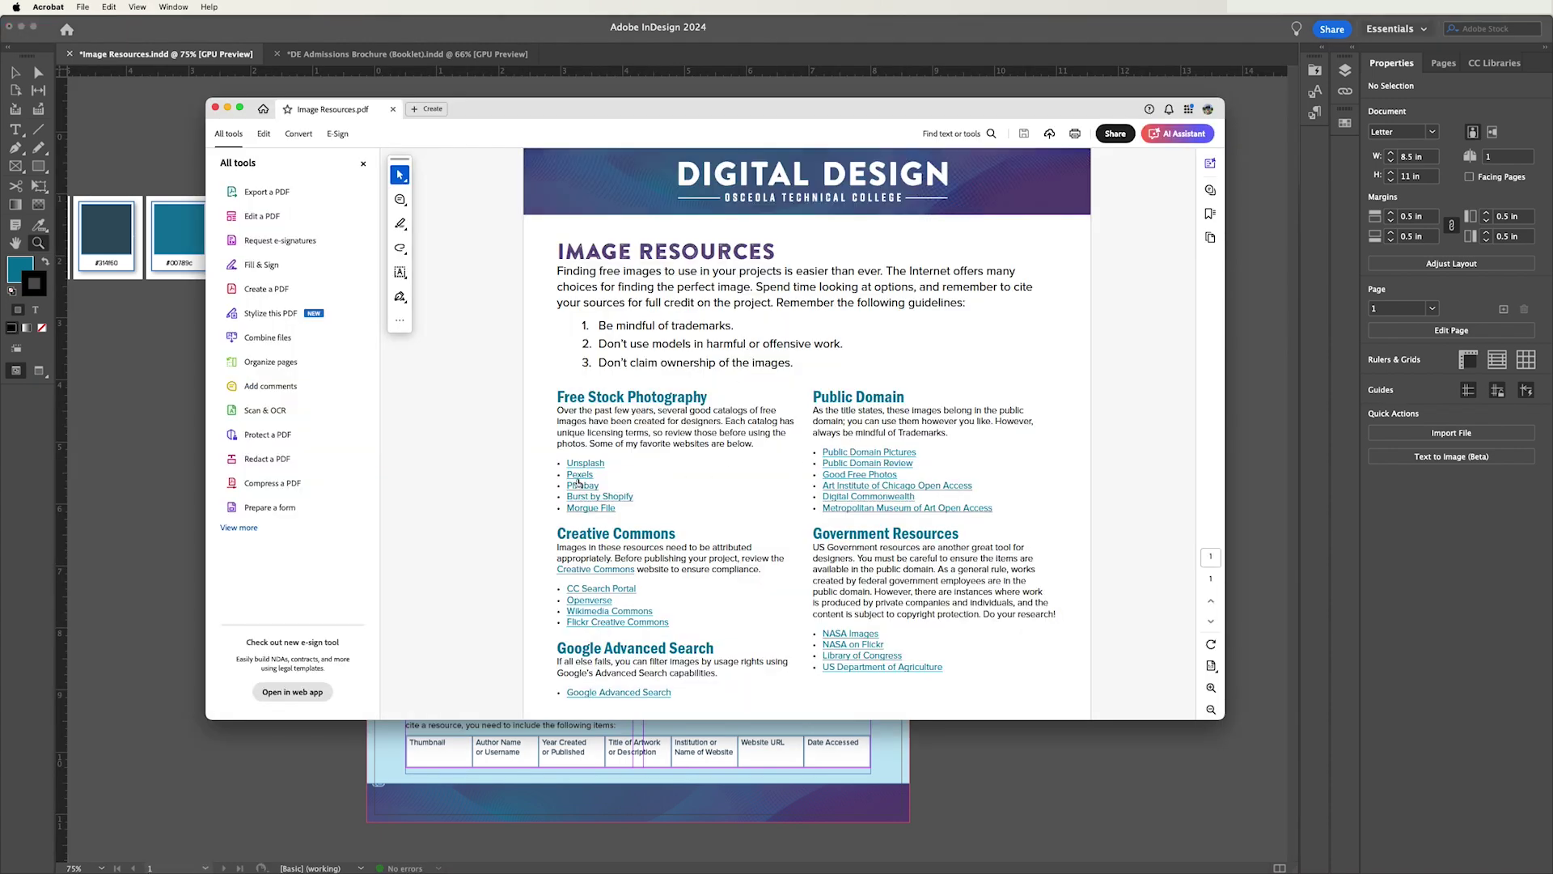
{"action": "scroll", "coordinate": [732, 483], "scroll_direction": "down", "scroll_amount": 3}
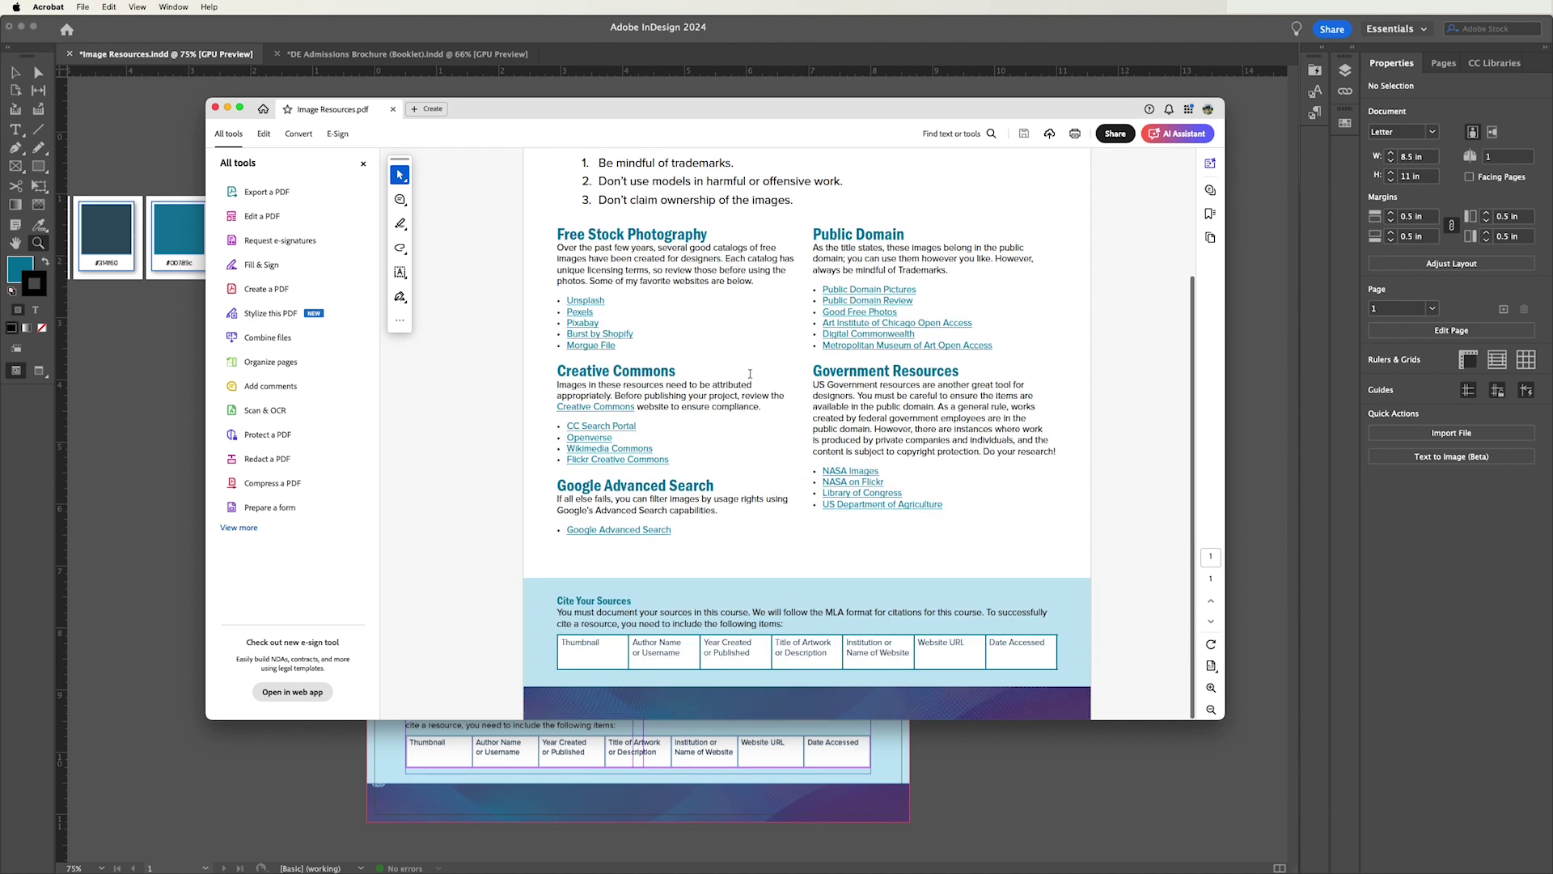
{"action": "scroll", "coordinate": [768, 364], "scroll_direction": "up", "scroll_amount": 3}
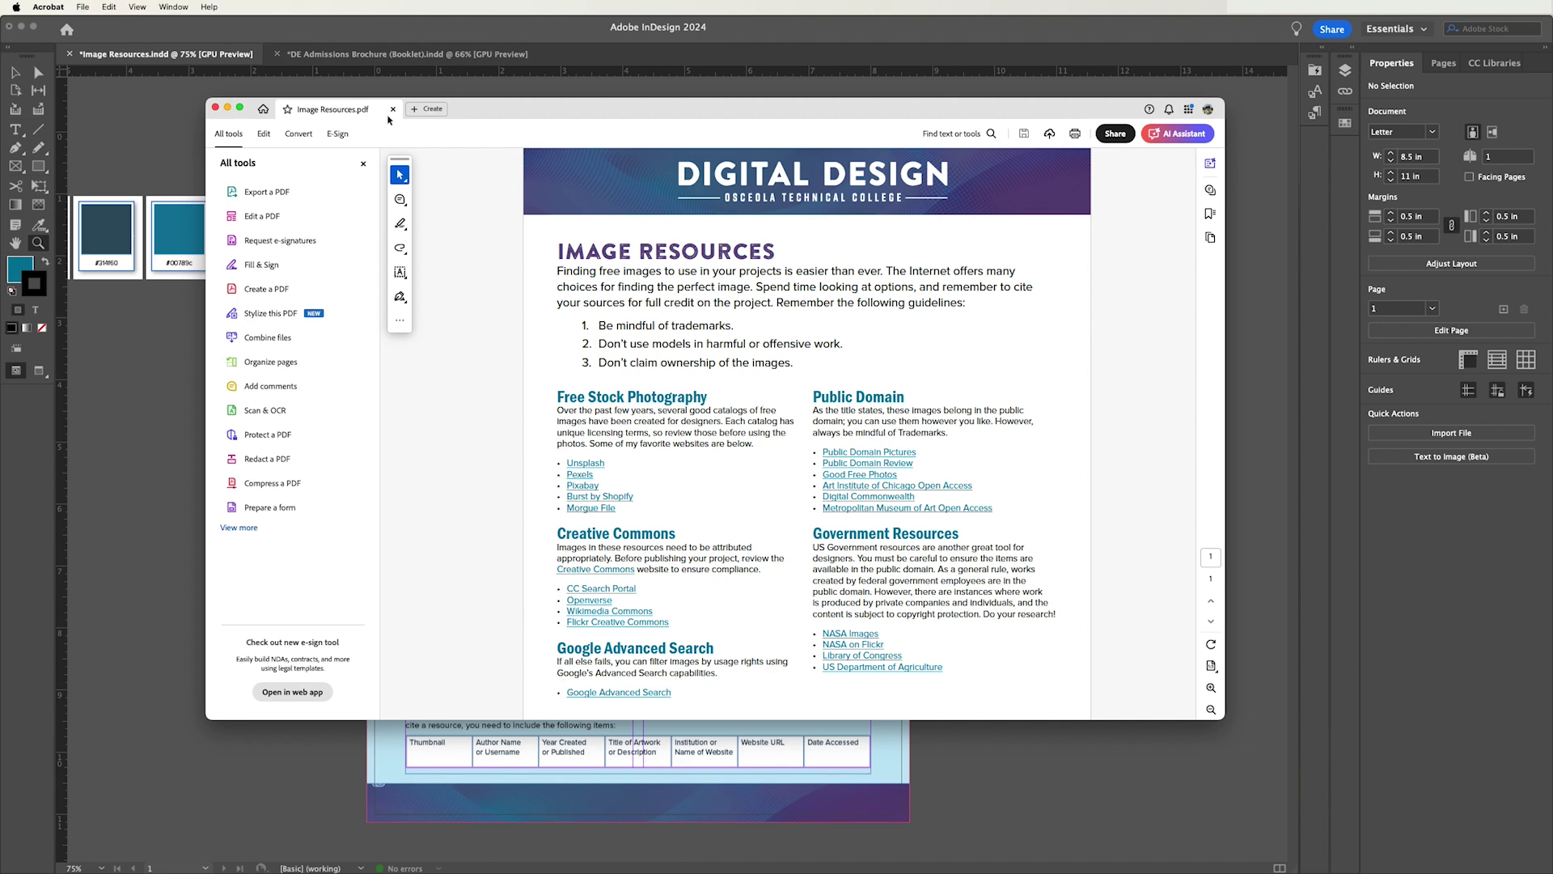
- Close the flyer PDF and switch to the DE Admissions Brochure (Booklet) document
{"action": "left_click", "coordinate": [392, 109]}
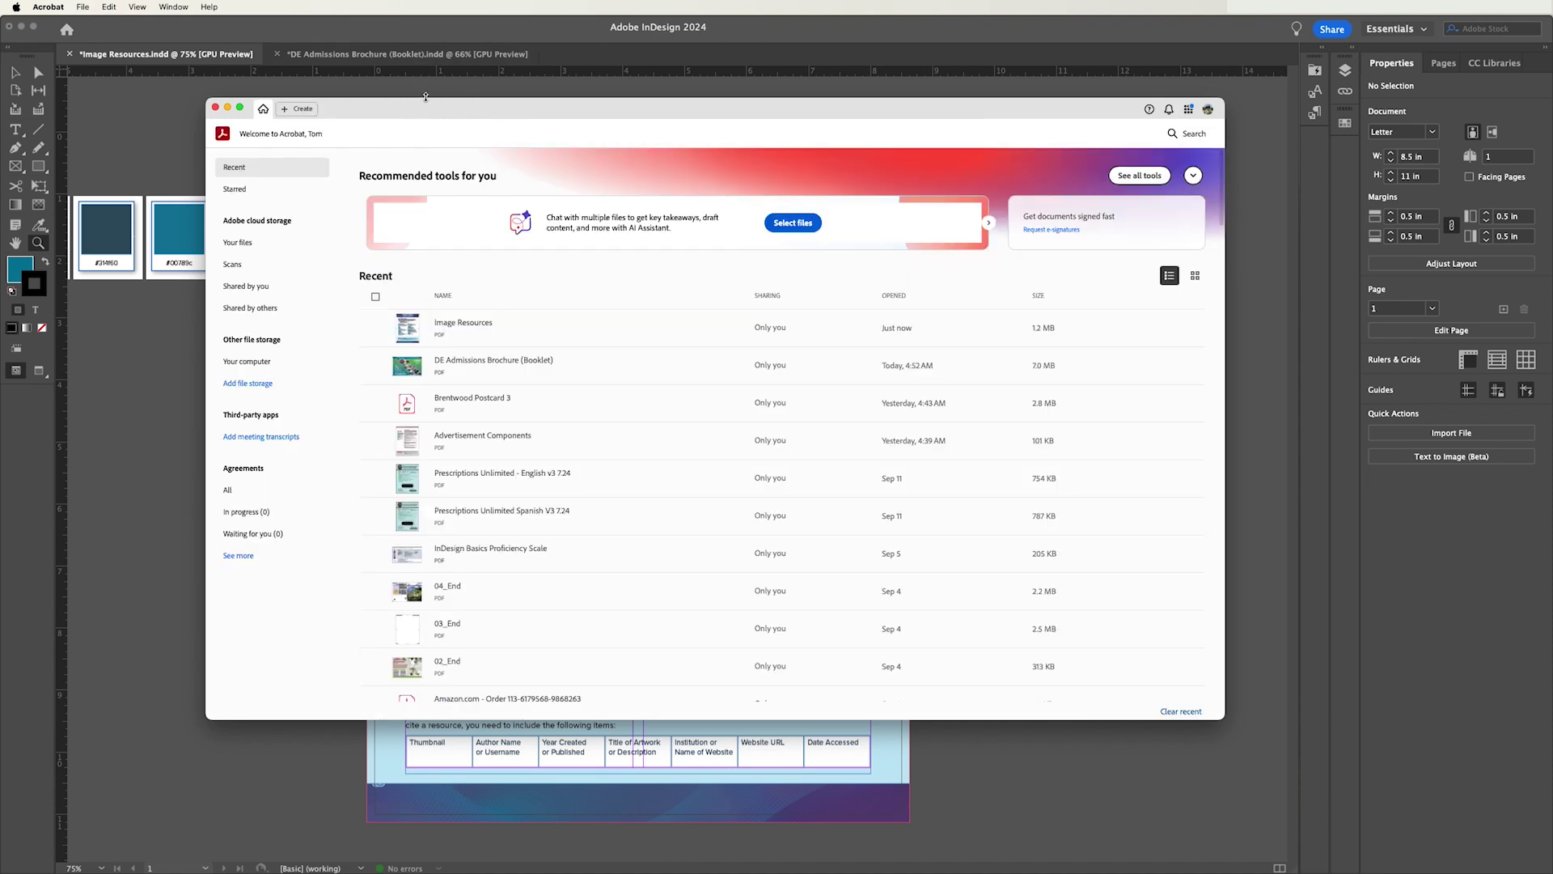
{"action": "left_click", "coordinate": [426, 55]}
{"action": "left_click", "coordinate": [427, 55]}
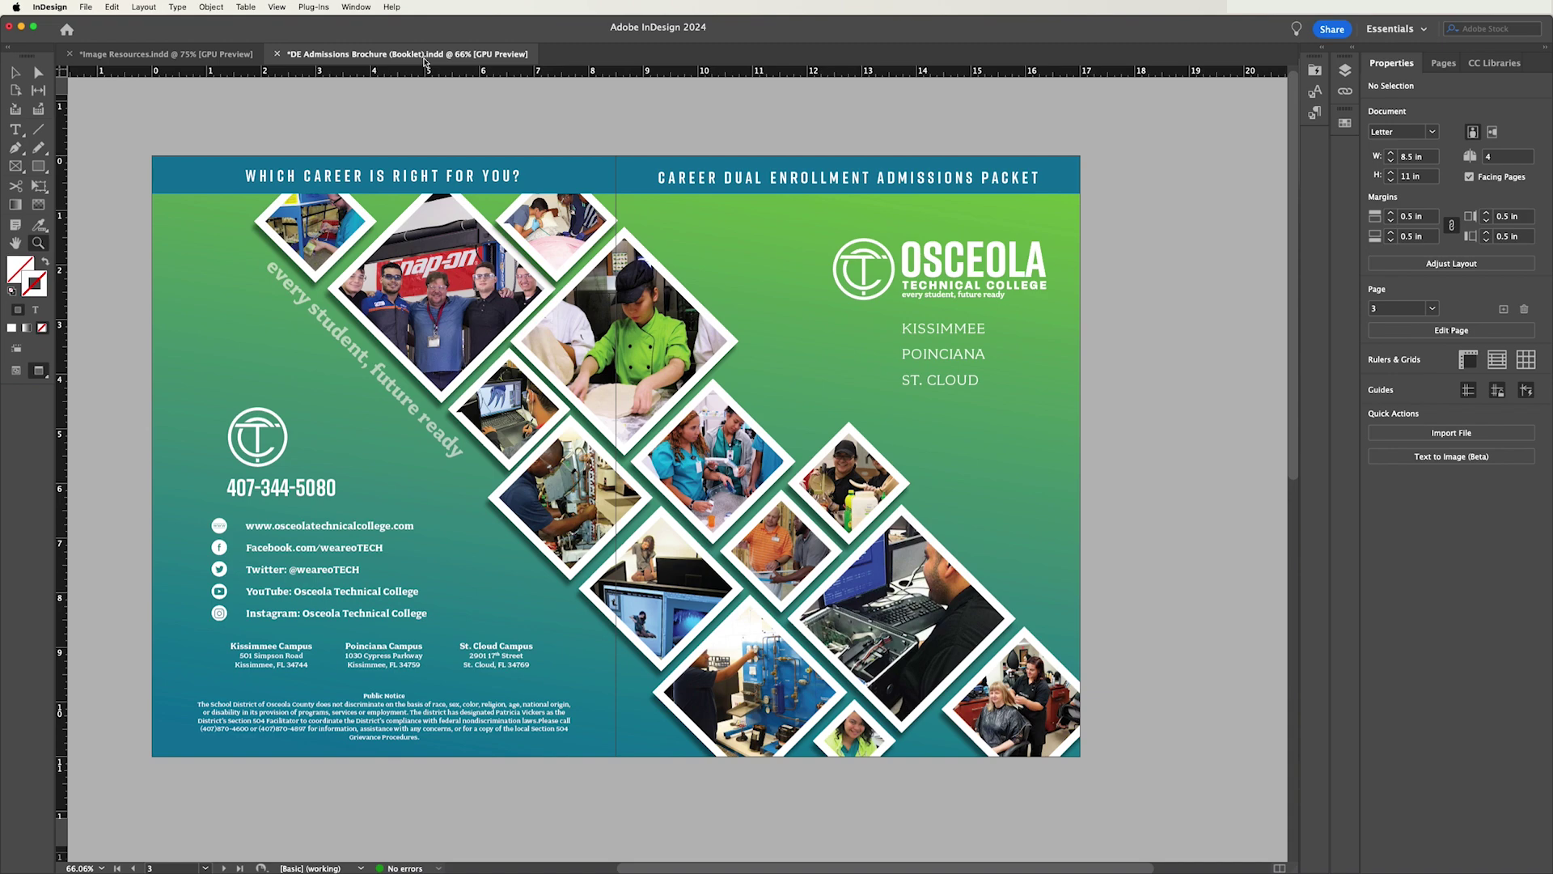
{"action": "scroll", "coordinate": [665, 408], "scroll_direction": "down", "scroll_amount": 10}
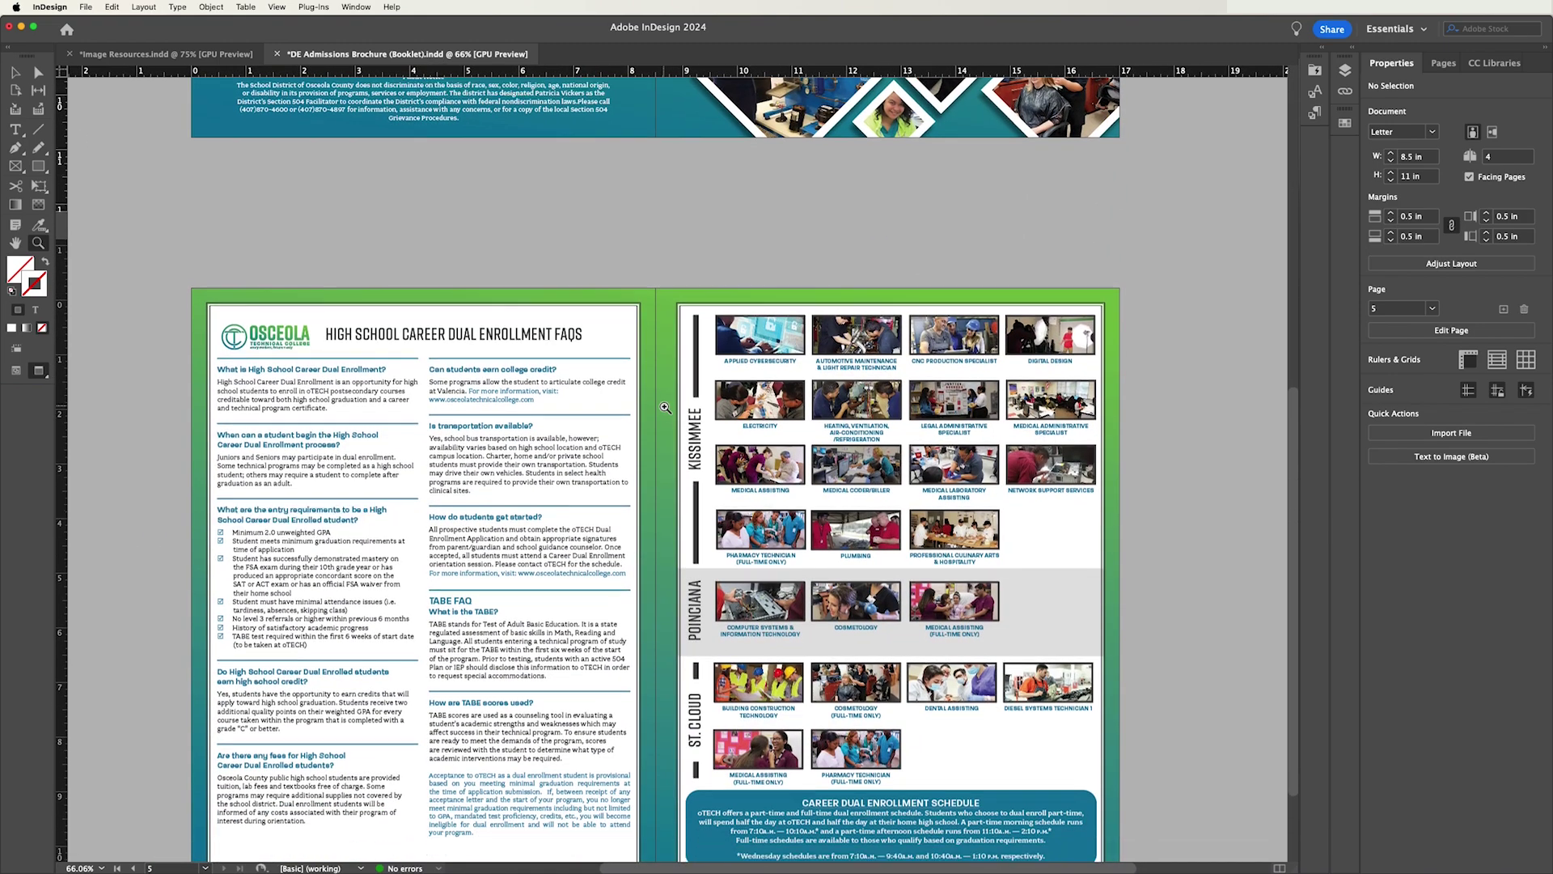
{"action": "scroll", "coordinate": [647, 401], "scroll_direction": "up", "scroll_amount": 10}
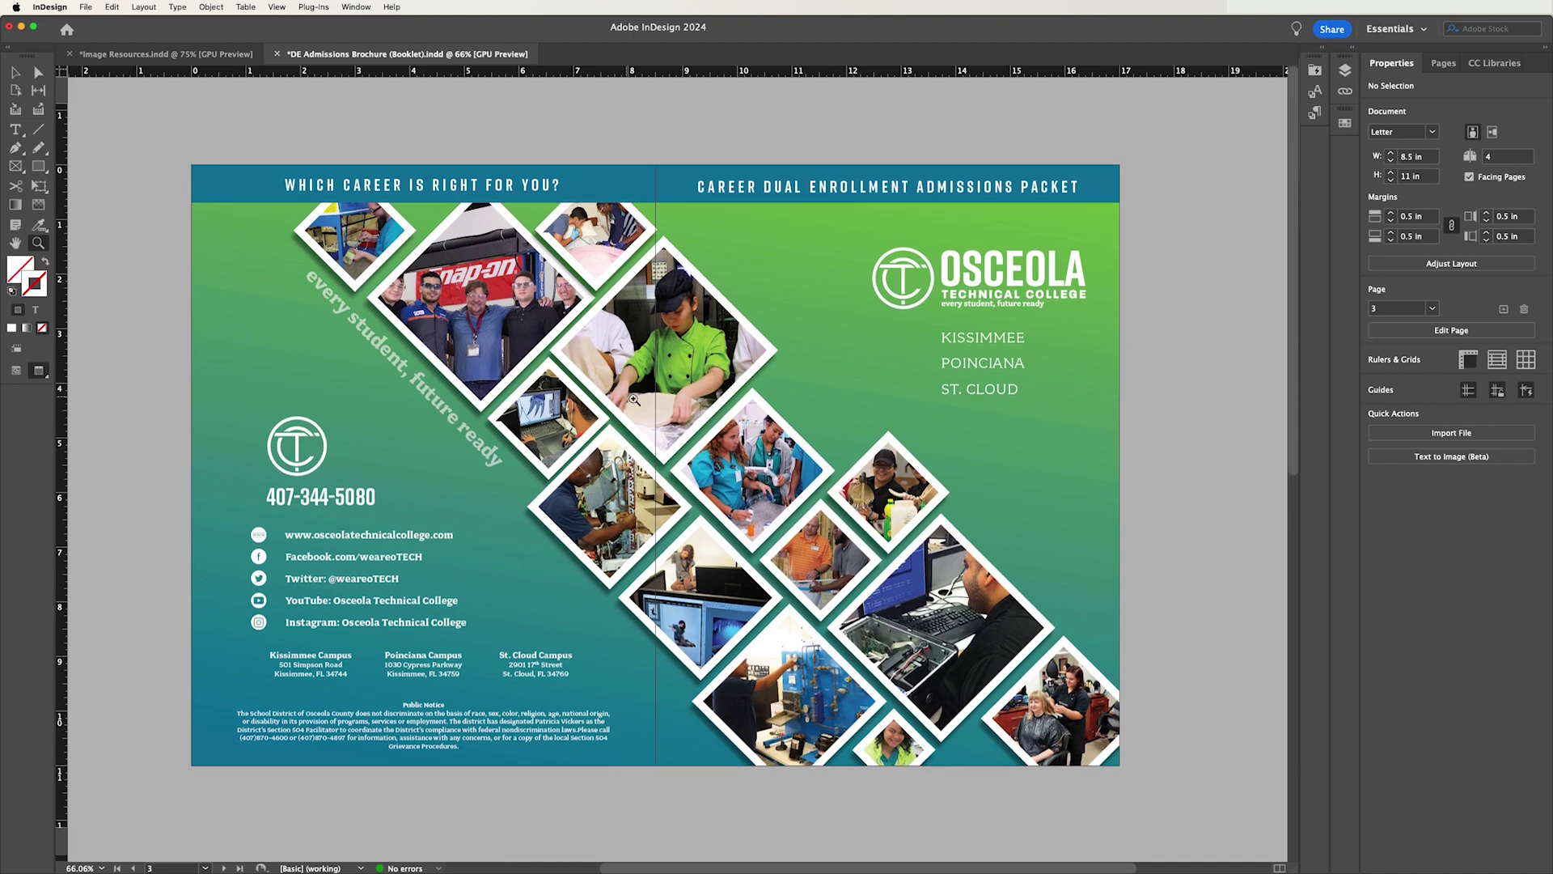
- Show the Pages panel and review the brochure's 4 pages in 2 spreads
{"action": "left_click", "coordinate": [1443, 63]}
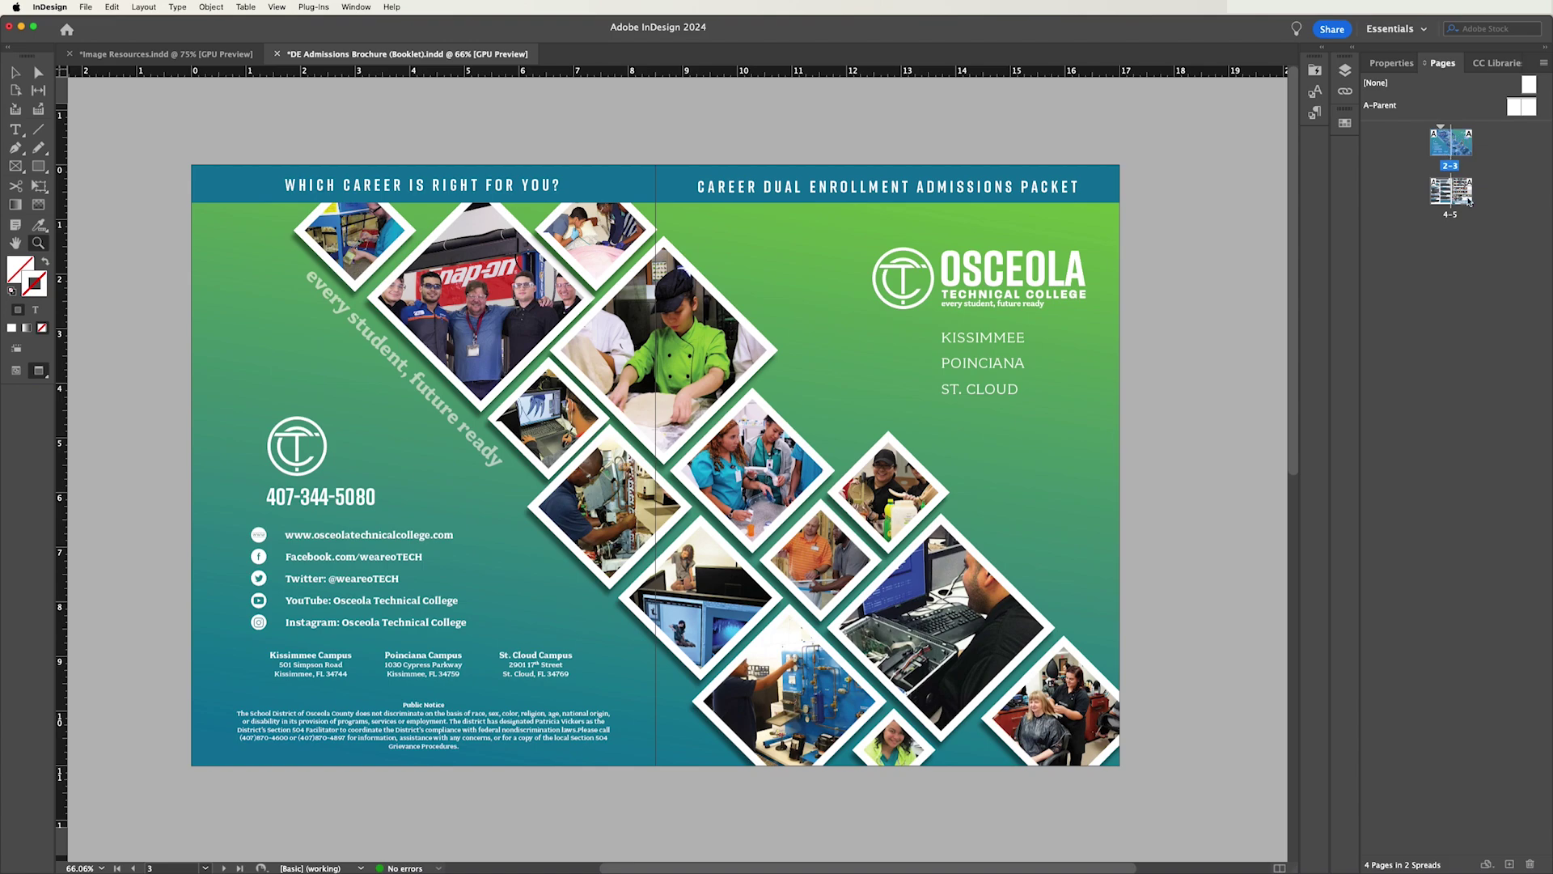
{"action": "scroll", "coordinate": [987, 313], "scroll_direction": "down", "scroll_amount": 10}
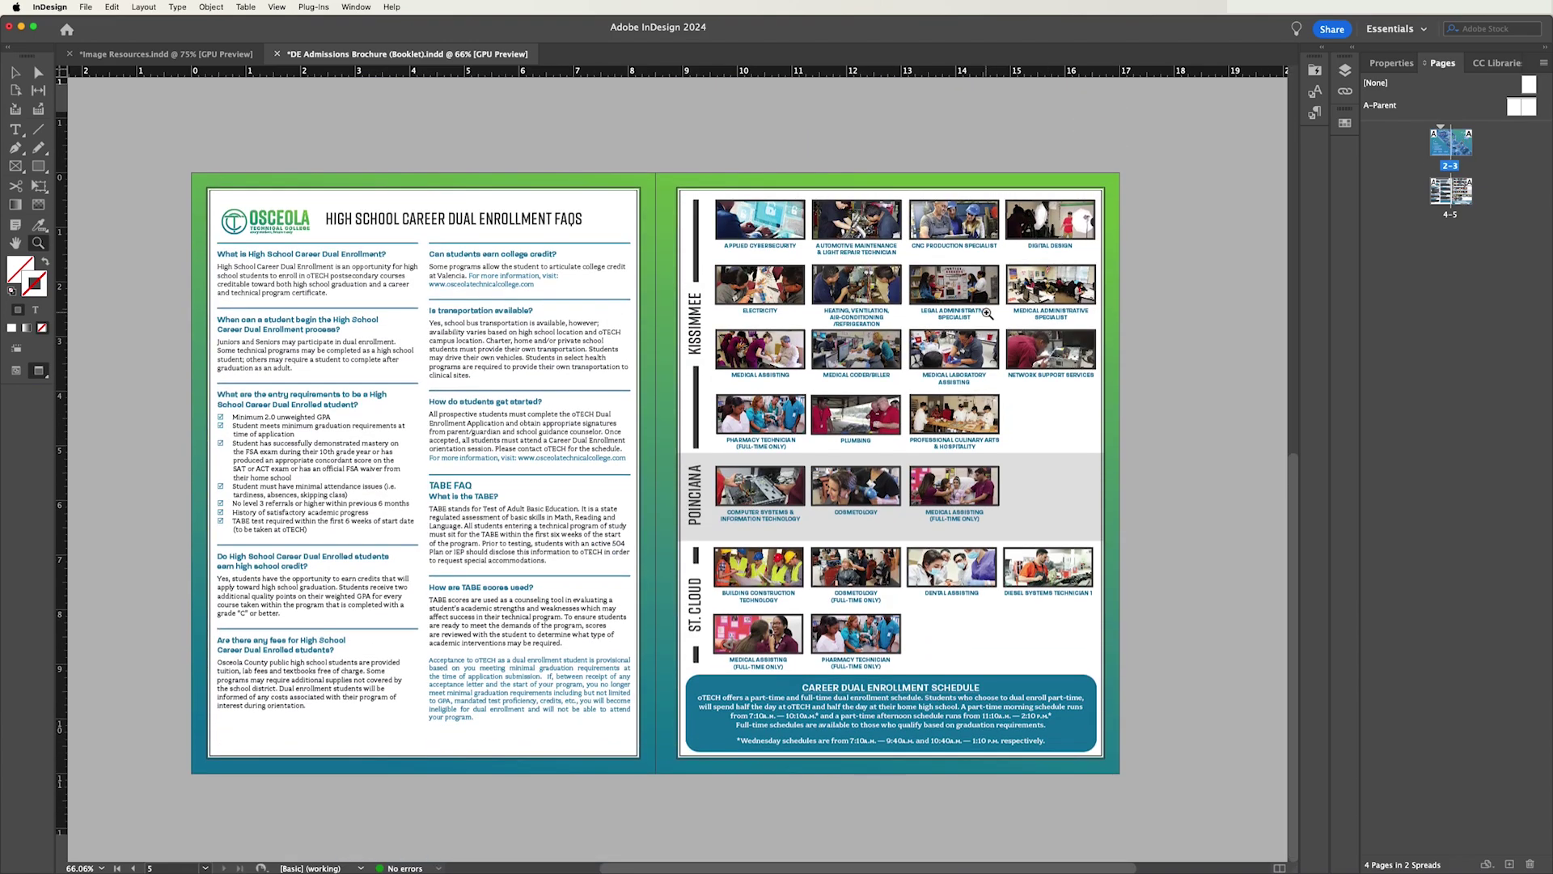
{"action": "scroll", "coordinate": [987, 313], "scroll_direction": "up", "scroll_amount": 10}
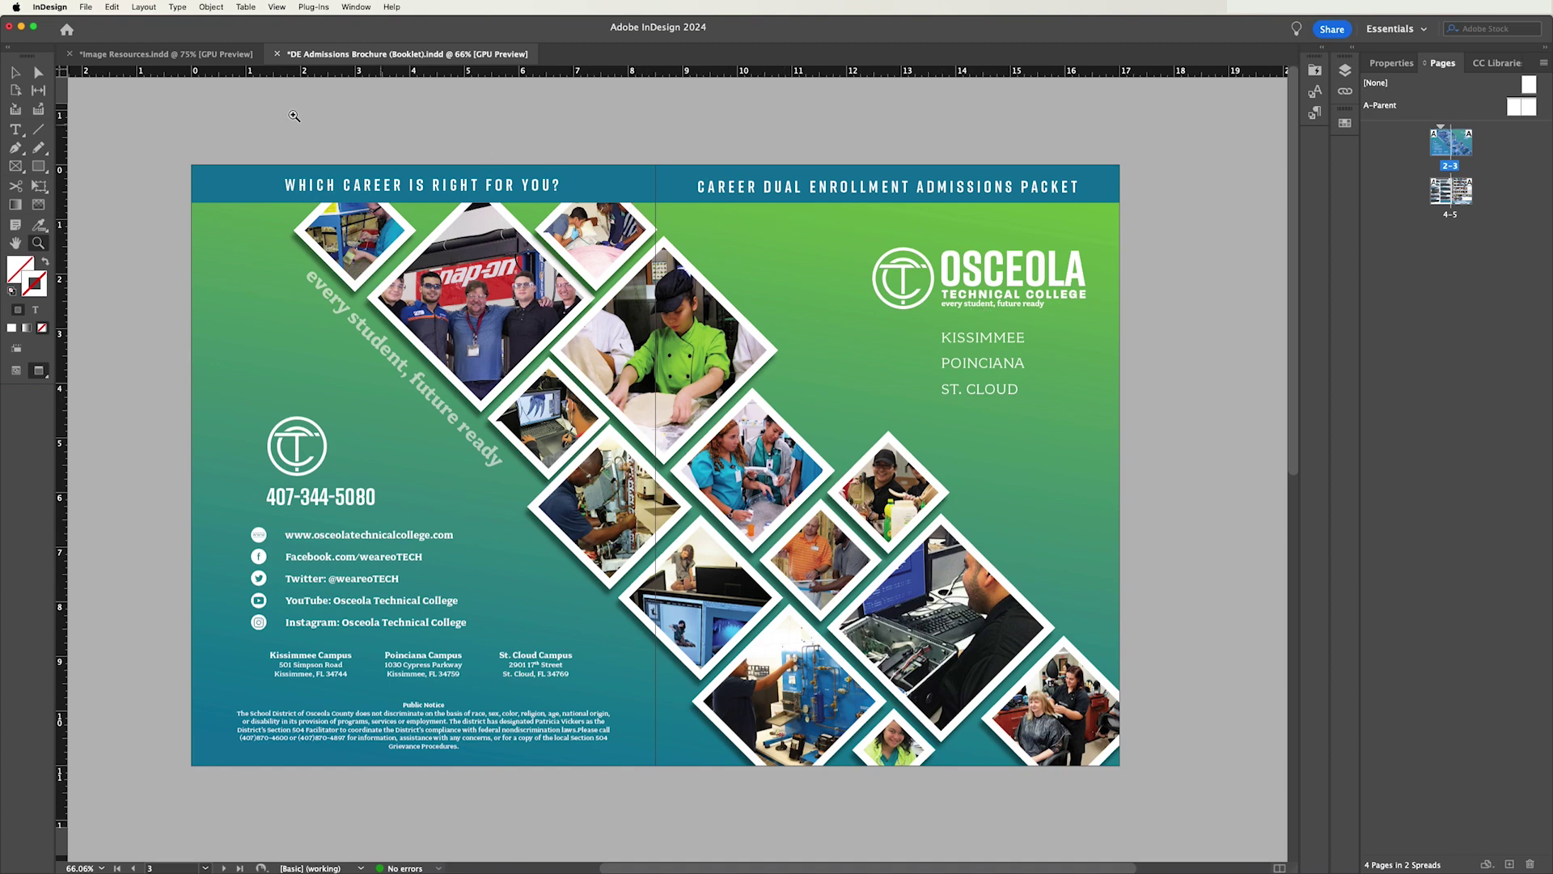
{"action": "scroll", "coordinate": [597, 339], "scroll_direction": "down", "scroll_amount": 10}
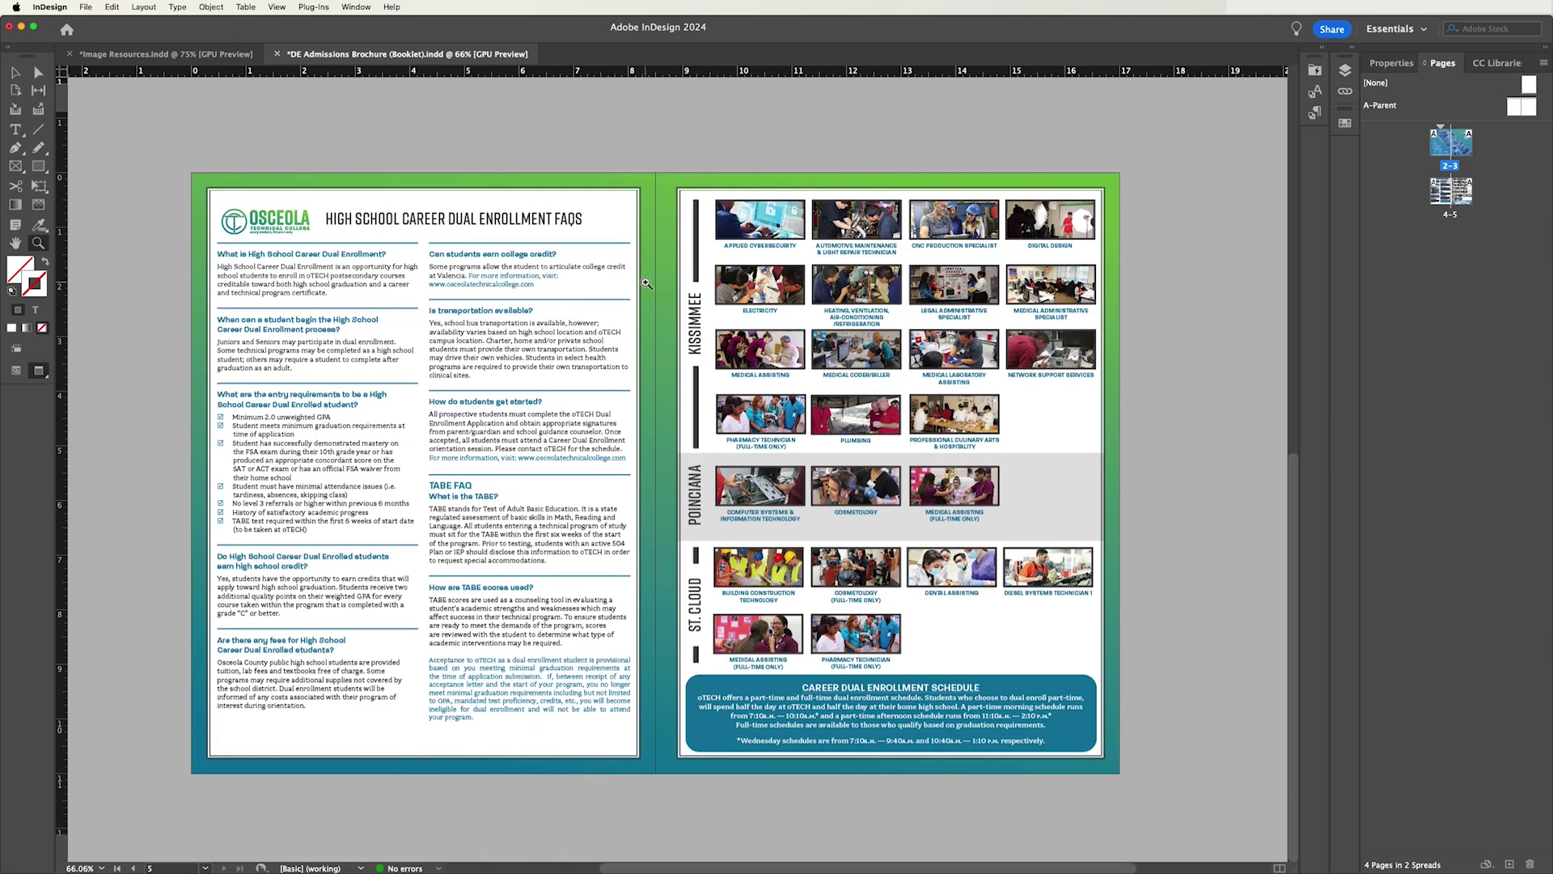
{"action": "scroll", "coordinate": [566, 279], "scroll_direction": "up", "scroll_amount": 10}
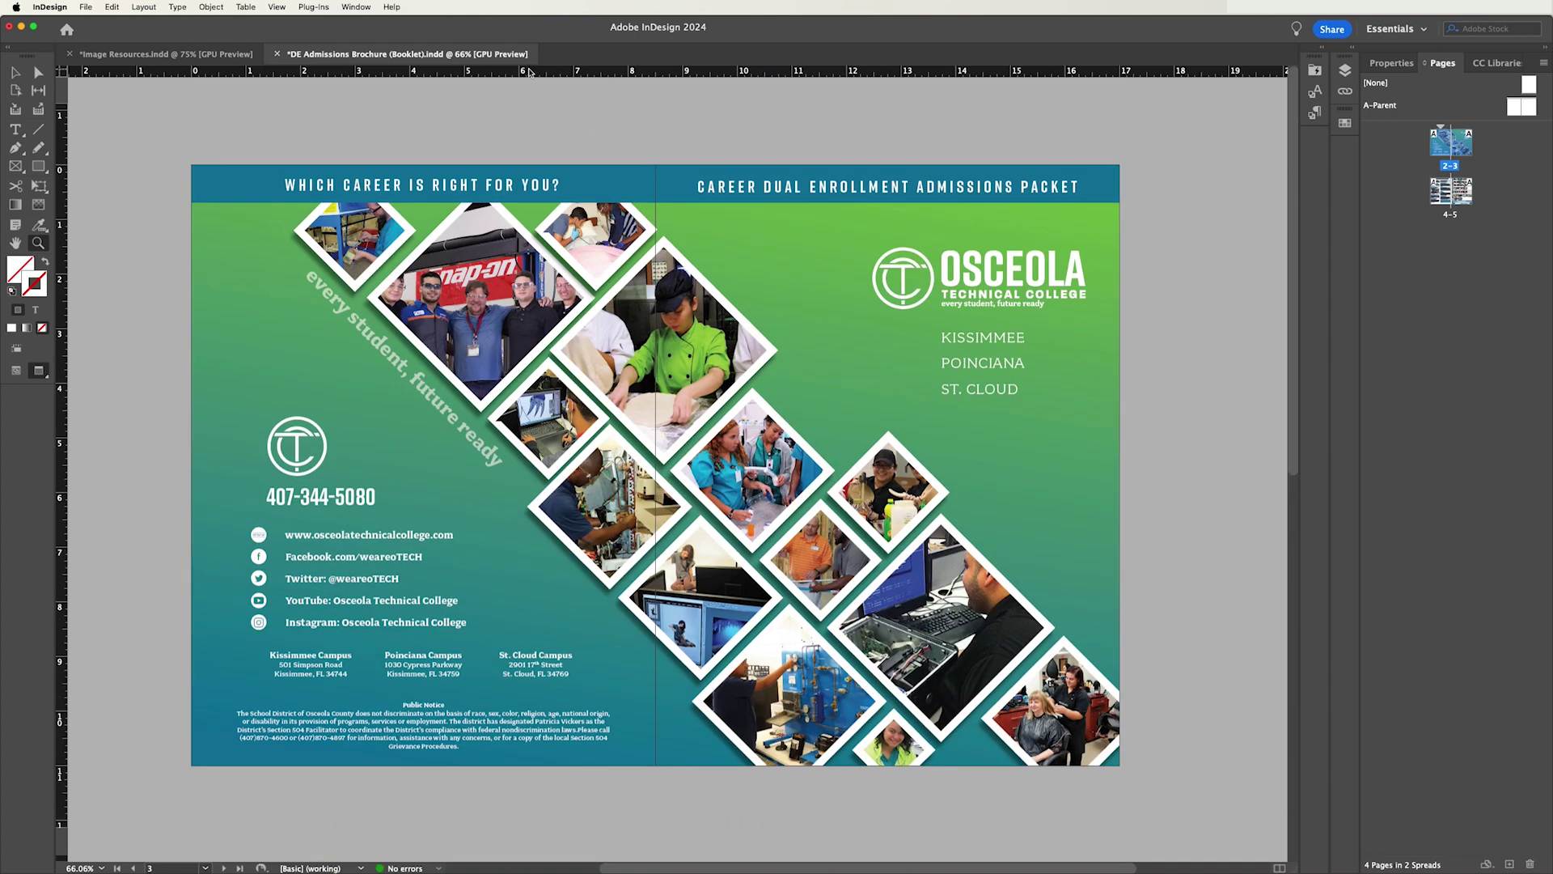
- Export the brochure as Adobe PDF (Print) and choose the [Press Quality] preset
{"action": "left_click", "coordinate": [85, 6]}
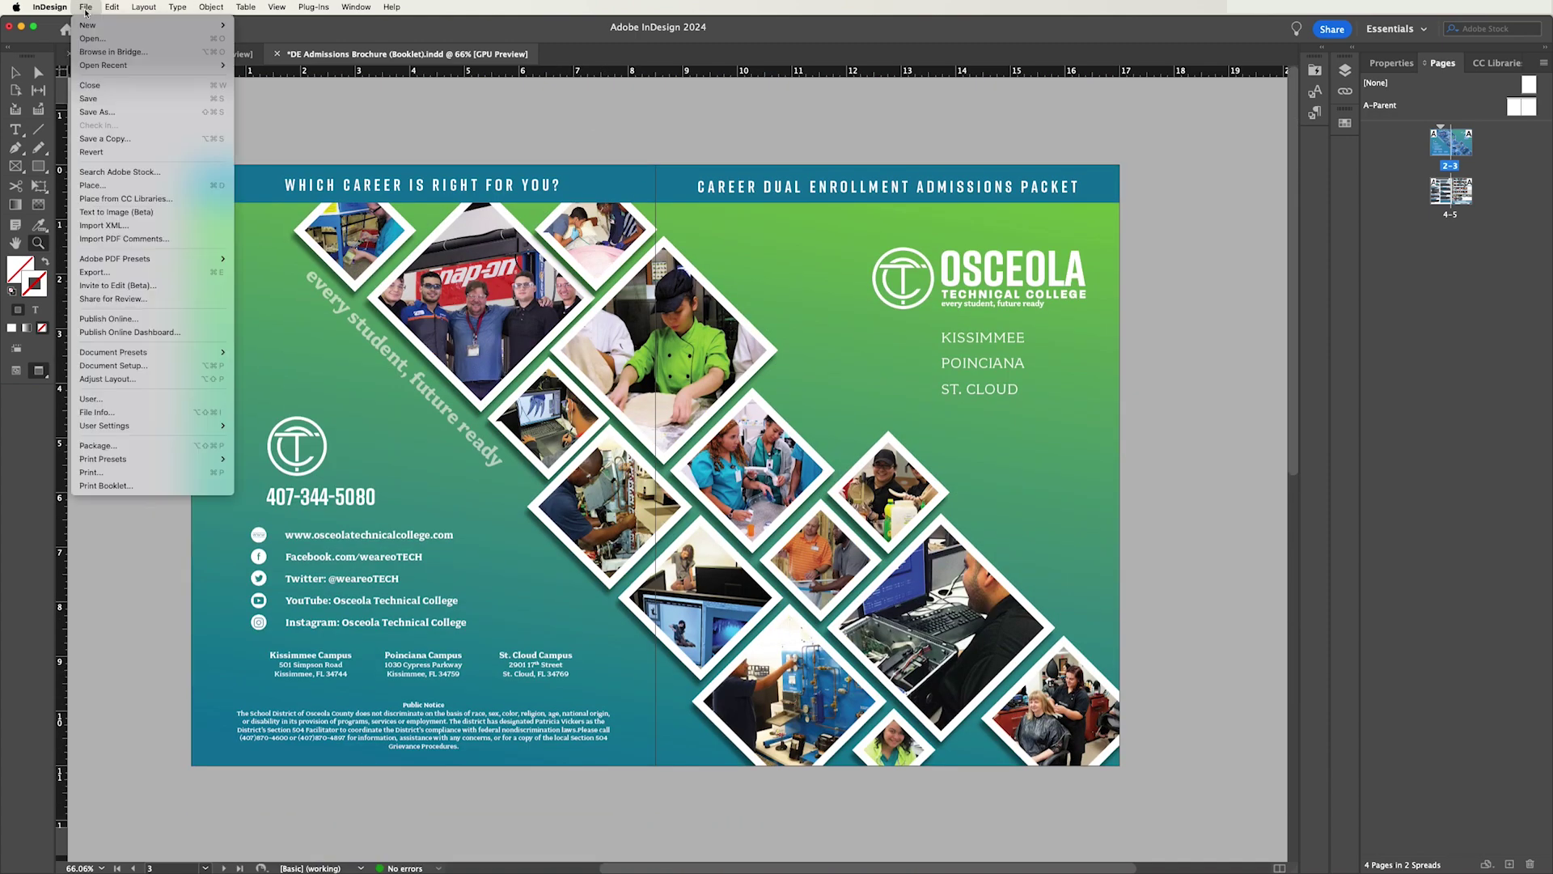
{"action": "left_click", "coordinate": [95, 272]}
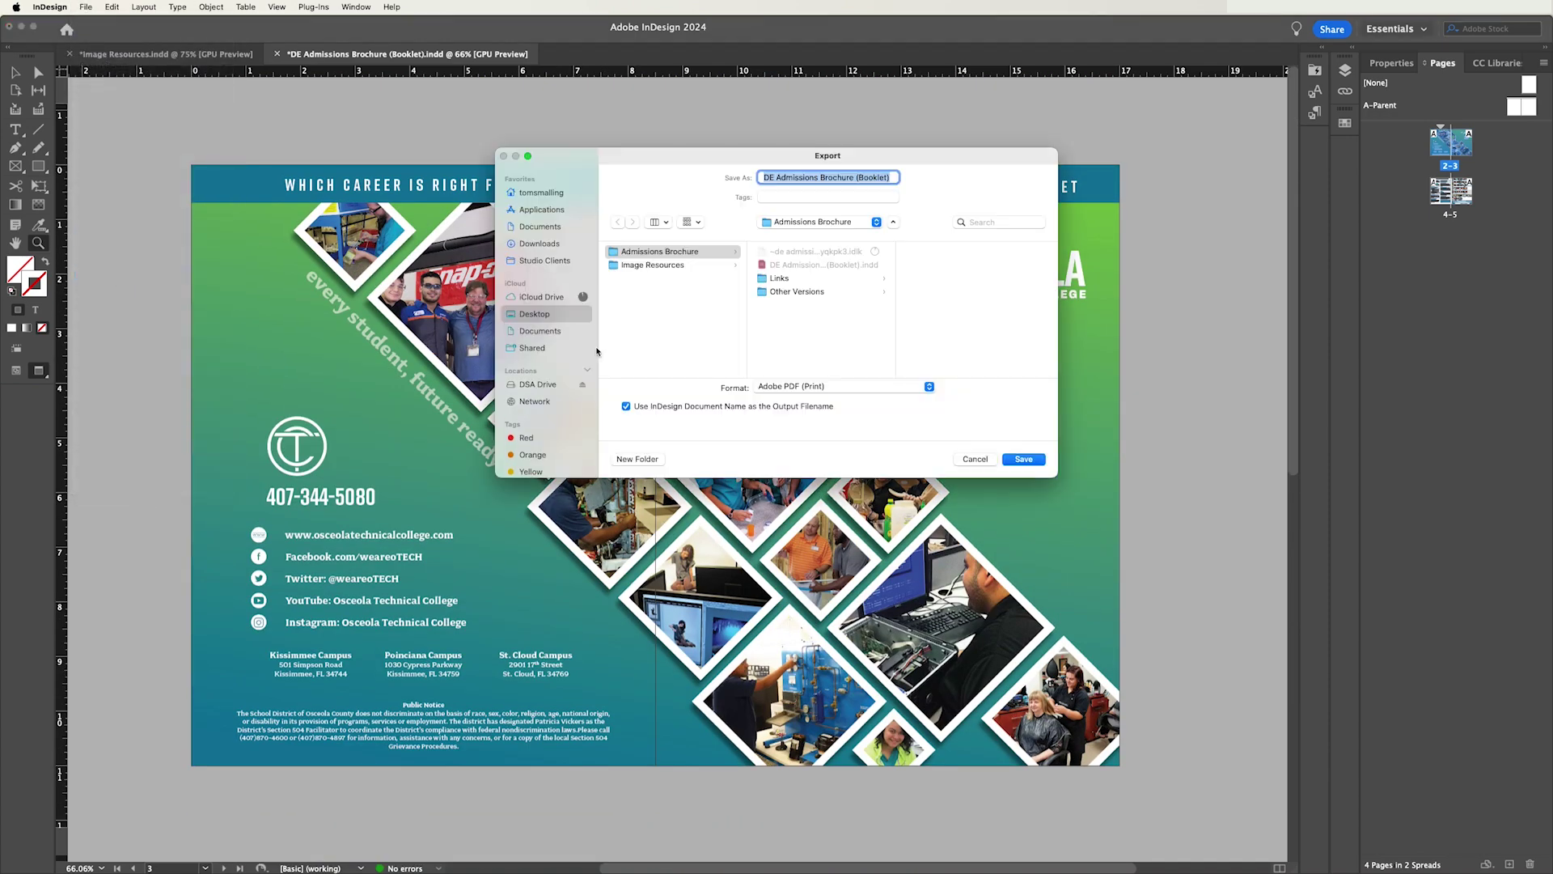
{"action": "left_click", "coordinate": [1012, 458]}
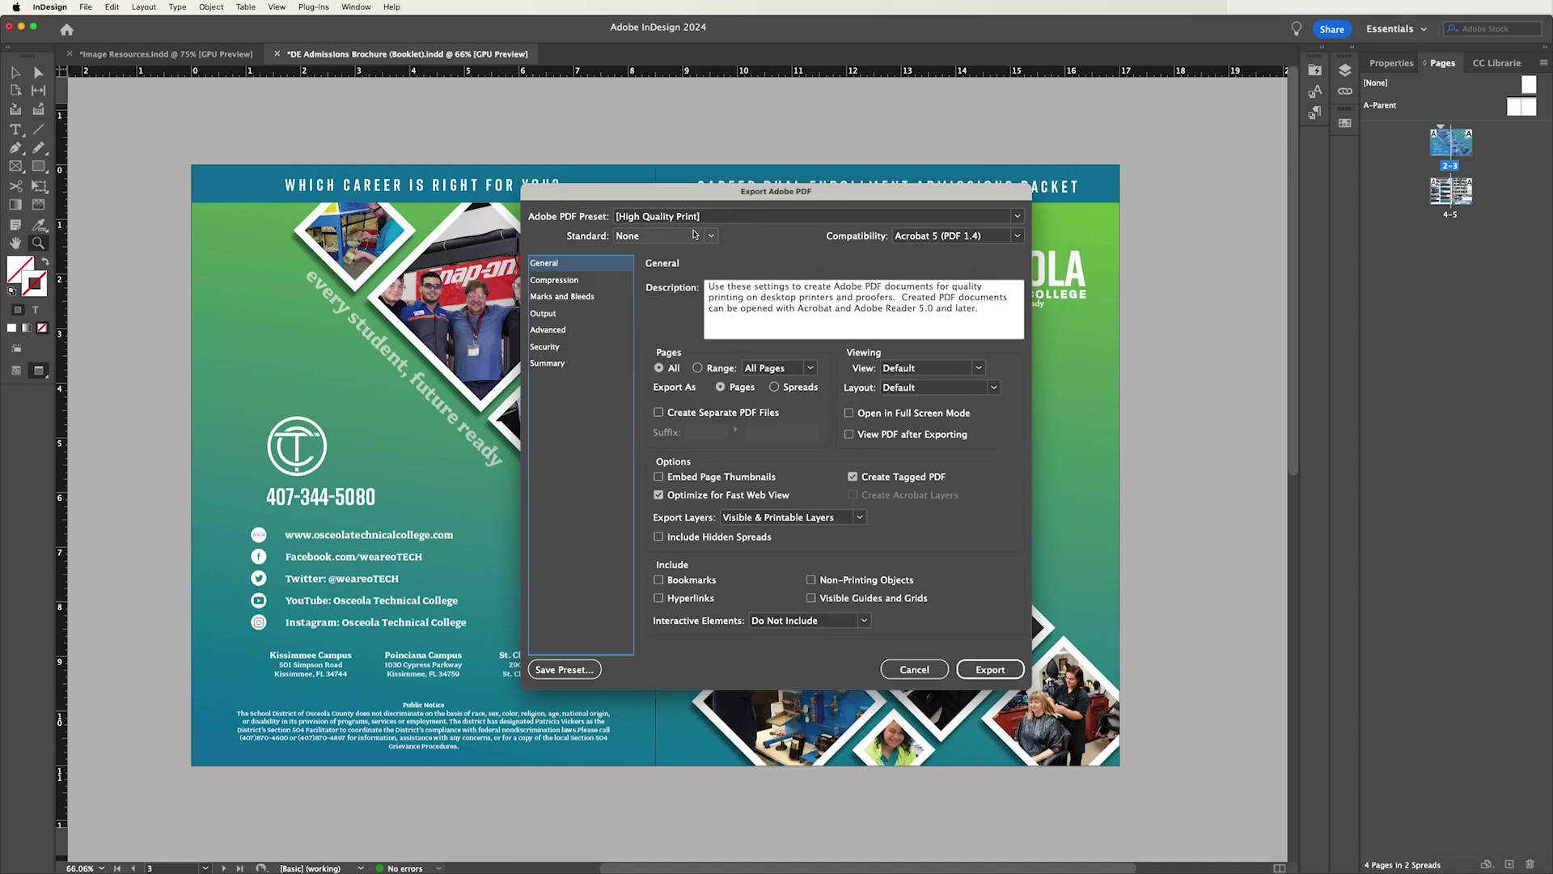
{"action": "left_click_drag", "start_coordinate": [700, 199], "coordinate": [622, 140]}
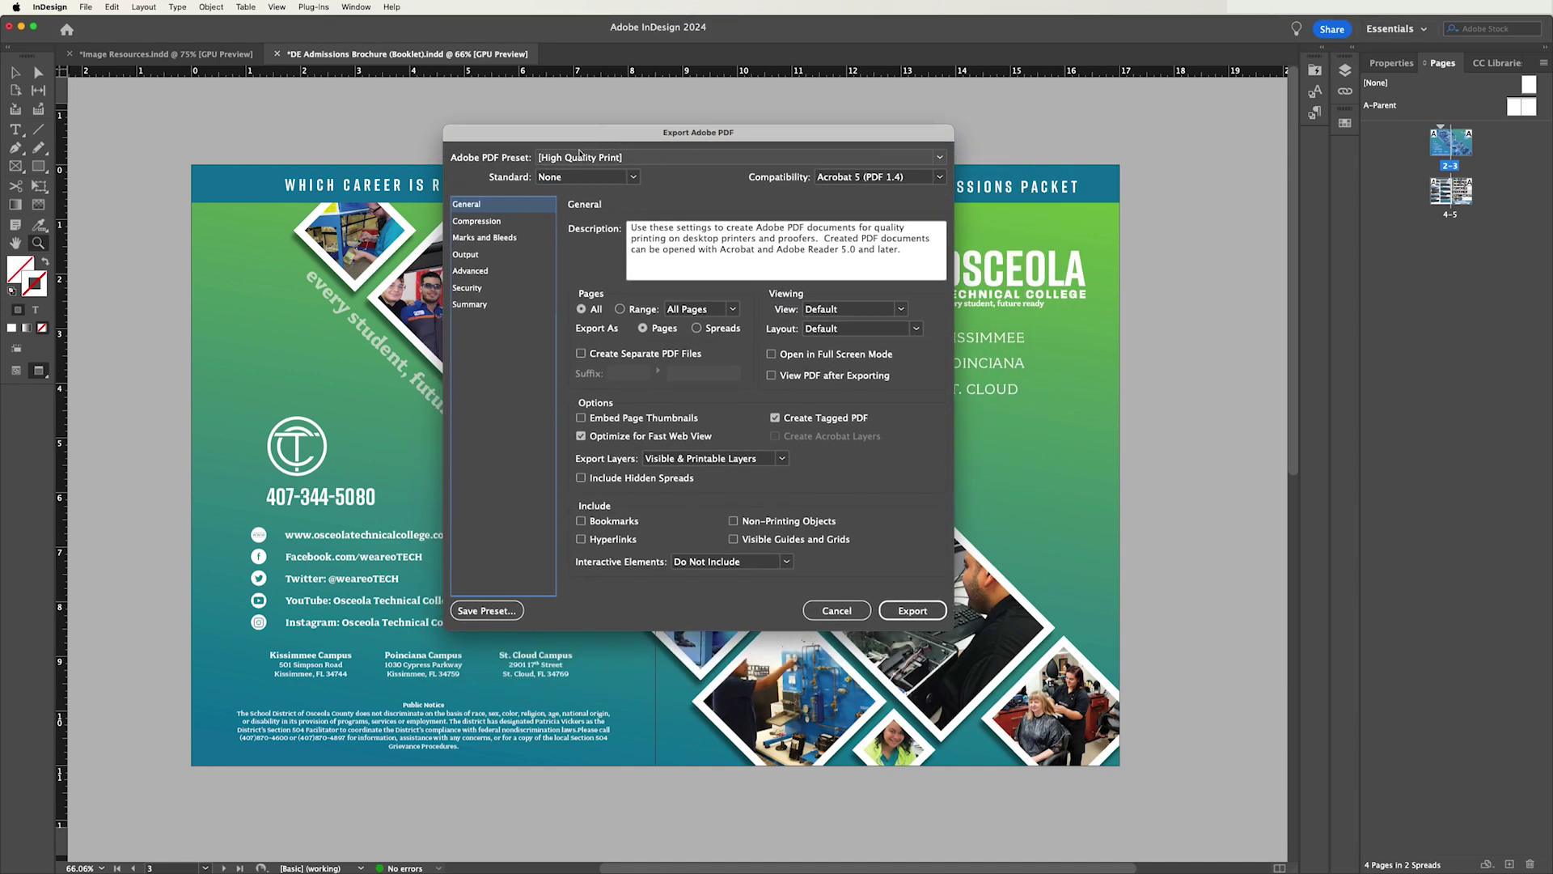
{"action": "left_click", "coordinate": [570, 159]}
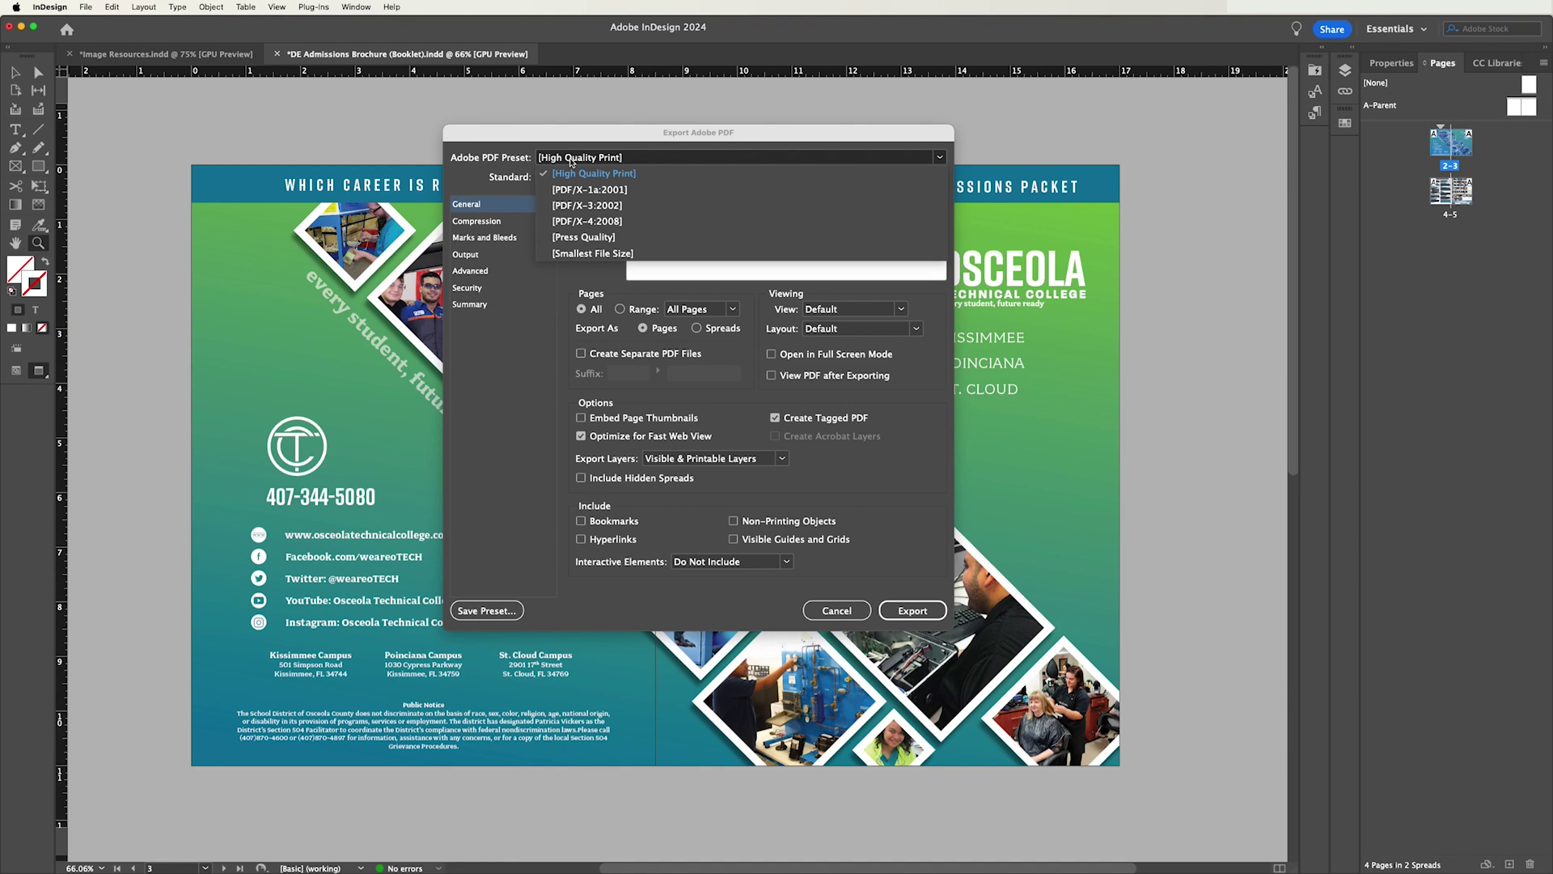
{"action": "left_click", "coordinate": [583, 236]}
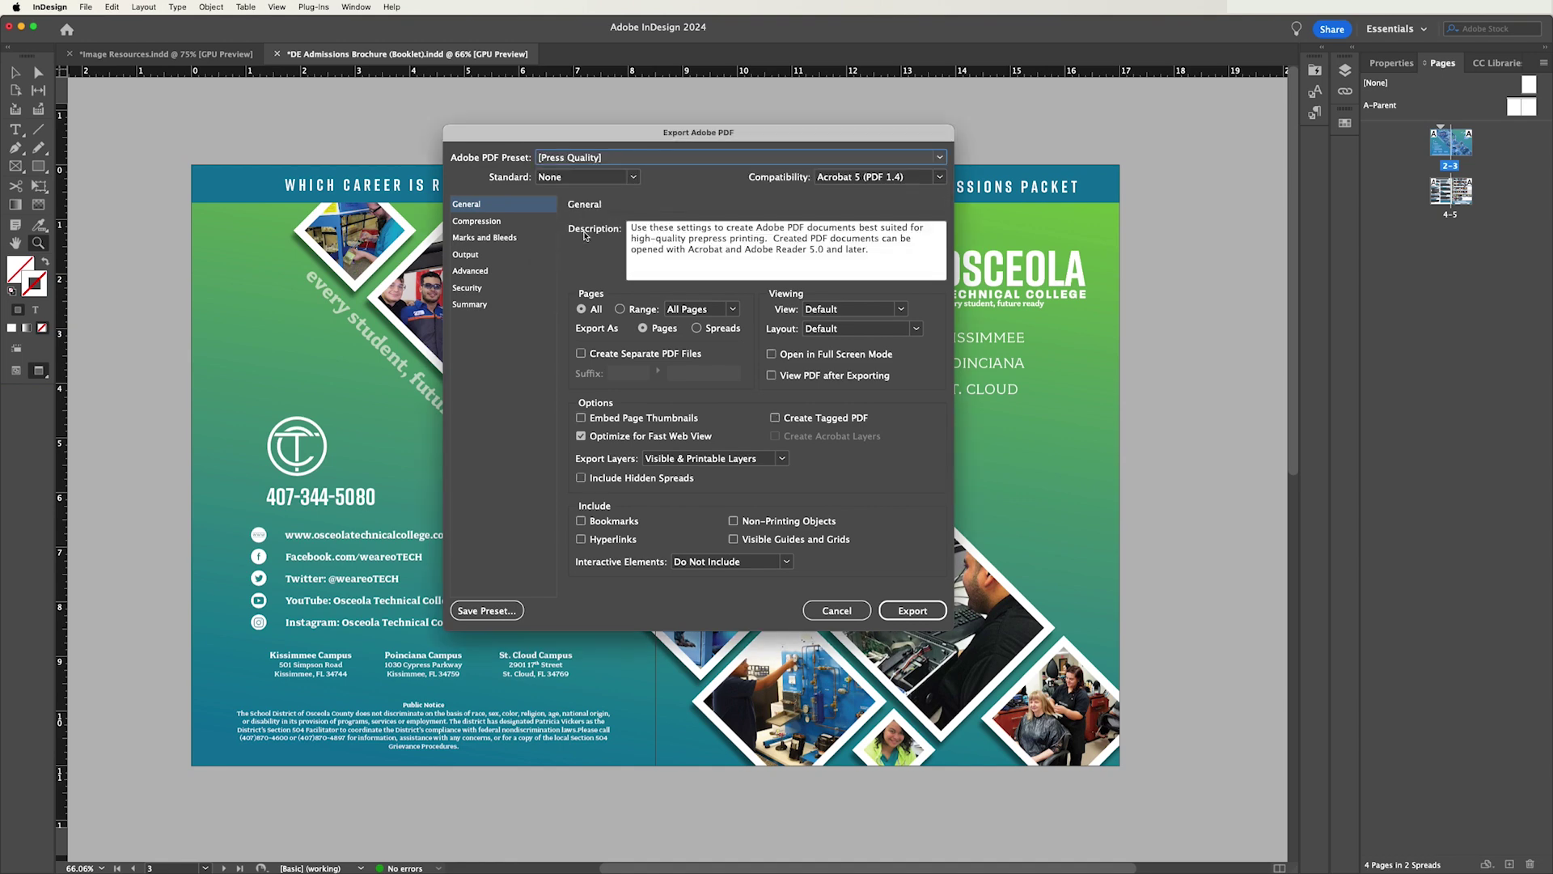
- Include the 0.125 in document bleed and all printer's marks, export as spreads
{"action": "left_click", "coordinate": [483, 238]}
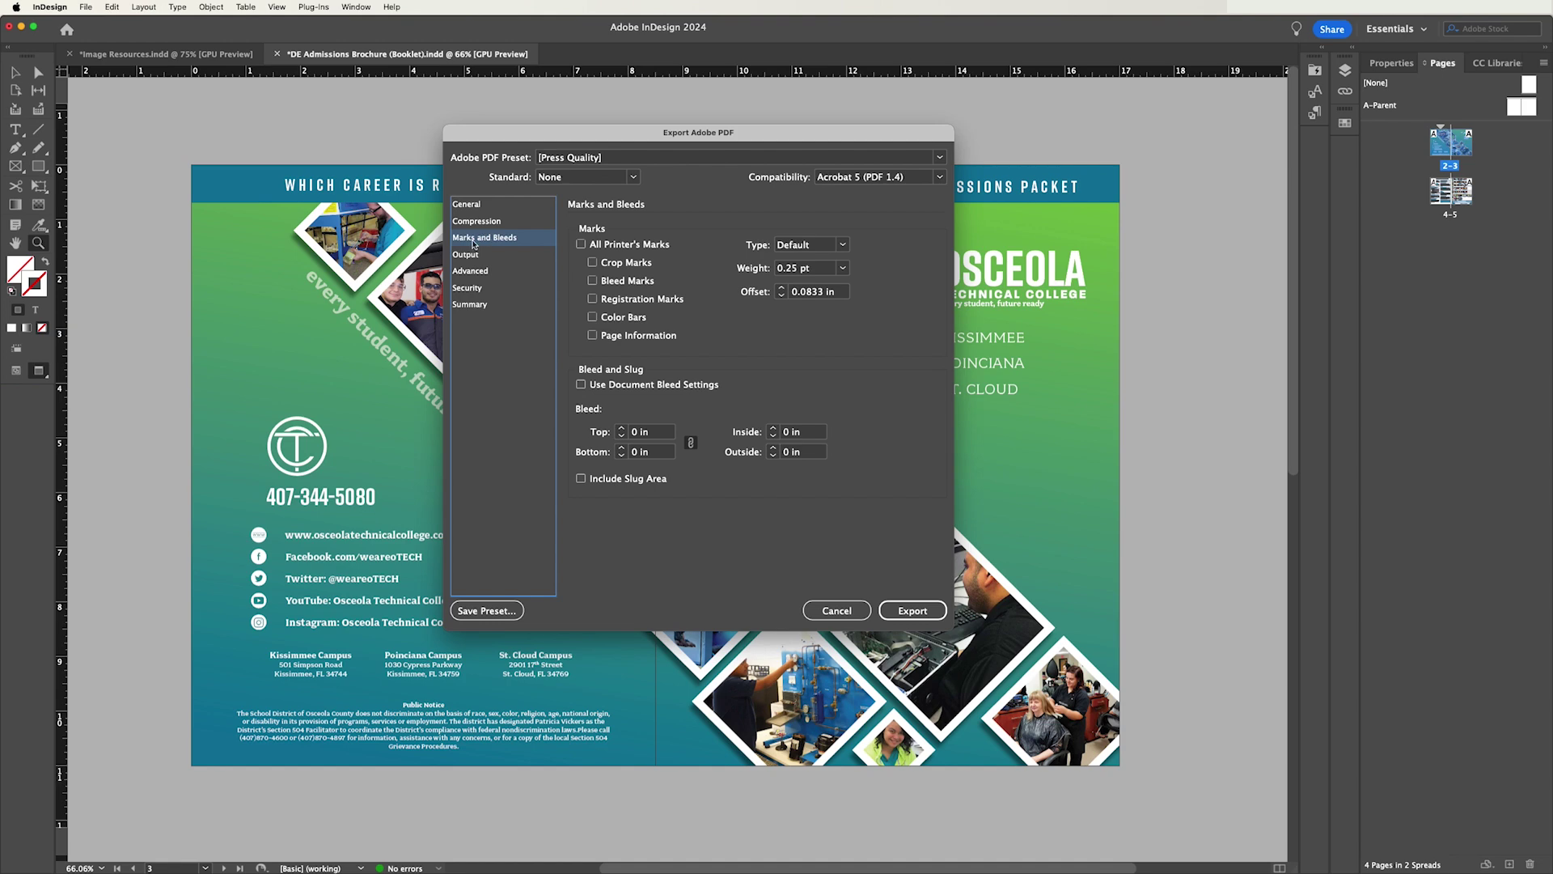
{"action": "left_click", "coordinate": [627, 384]}
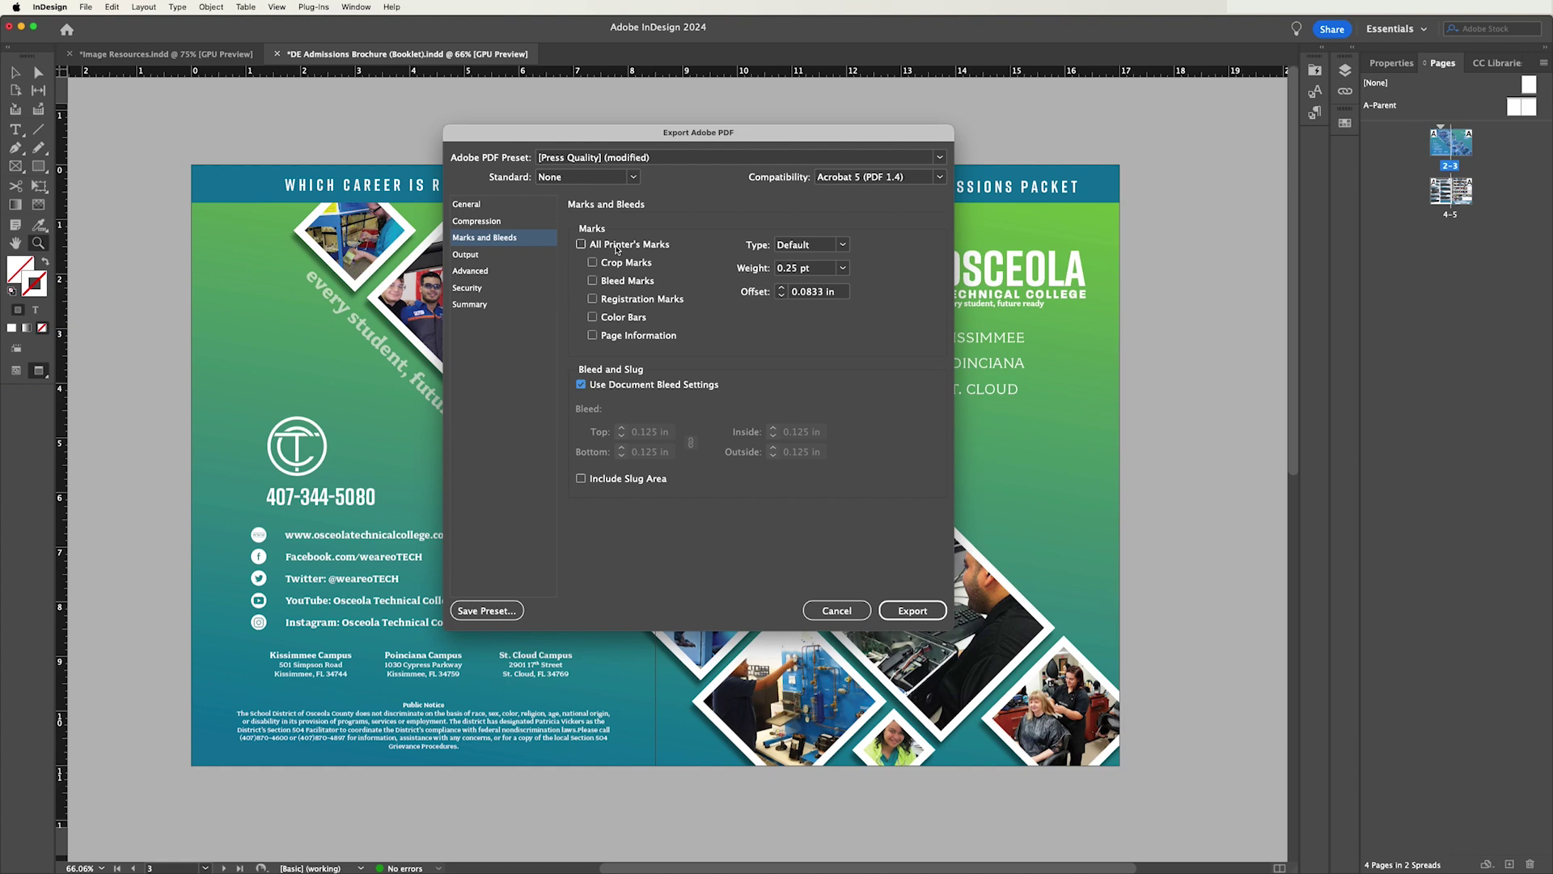
{"action": "left_click", "coordinate": [617, 245]}
{"action": "left_click", "coordinate": [473, 205]}
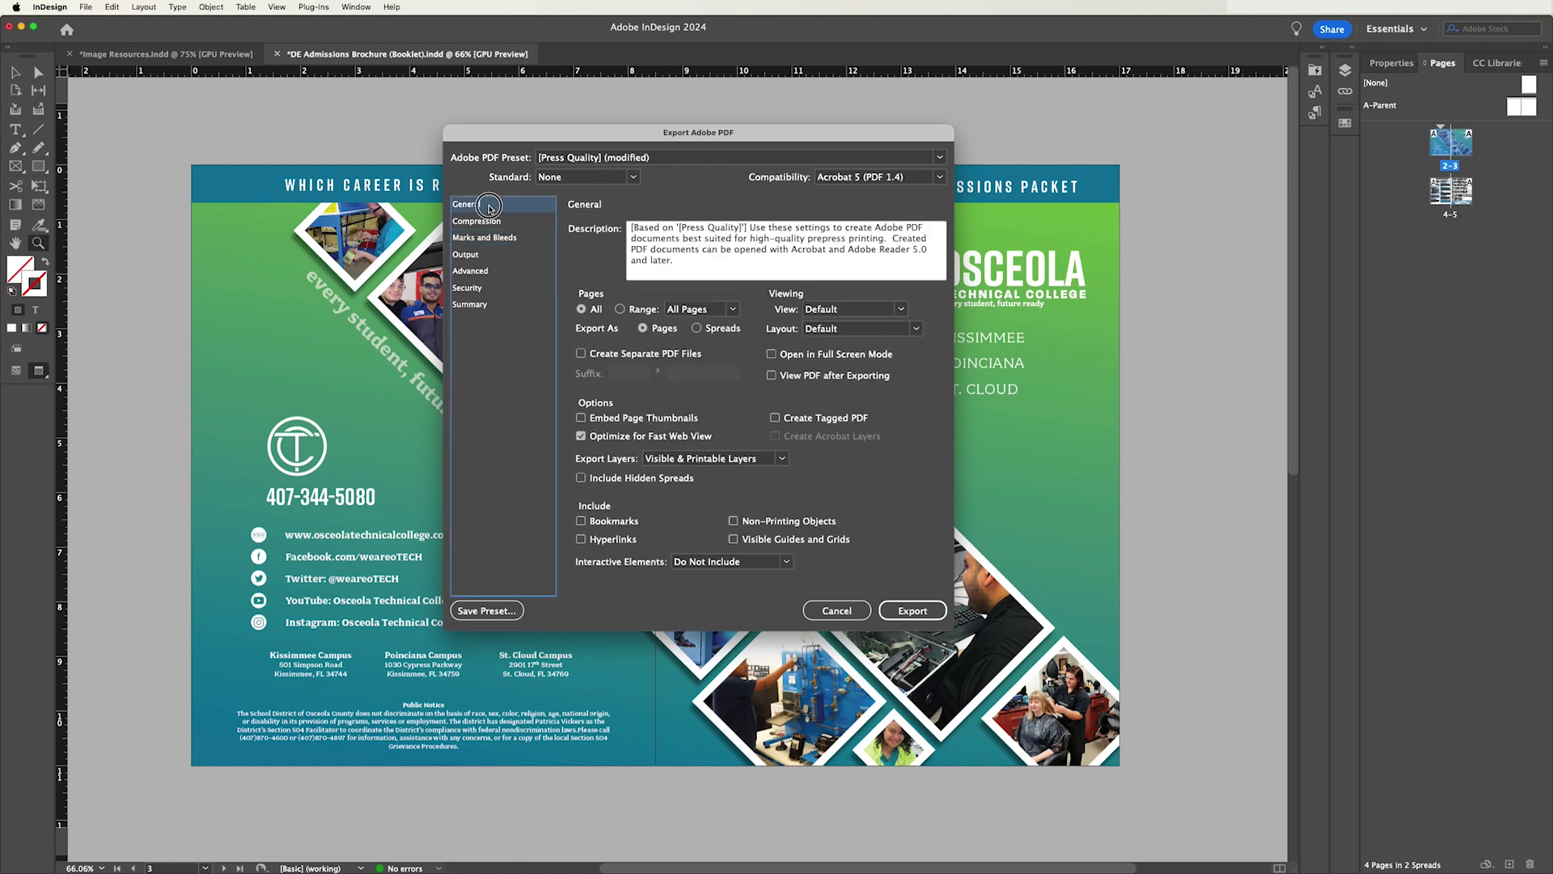
{"action": "left_click", "coordinate": [698, 329]}
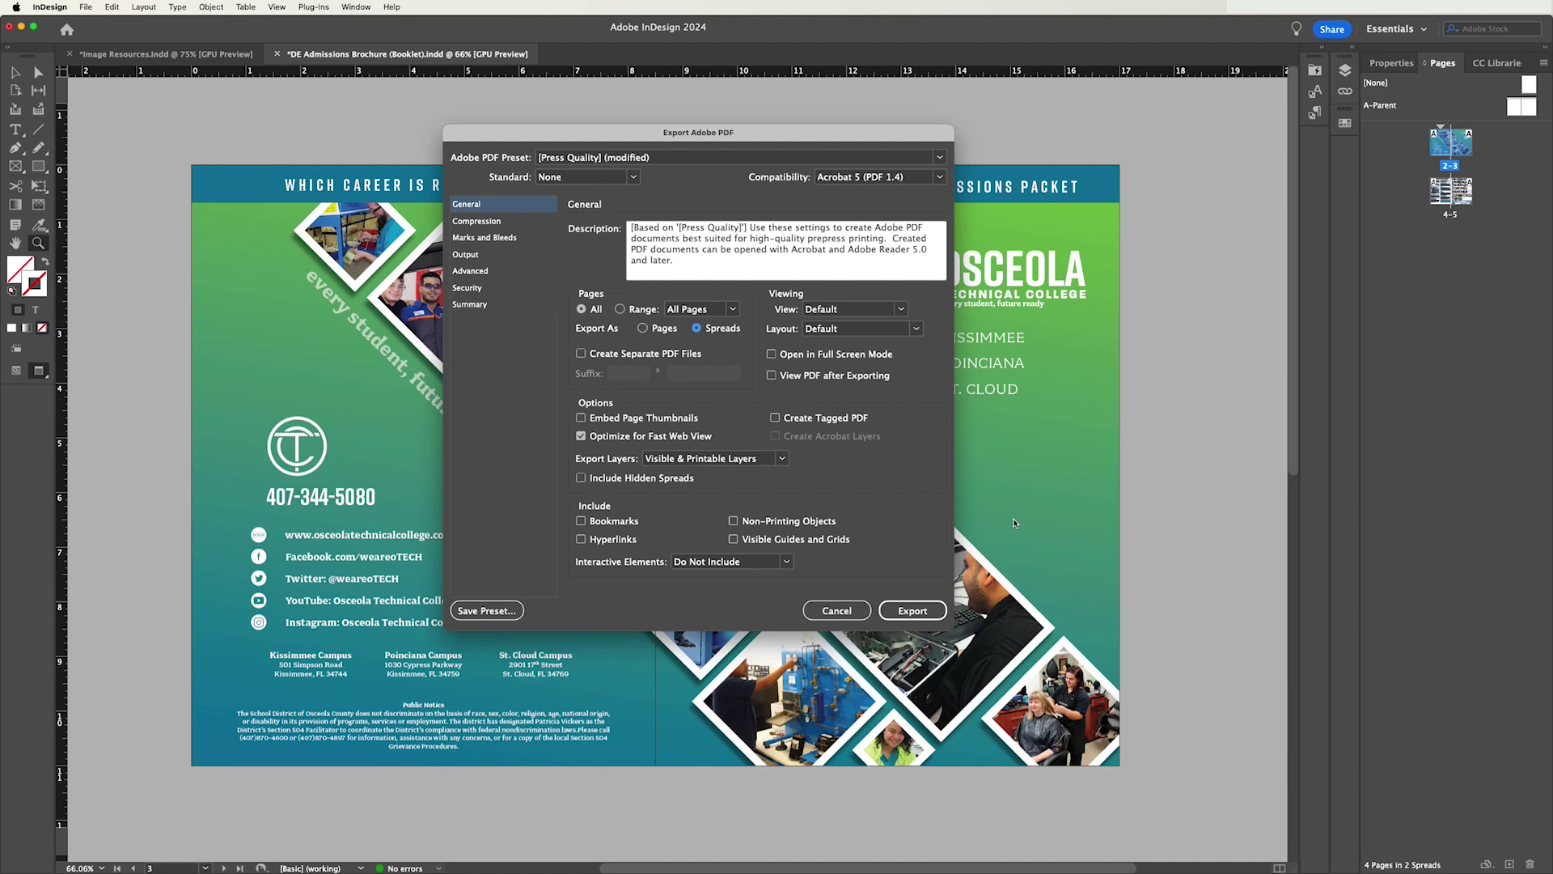
{"action": "left_click", "coordinate": [898, 609]}
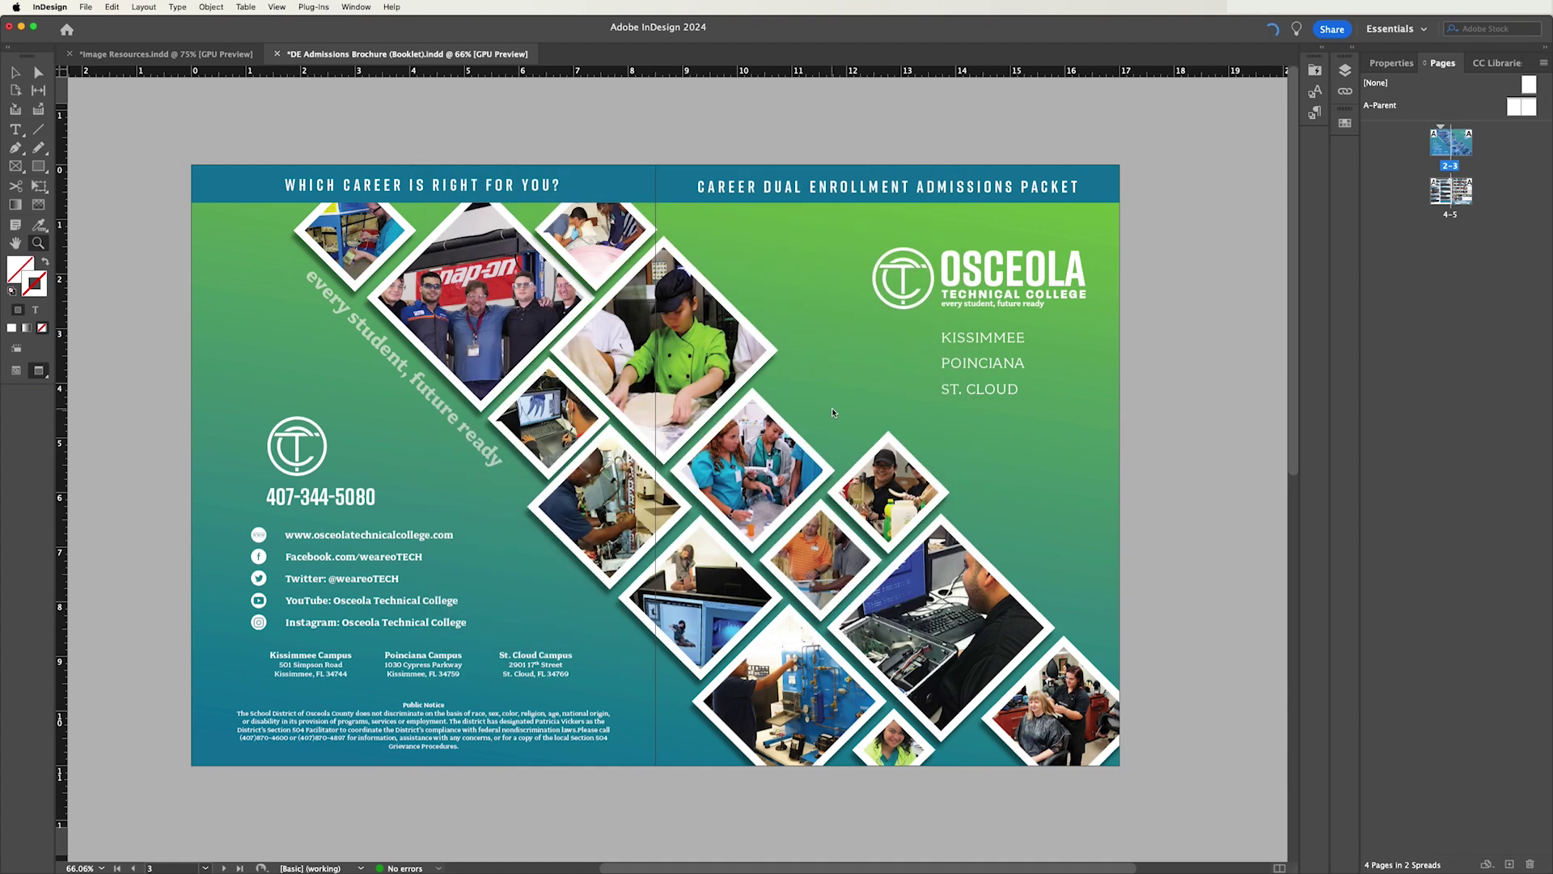
- Preview DE Admissions Brochure (Booklet).pdf from Finder's Admissions Brochure folder
{"action": "key", "text": "super+Tab"}
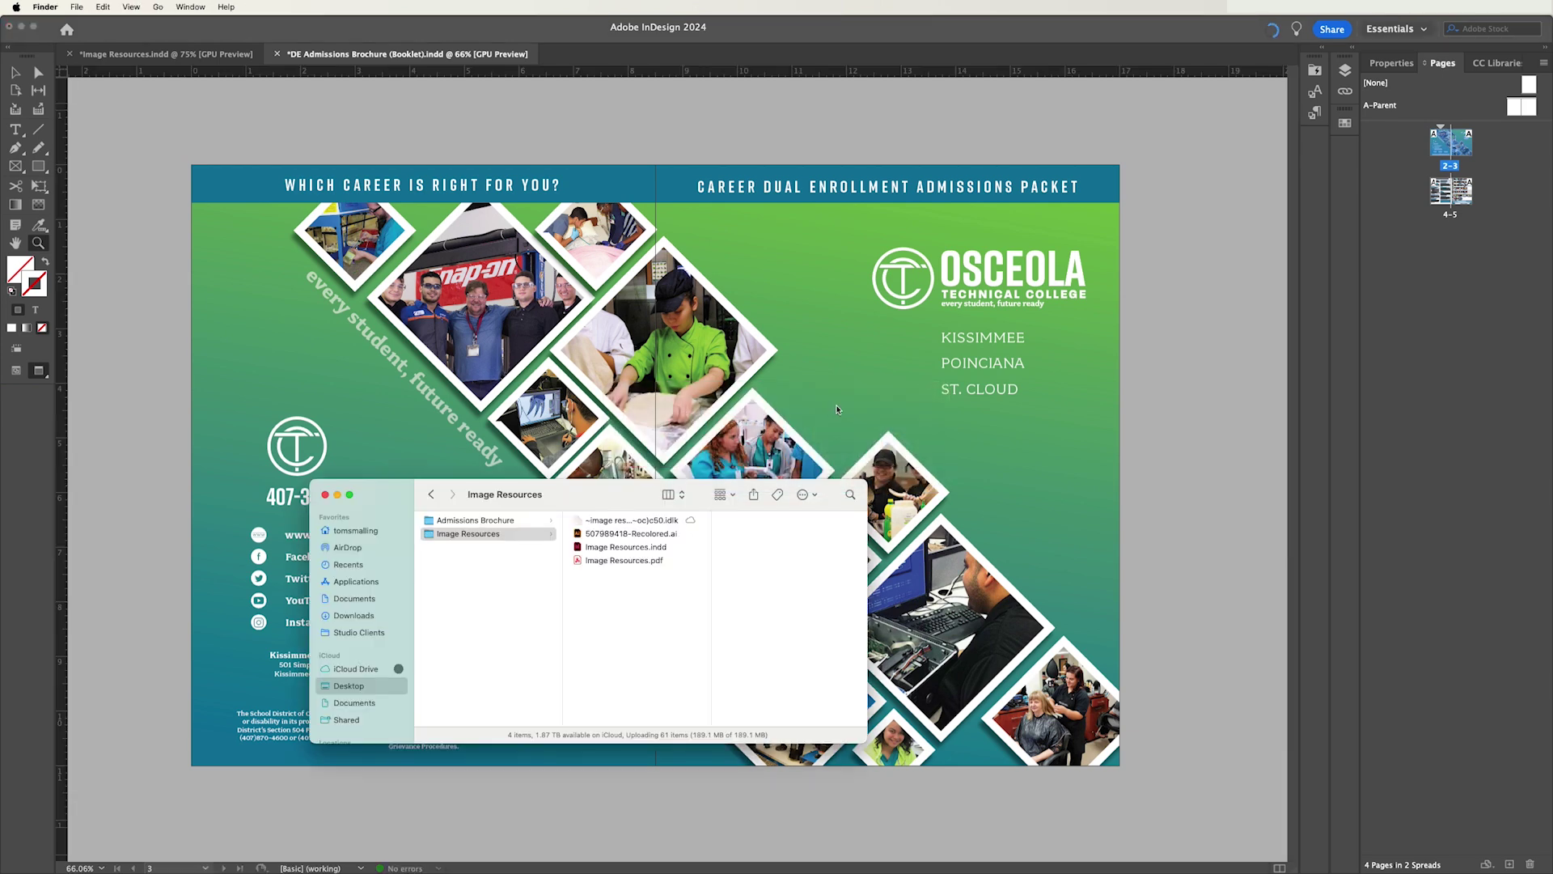
{"action": "left_click", "coordinate": [479, 521]}
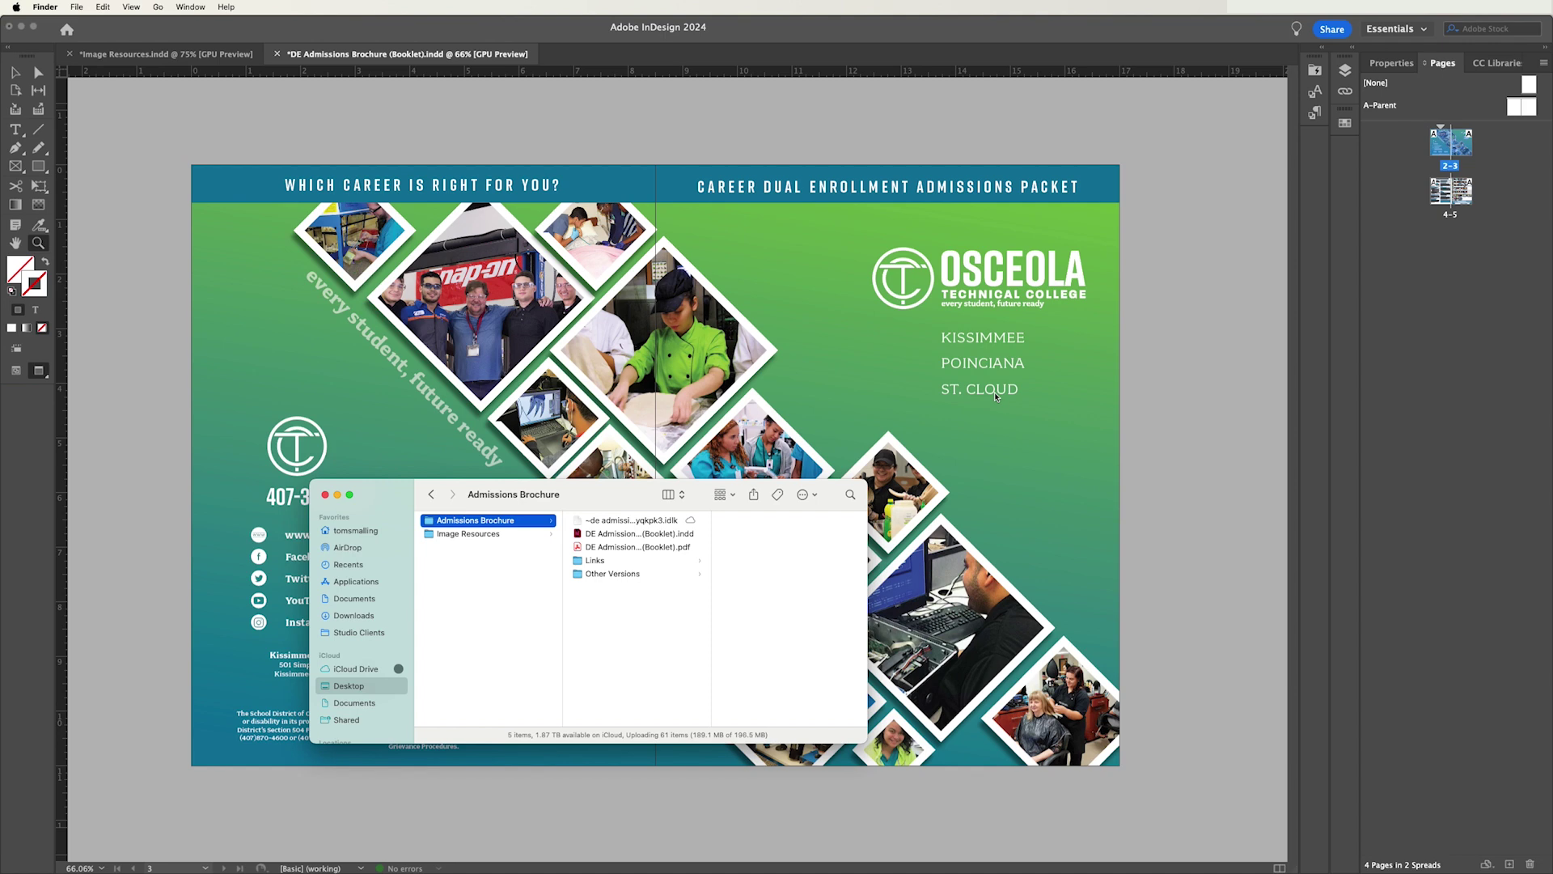
{"action": "left_click", "coordinate": [603, 548]}
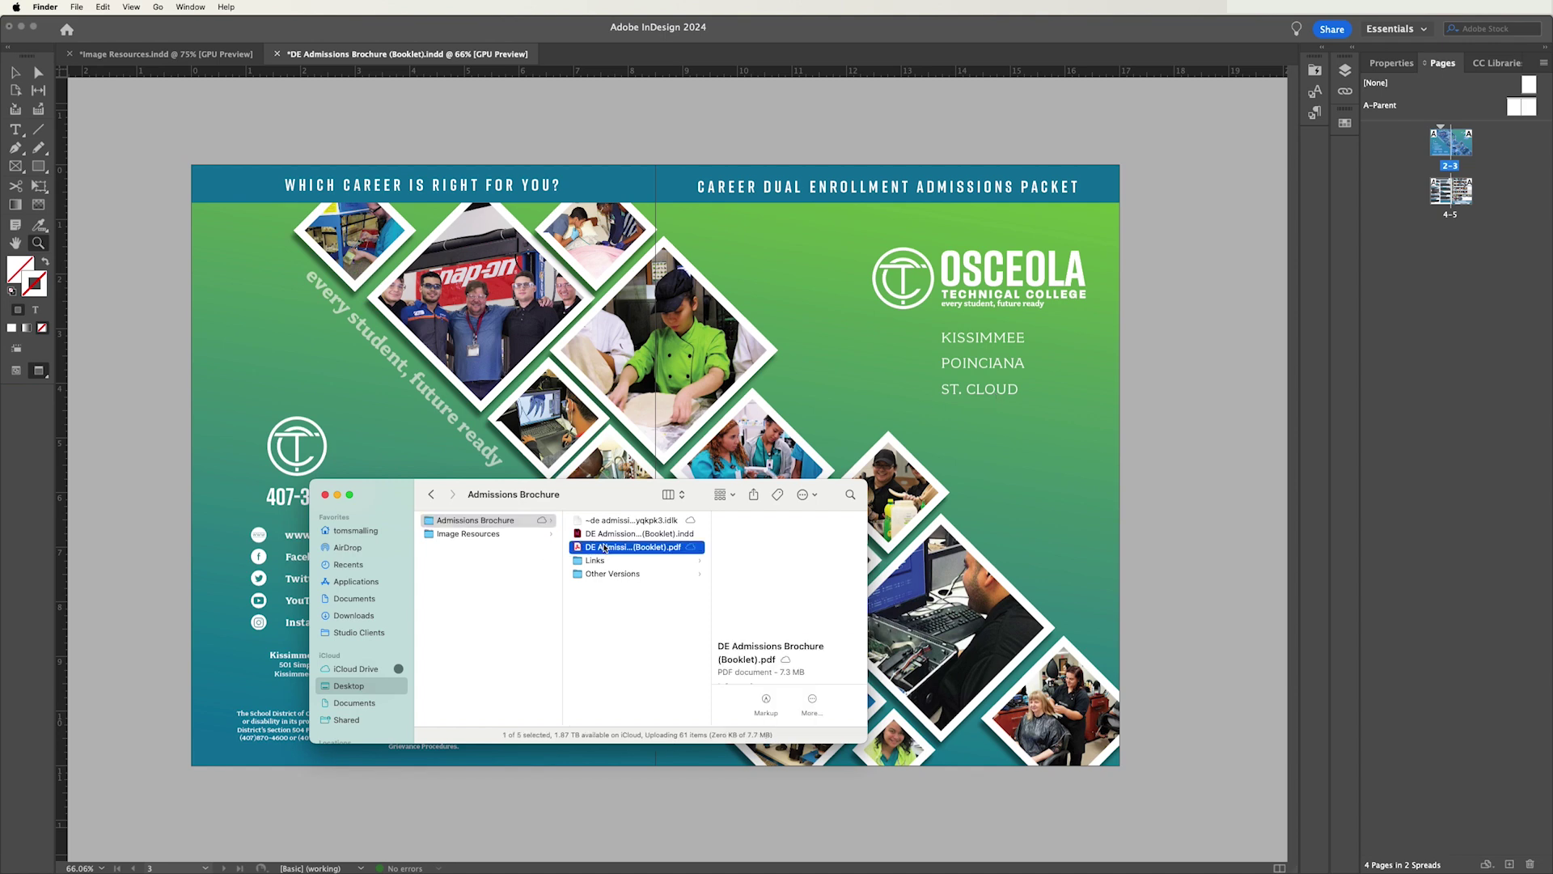
- Open the brochure PDF in Acrobat and scroll from the cover spread to the Dual Enrollment FAQs spread
{"action": "double_click", "coordinate": [628, 549]}
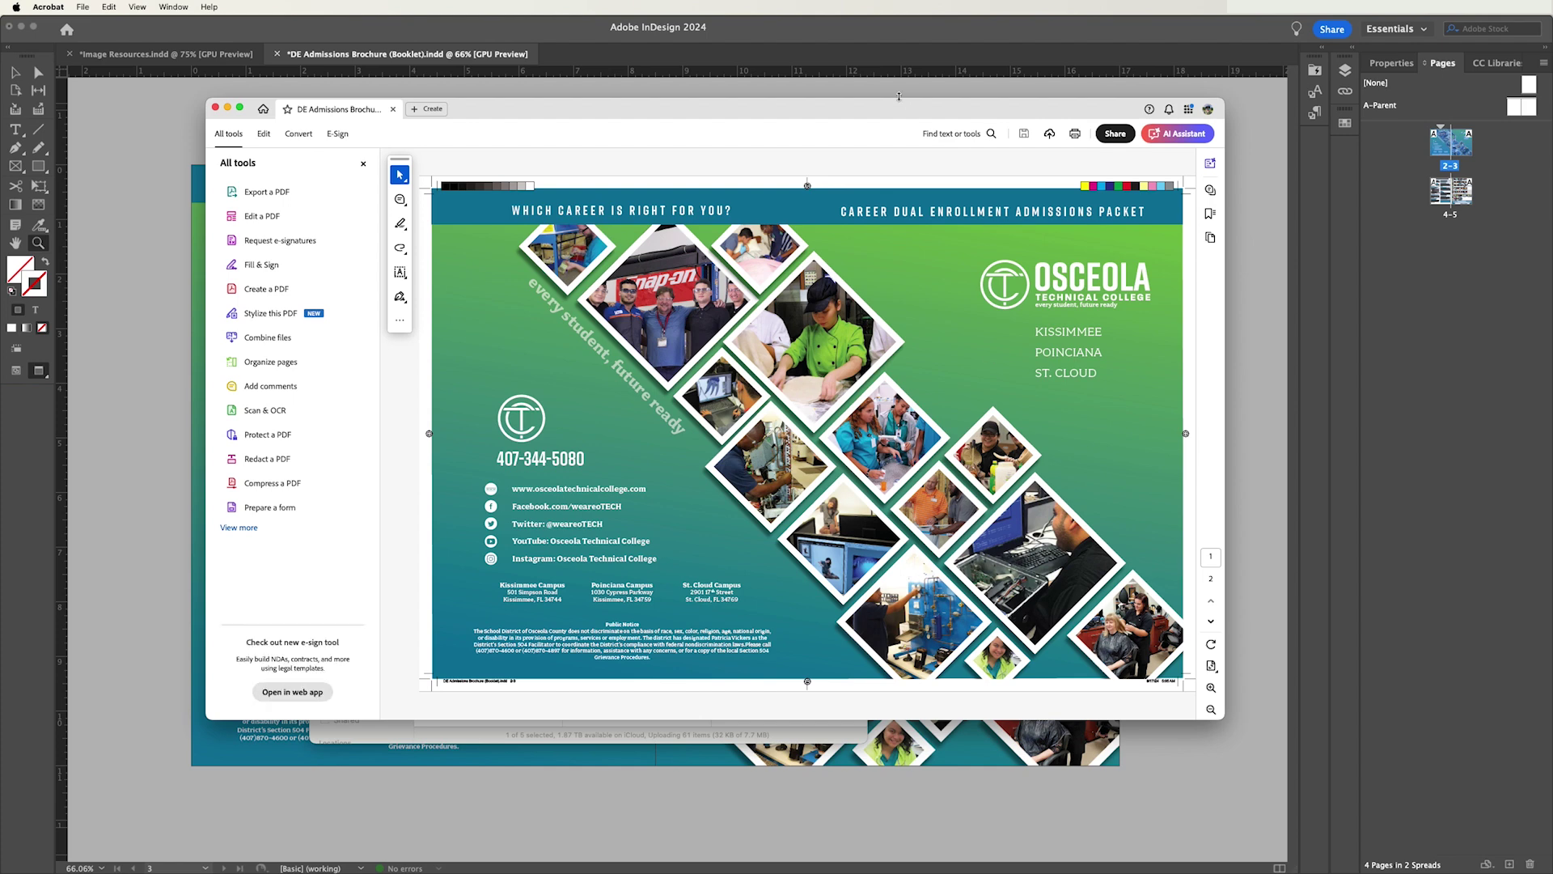
{"action": "left_click_drag", "start_coordinate": [887, 110], "coordinate": [827, 115]}
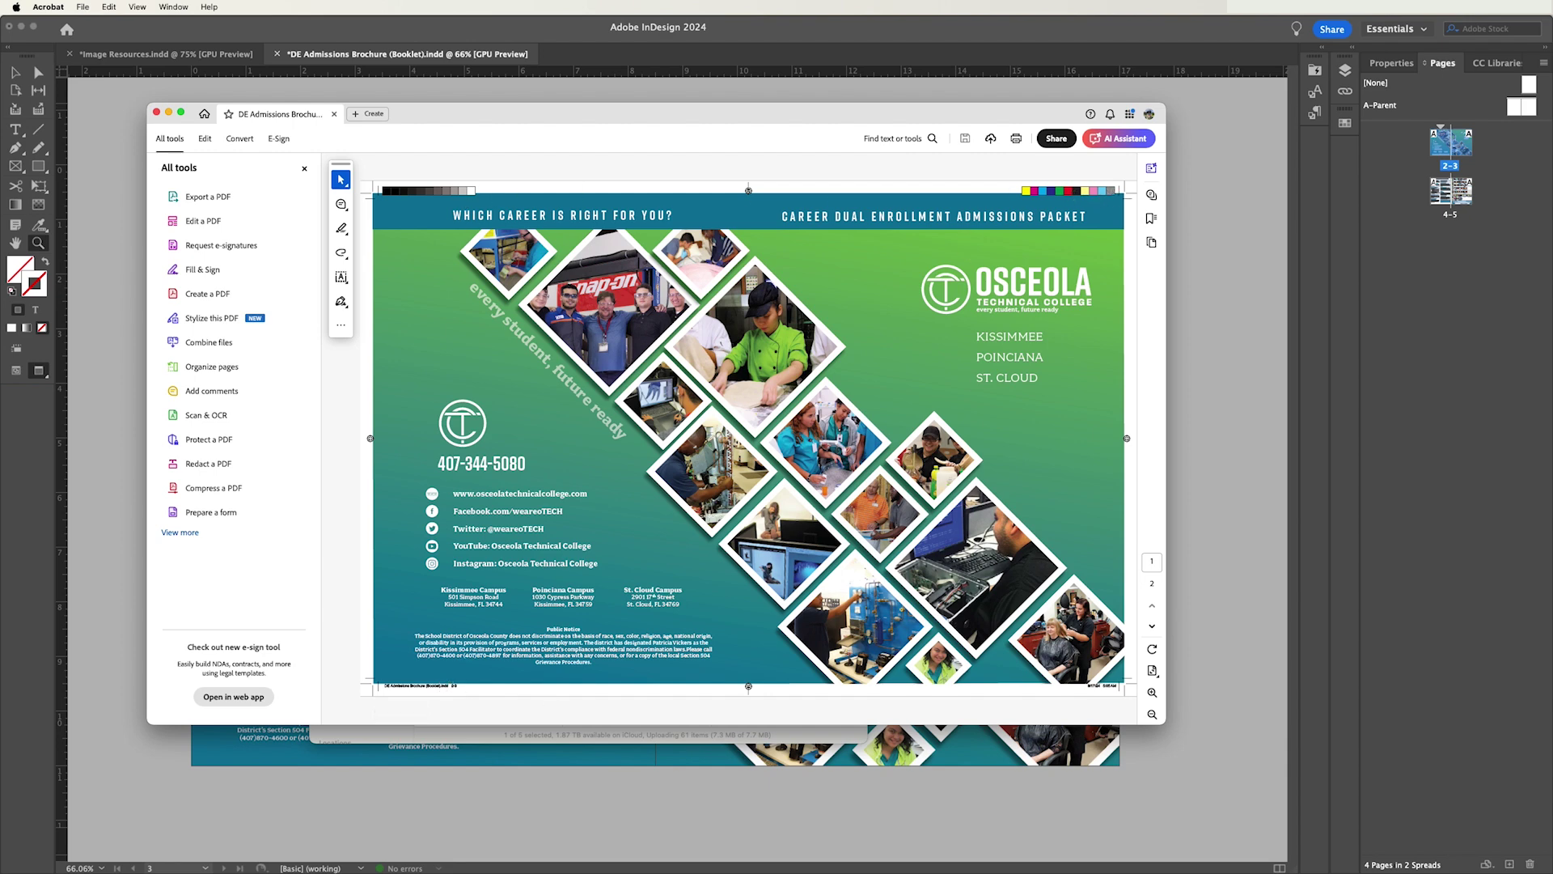
{"action": "scroll", "coordinate": [705, 574], "scroll_direction": "down", "scroll_amount": 2}
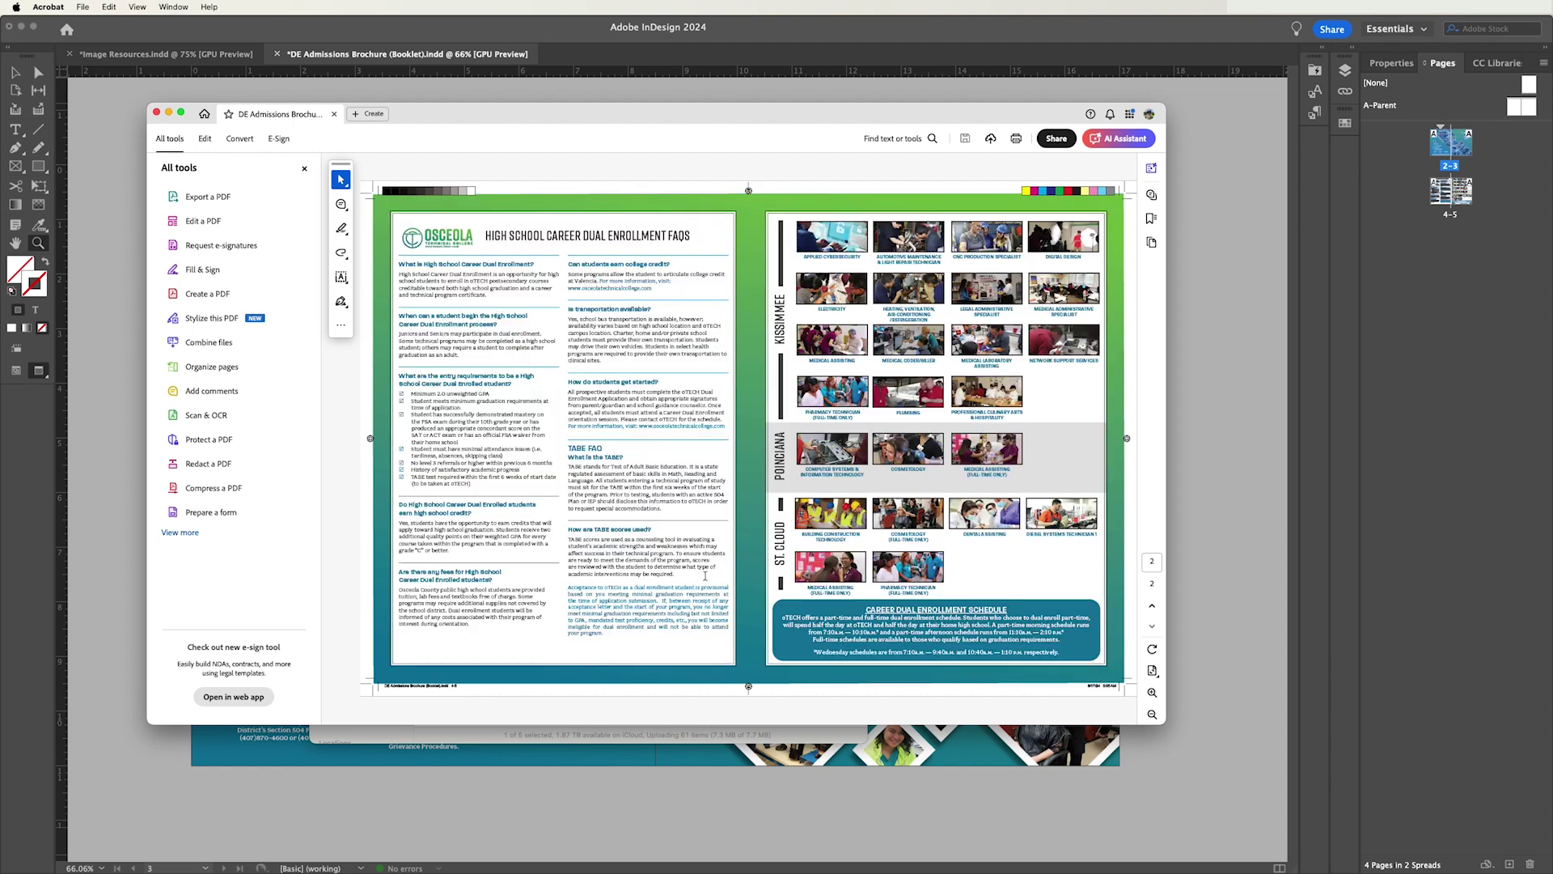